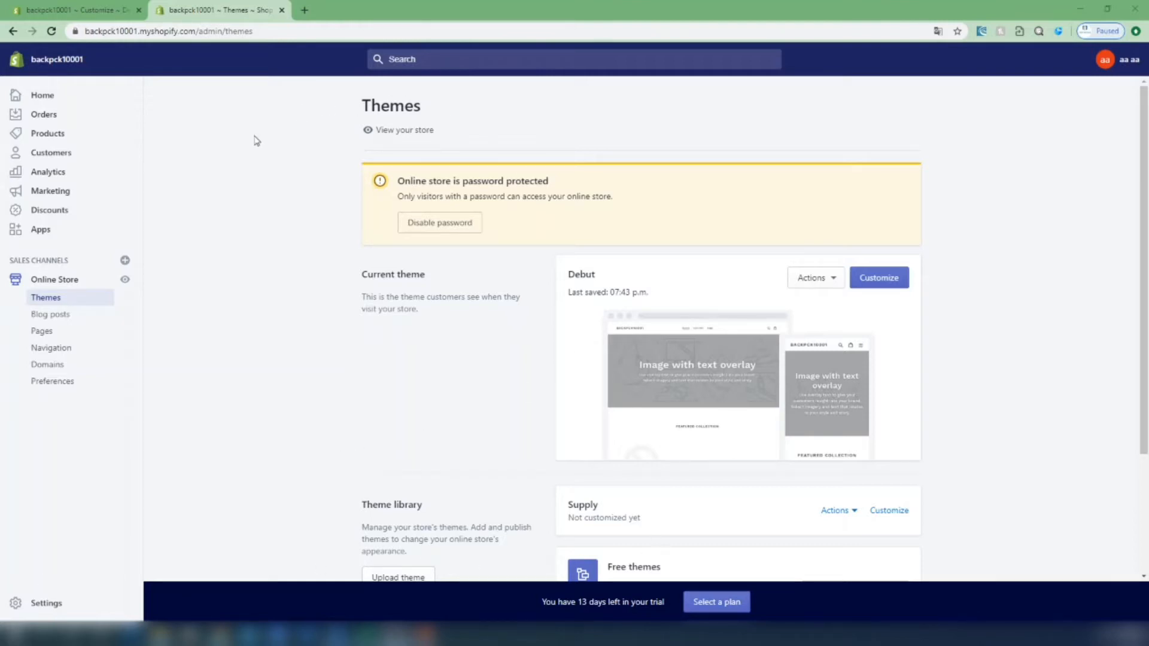
- Open the online store's current Debut theme for customization and look through its home page
{"action": "left_click", "coordinate": [40, 97]}
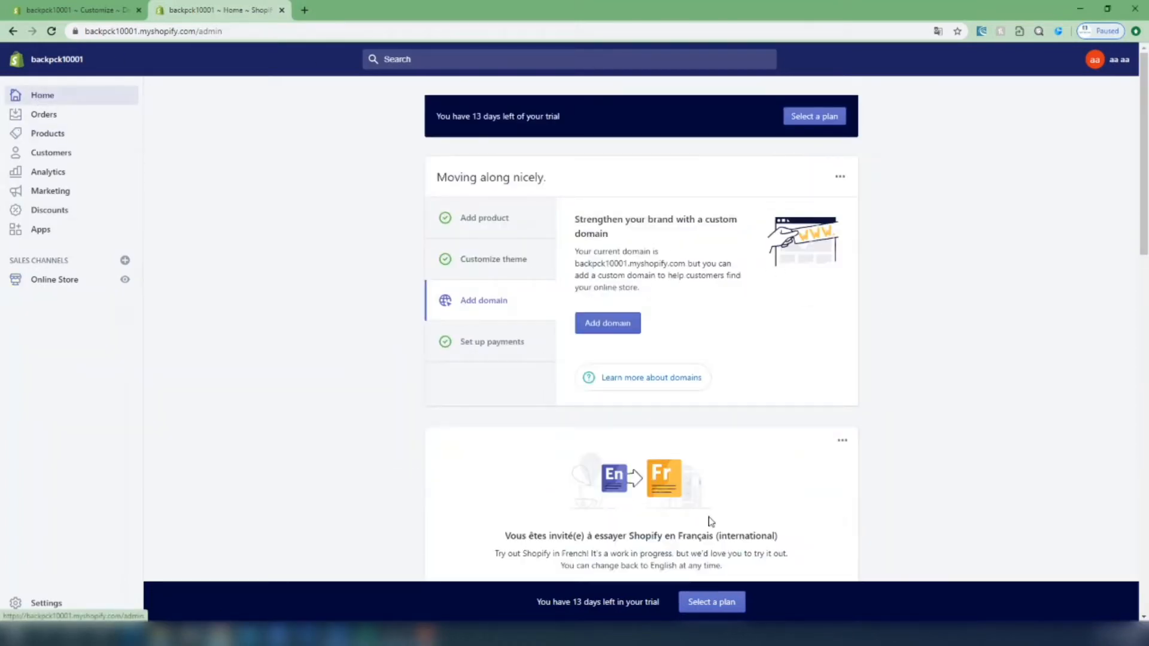
{"action": "left_click", "coordinate": [55, 281]}
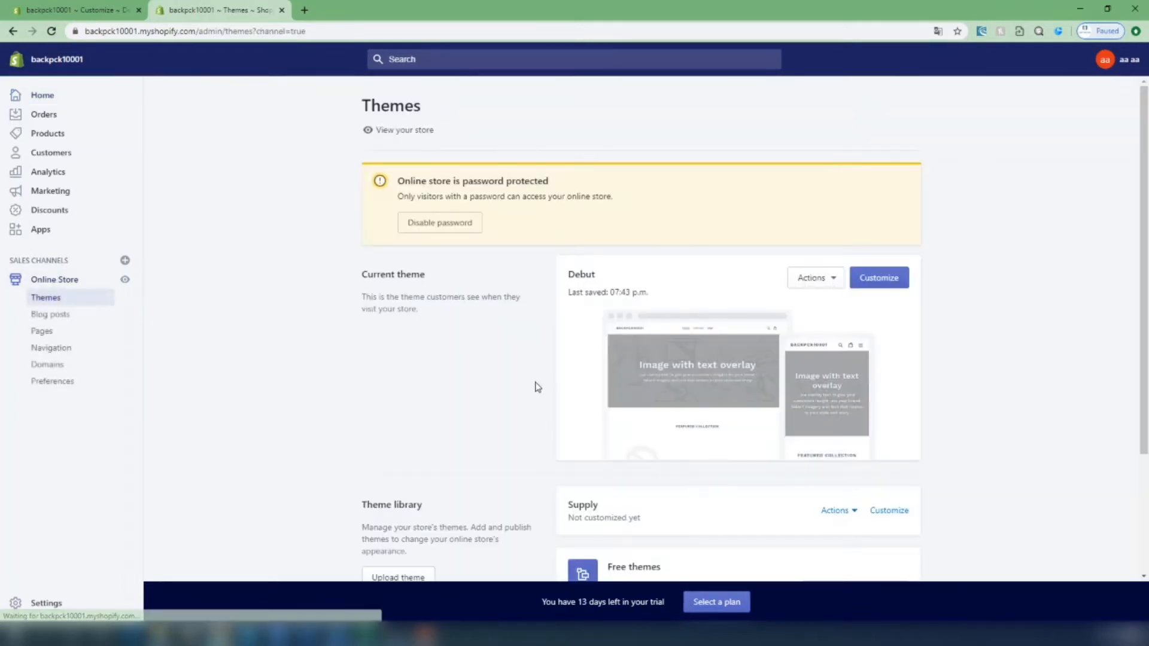
{"action": "left_click", "coordinate": [870, 280]}
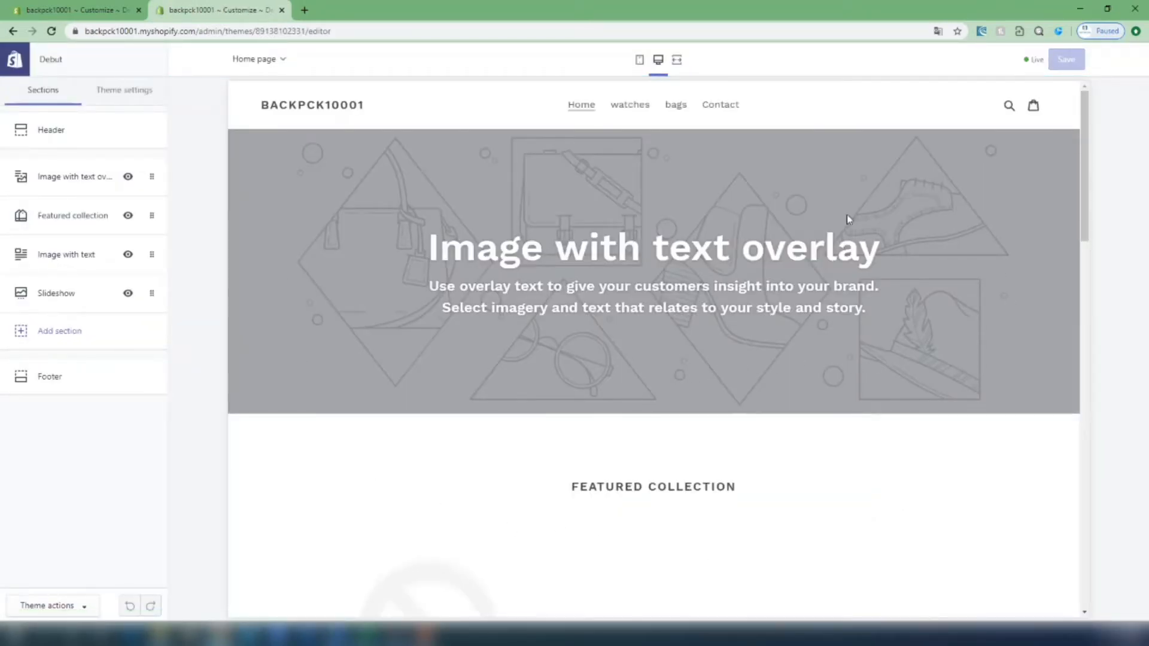
{"action": "scroll", "coordinate": [590, 336], "scroll_direction": "down", "scroll_amount": 15}
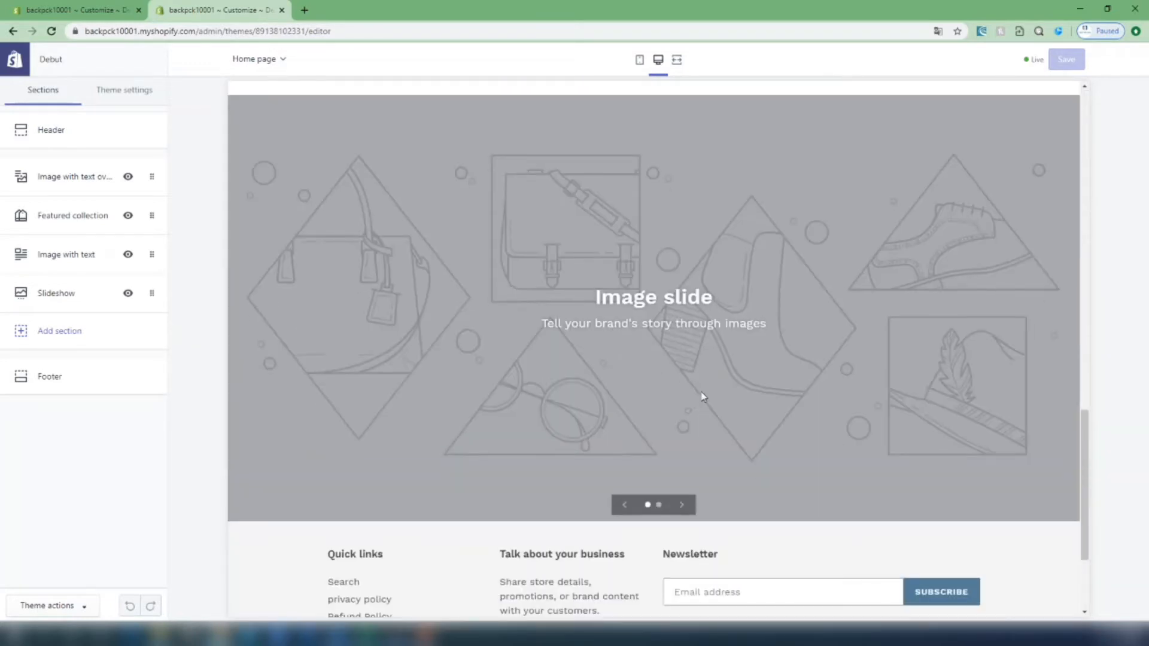
{"action": "scroll", "coordinate": [703, 397], "scroll_direction": "up", "scroll_amount": 15}
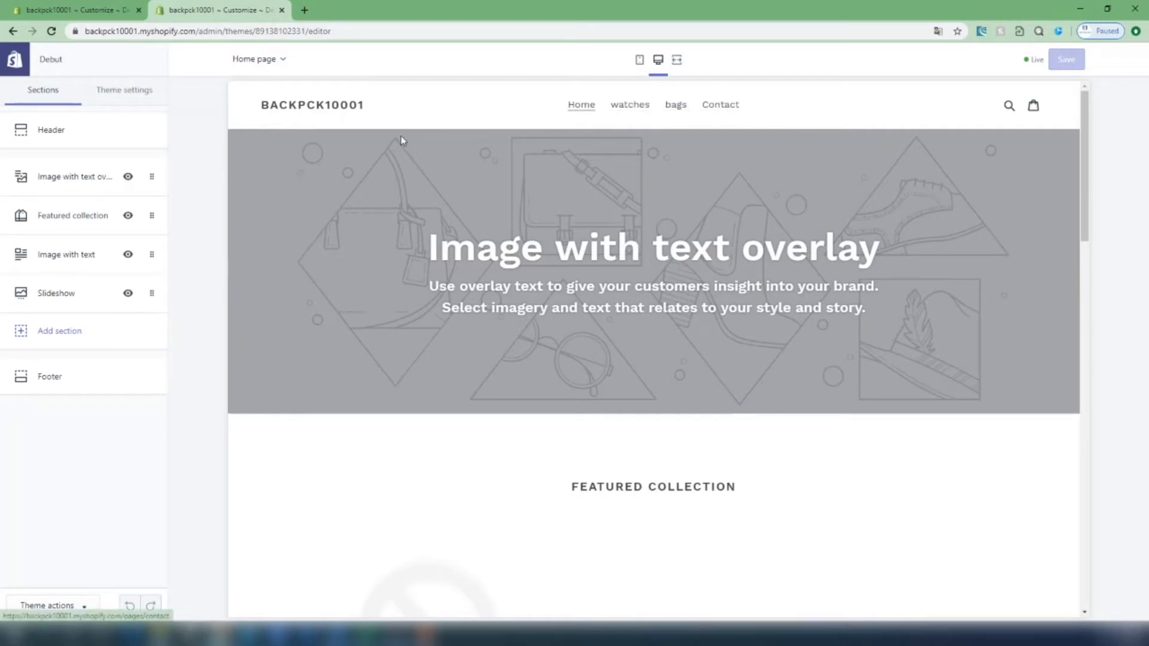
- Set the header's logo to the dark photo from the image library and return to the section list
{"action": "left_click", "coordinate": [70, 128]}
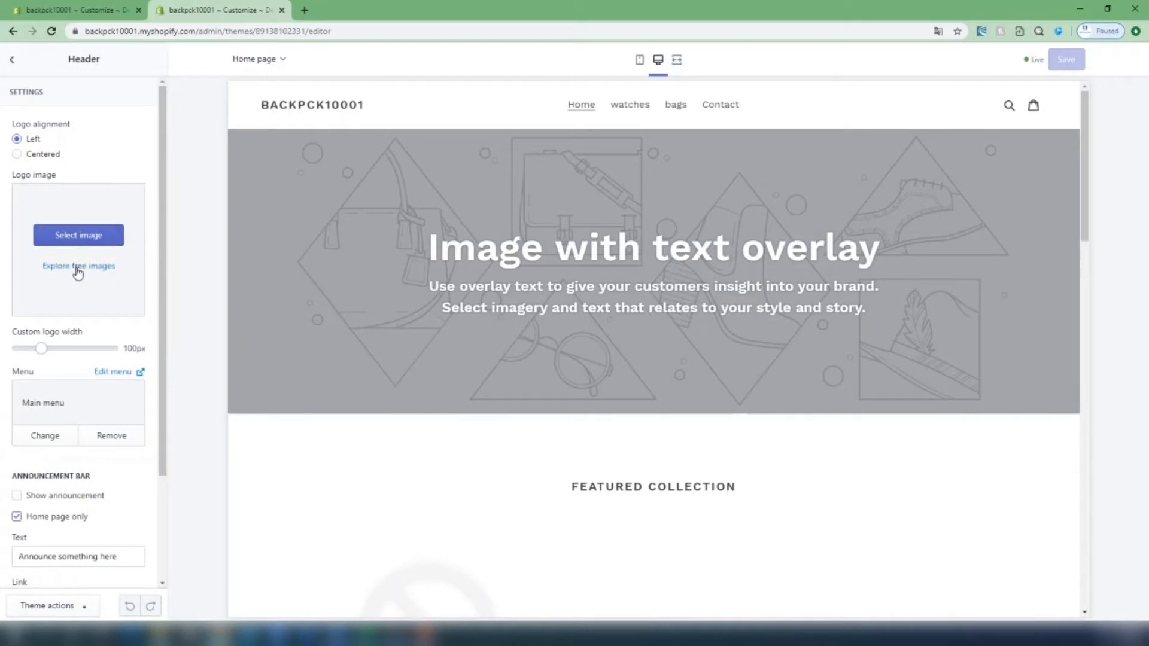
{"action": "left_click", "coordinate": [90, 236]}
{"action": "left_click", "coordinate": [122, 149]}
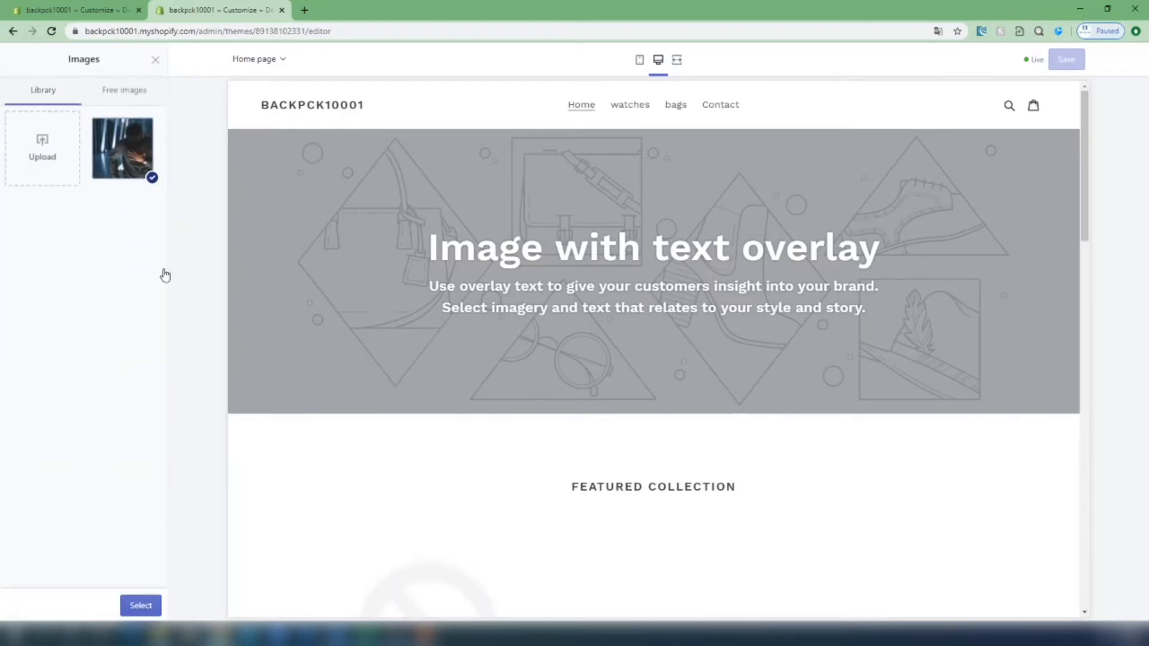
{"action": "left_click", "coordinate": [142, 606]}
{"action": "left_click", "coordinate": [10, 66]}
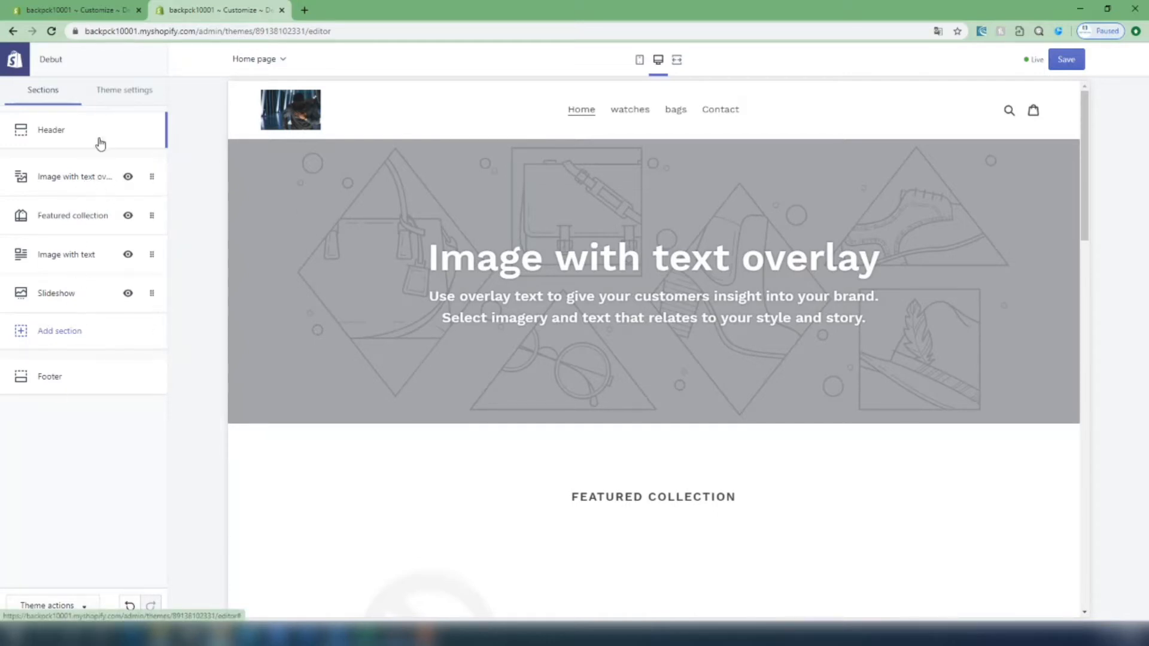
- Remove the Image with text overlay and Featured collection sections from the home page
{"action": "scroll", "coordinate": [404, 231], "scroll_direction": "down", "scroll_amount": 10}
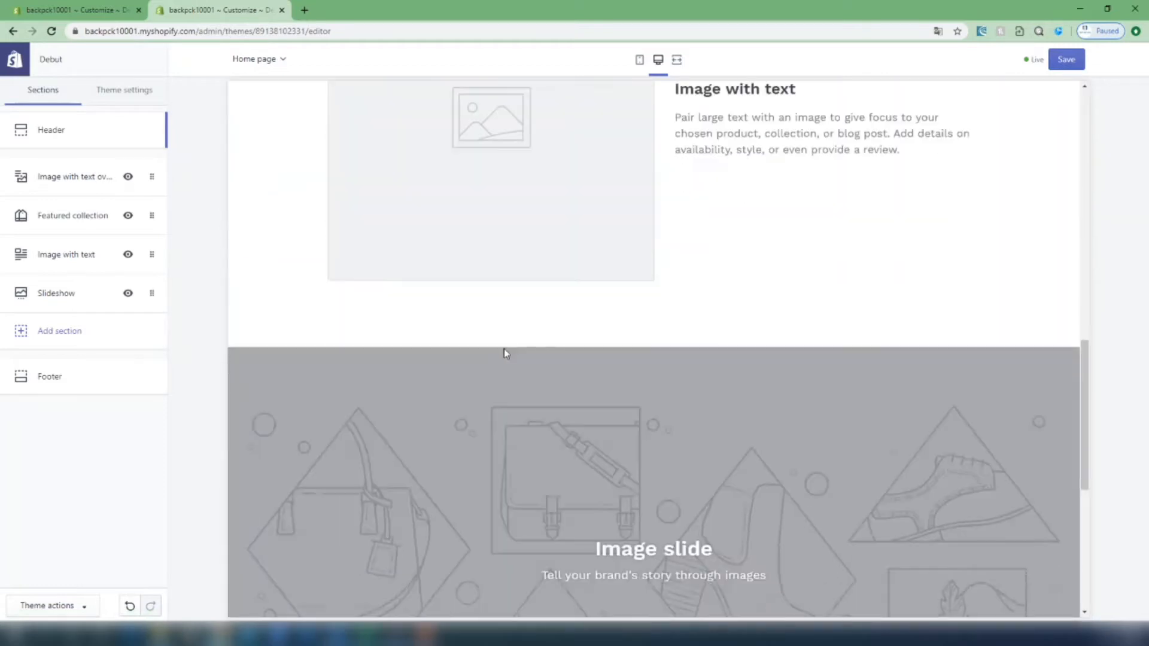
{"action": "scroll", "coordinate": [503, 348], "scroll_direction": "up", "scroll_amount": 10}
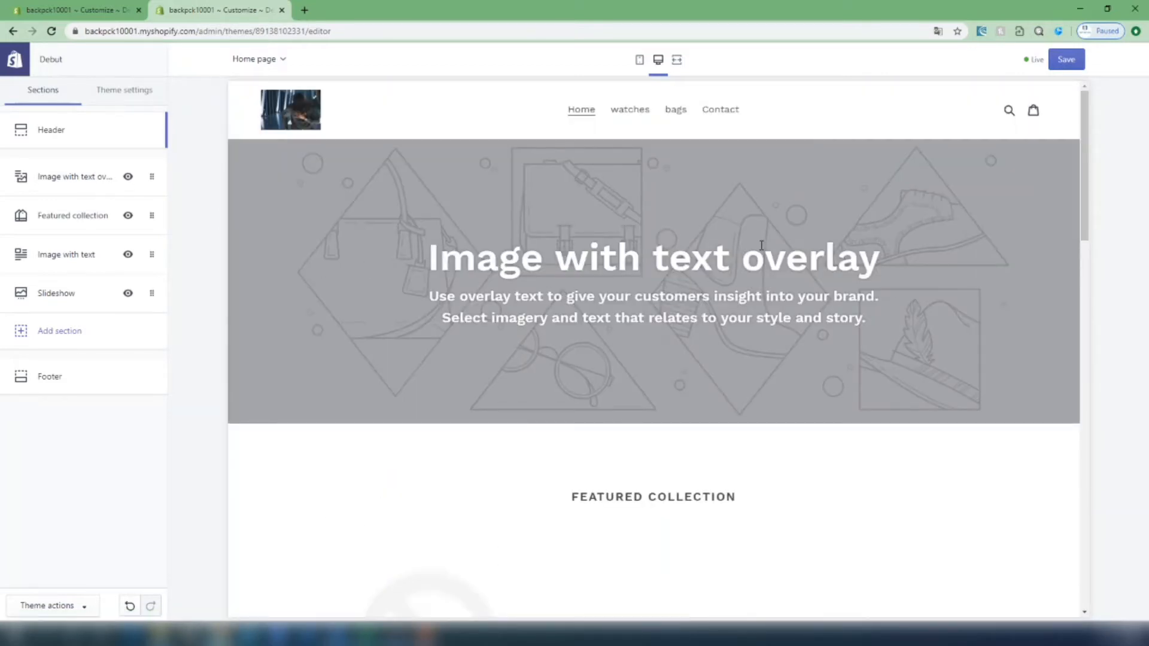
{"action": "left_click", "coordinate": [56, 183]}
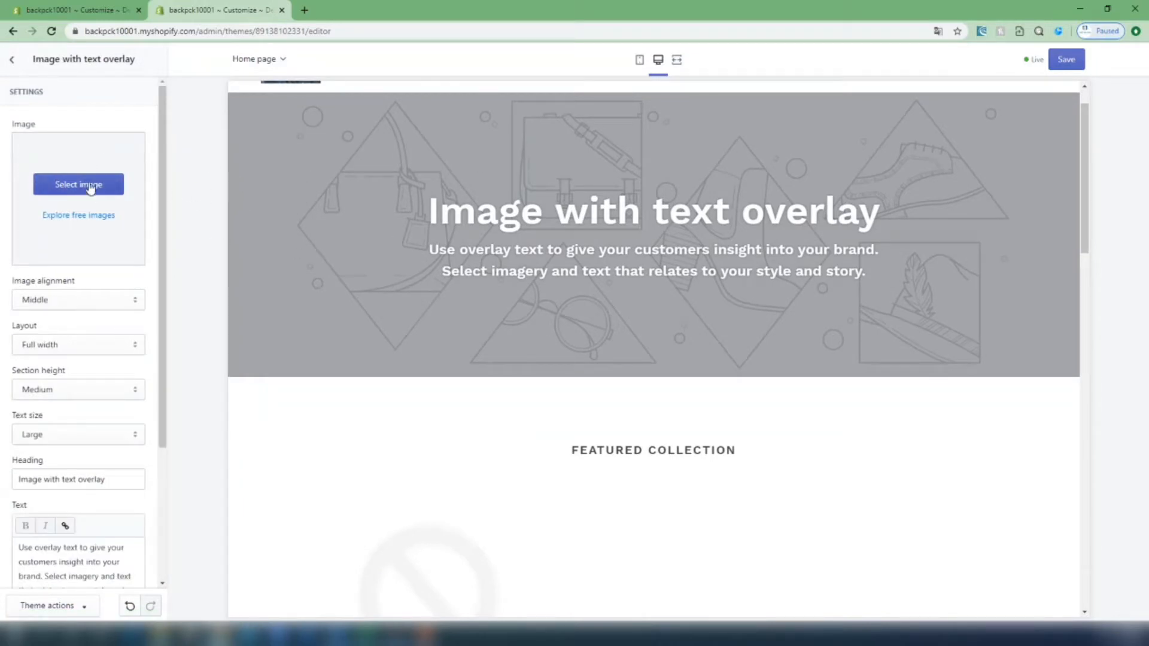
{"action": "left_click", "coordinate": [12, 60]}
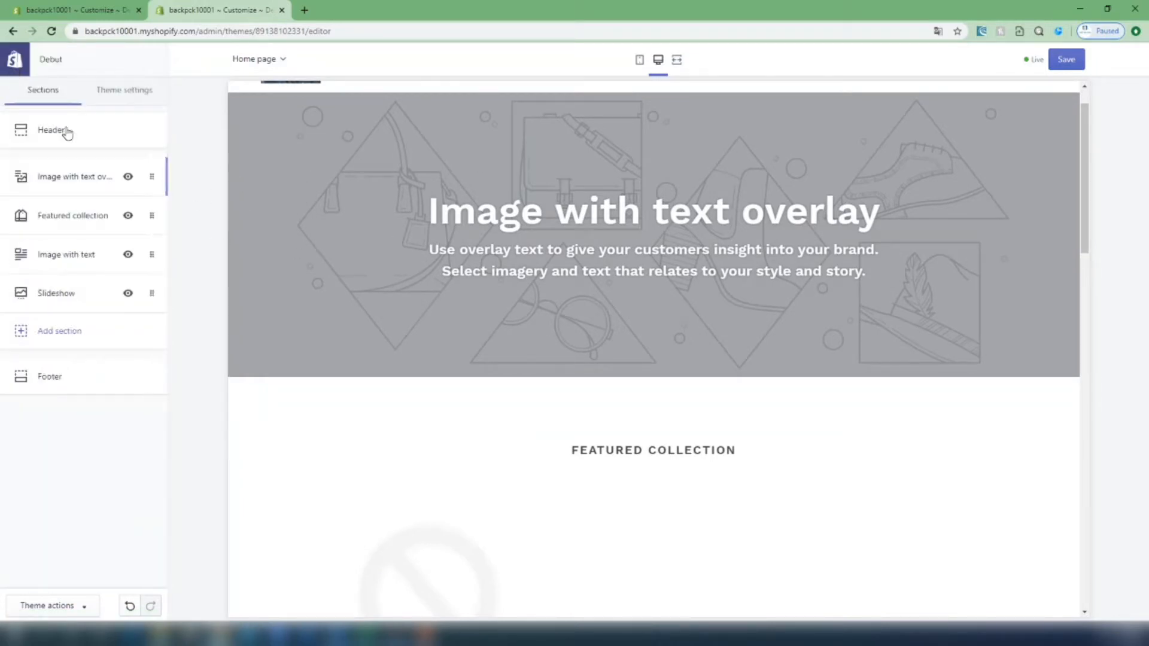
{"action": "left_click", "coordinate": [152, 178]}
{"action": "scroll", "coordinate": [90, 419], "scroll_direction": "down", "scroll_amount": 3}
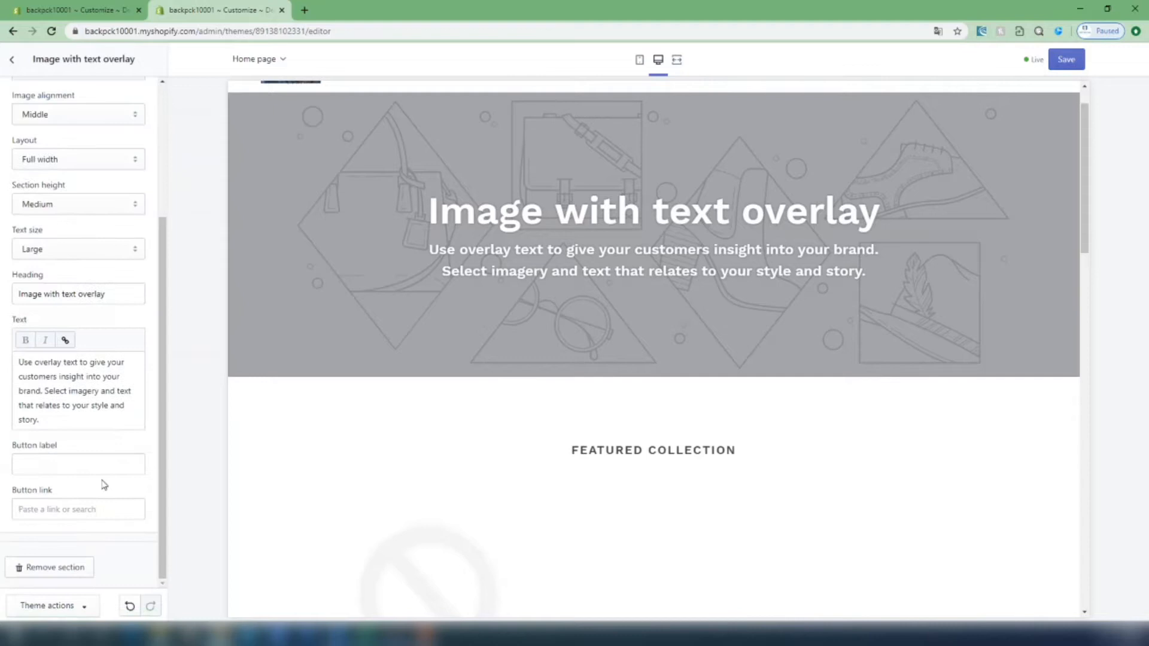
{"action": "left_click", "coordinate": [58, 572]}
{"action": "left_click", "coordinate": [150, 177]}
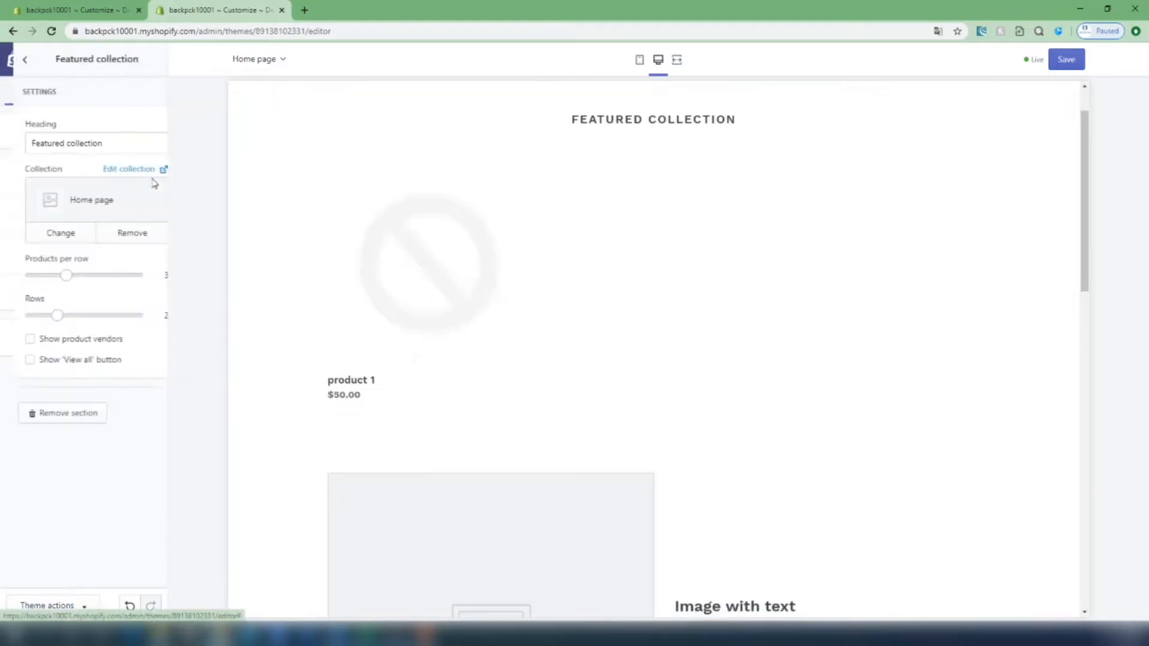
{"action": "left_click", "coordinate": [45, 413]}
- Remove the Image with text and Slideshow sections from the home page
{"action": "left_click", "coordinate": [144, 180]}
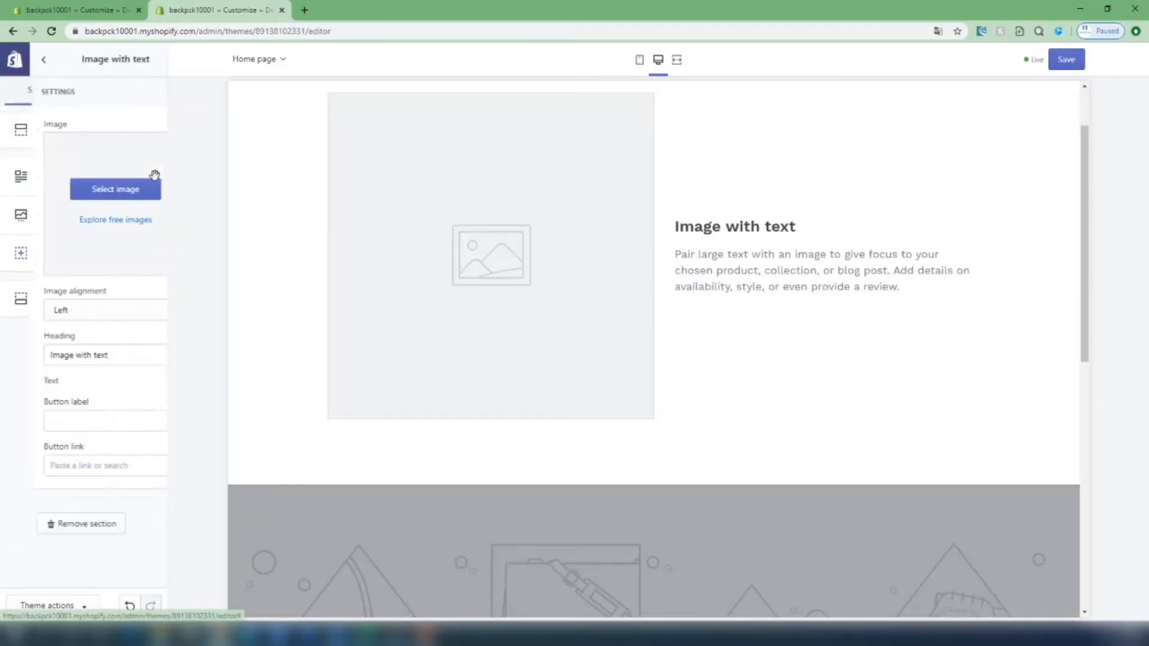
{"action": "scroll", "coordinate": [60, 527], "scroll_direction": "down", "scroll_amount": 2}
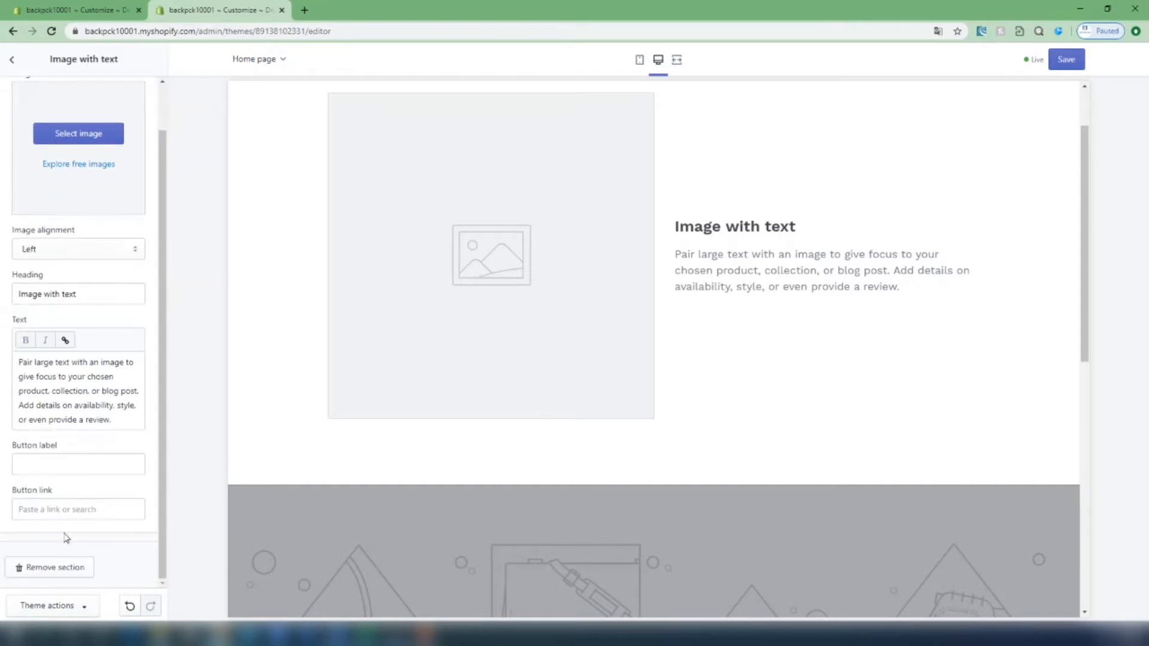
{"action": "left_click", "coordinate": [52, 565]}
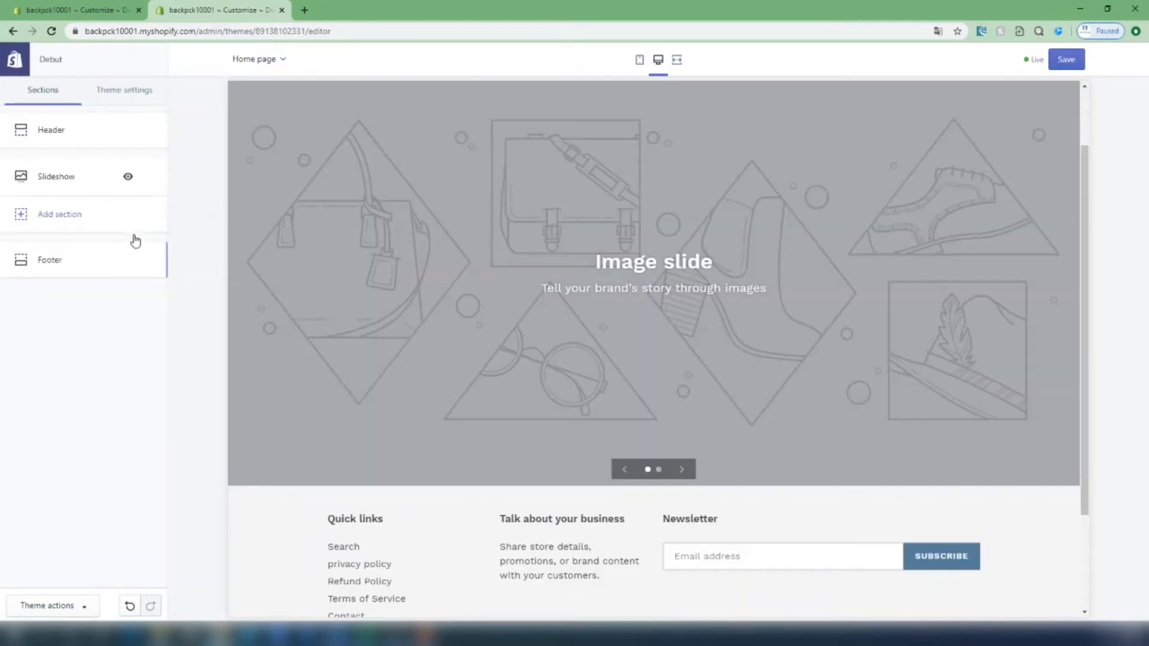
{"action": "left_click", "coordinate": [156, 181]}
{"action": "left_click", "coordinate": [63, 538]}
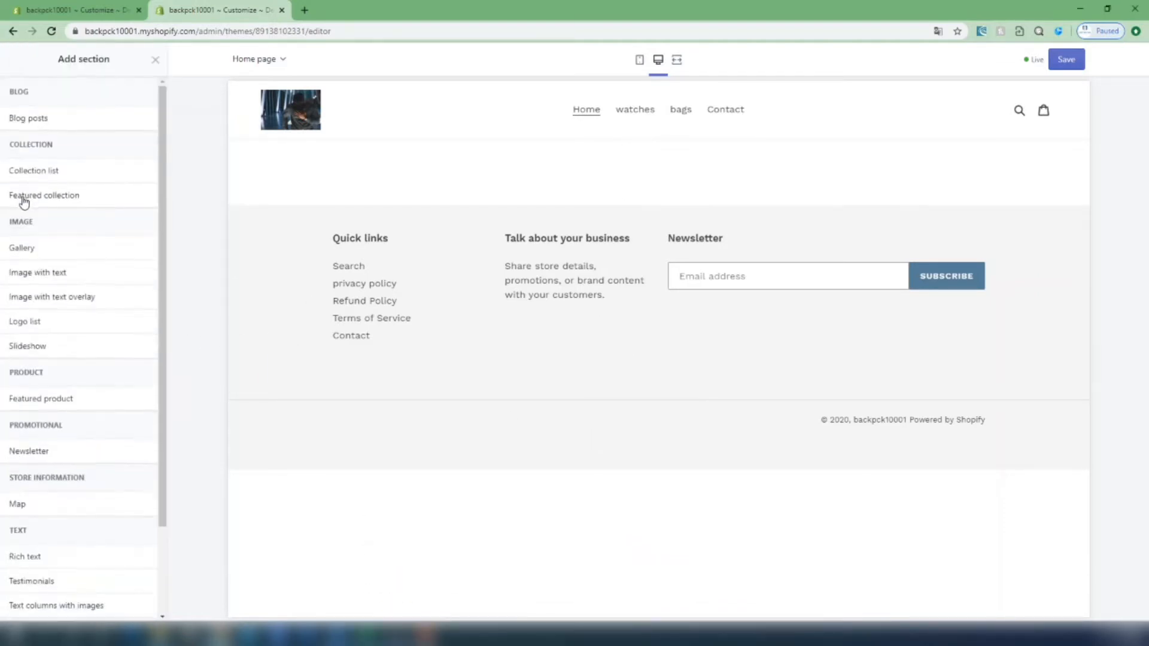
- Browse the available section types and add a Gallery section to the home page
{"action": "left_click", "coordinate": [22, 200]}
{"action": "scroll", "coordinate": [113, 437], "scroll_direction": "down", "scroll_amount": 2}
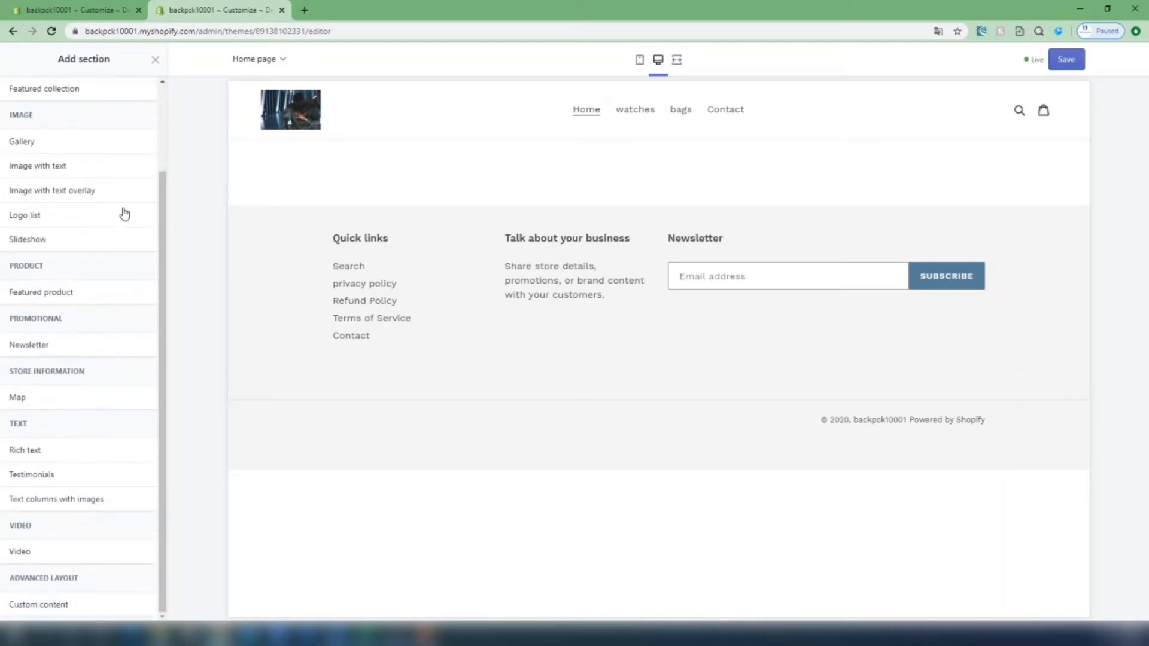
{"action": "scroll", "coordinate": [99, 326], "scroll_direction": "up", "scroll_amount": 2}
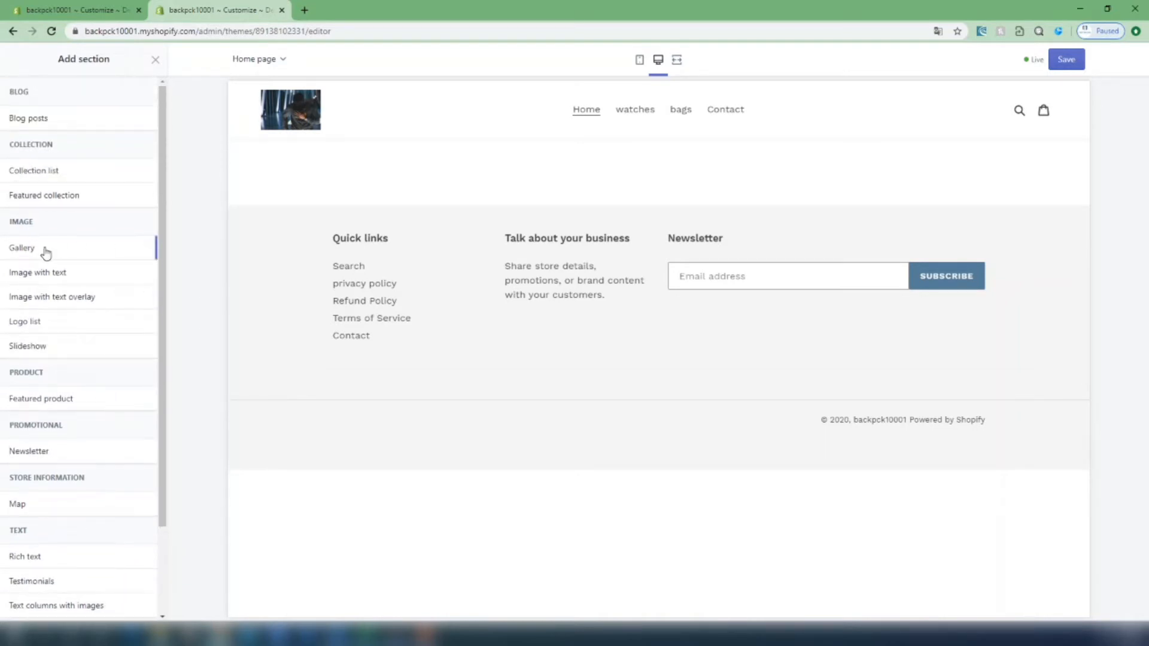
{"action": "mouse_move", "coordinate": [46, 254]}
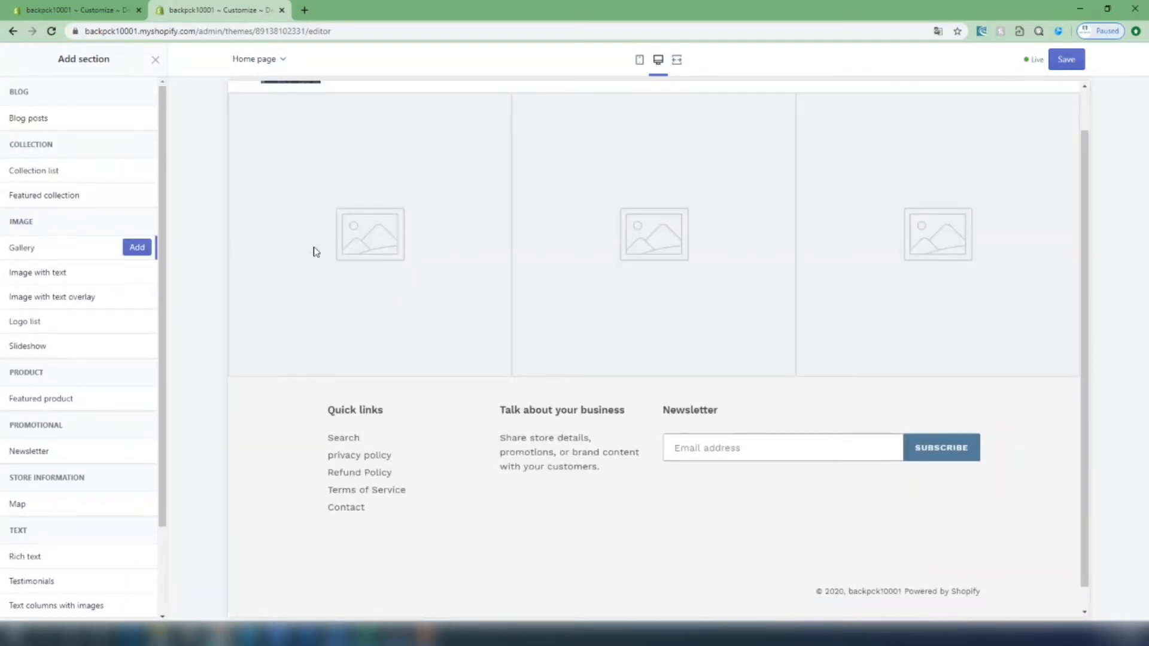
{"action": "left_click", "coordinate": [137, 247]}
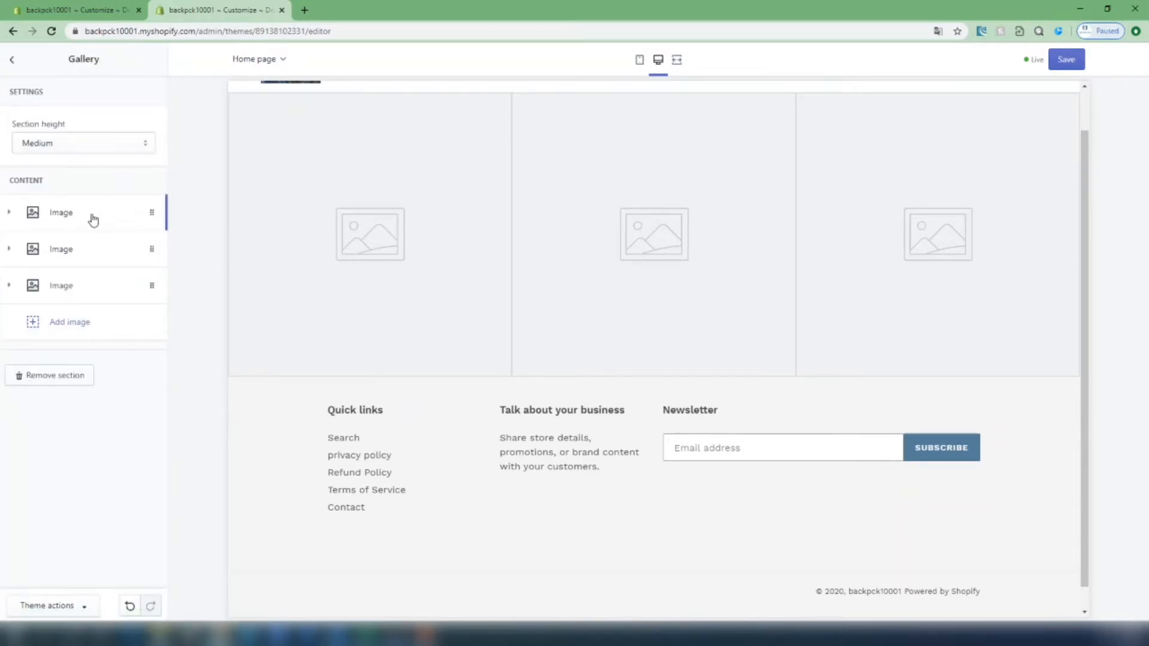
- Fill the gallery's first image with the free Women's Fashion photo of a person in a blue sweater against a yellow wall
{"action": "left_click", "coordinate": [51, 220]}
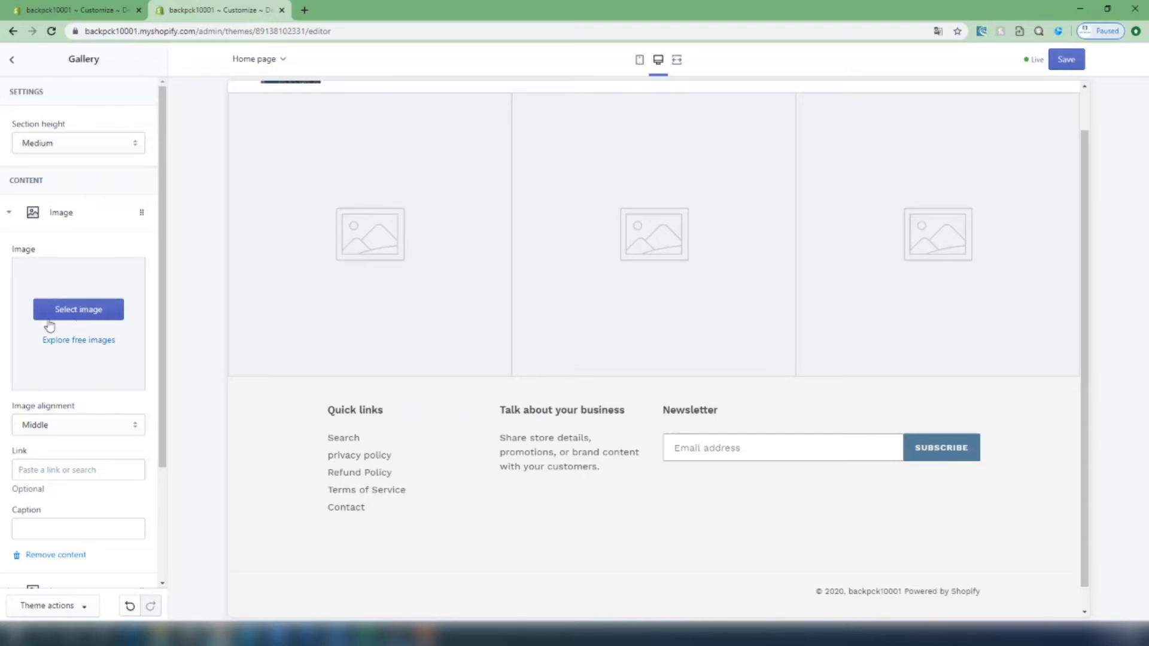
{"action": "left_click", "coordinate": [76, 339]}
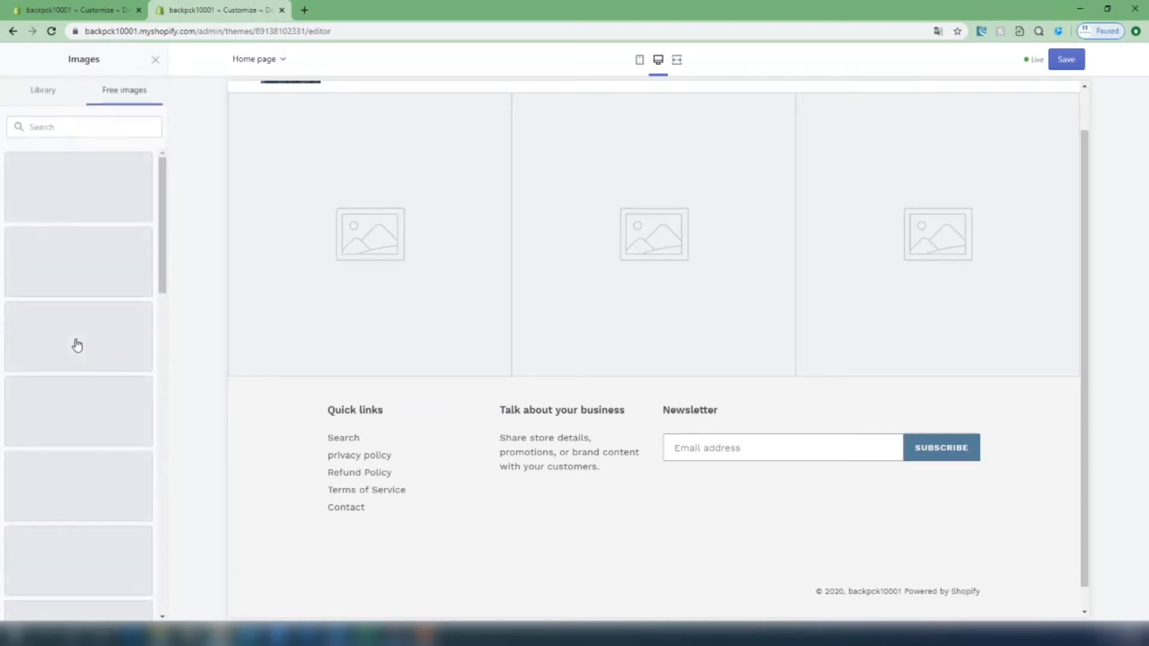
{"action": "left_click", "coordinate": [76, 292]}
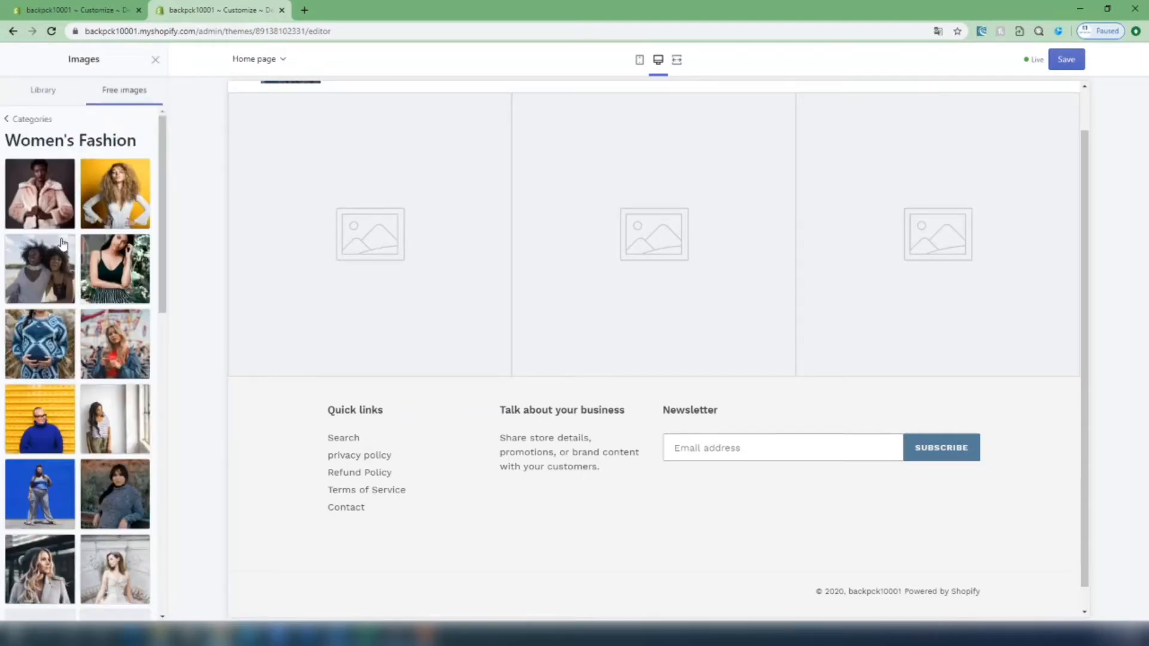
{"action": "left_click", "coordinate": [49, 425]}
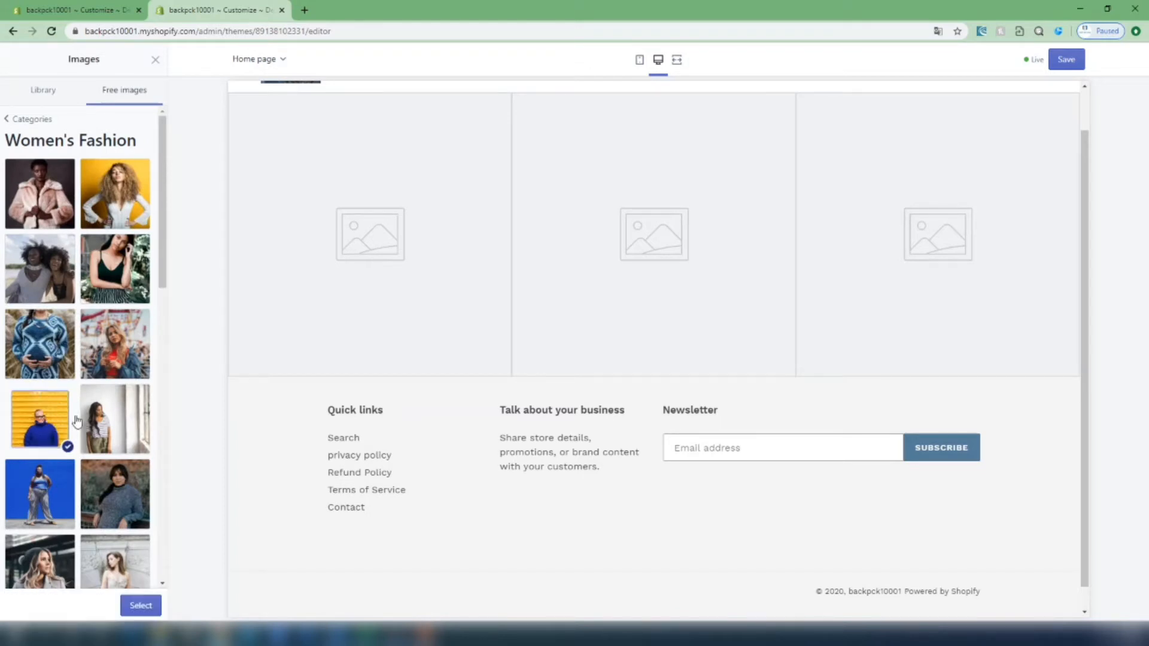
{"action": "left_click", "coordinate": [141, 606]}
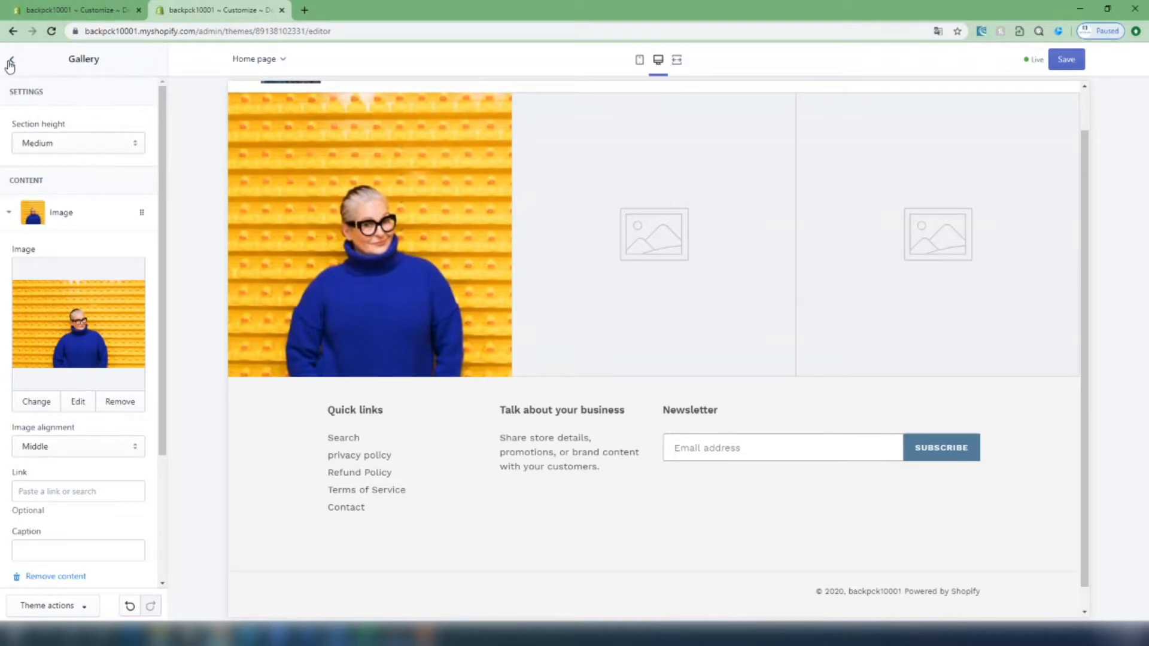
- Remove the Gallery section from the home page
{"action": "left_click", "coordinate": [10, 64]}
{"action": "left_click", "coordinate": [151, 181]}
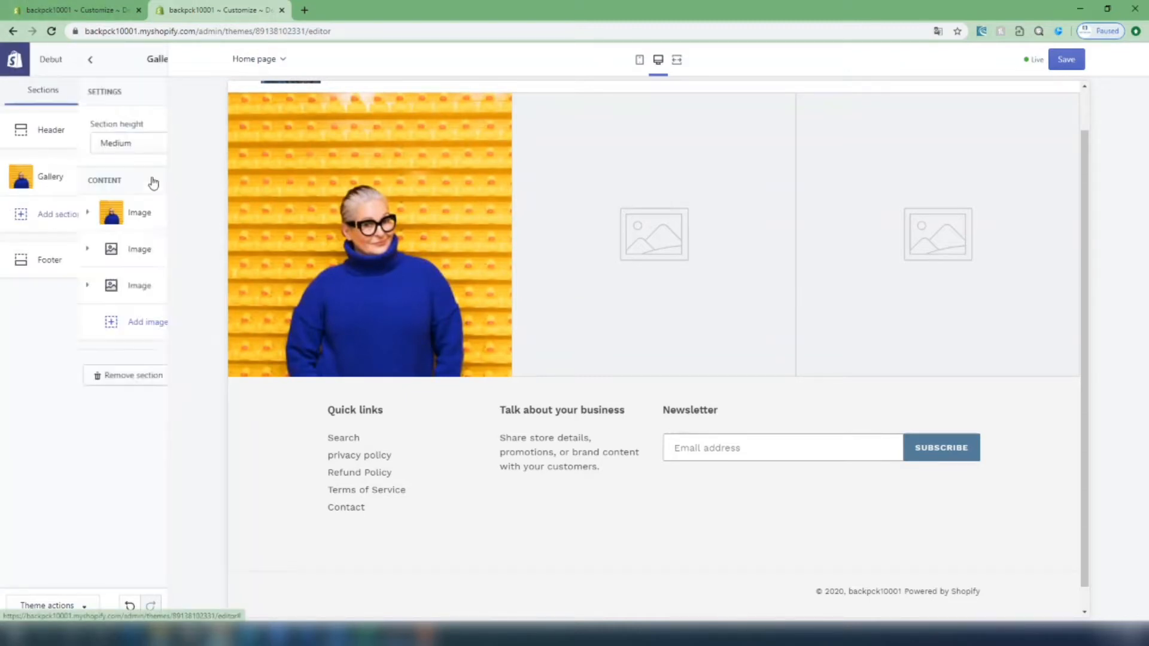
{"action": "left_click", "coordinate": [69, 377]}
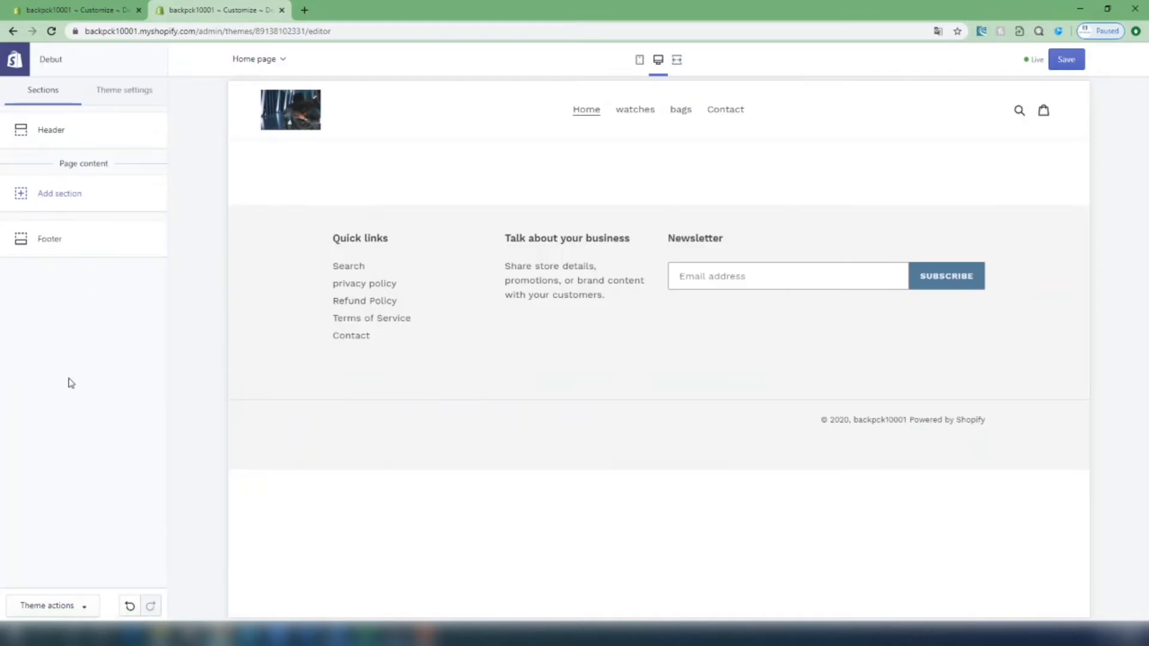
- Look through the section types again and add a Slideshow section to the home page
{"action": "left_click", "coordinate": [31, 193]}
{"action": "scroll", "coordinate": [106, 387], "scroll_direction": "down", "scroll_amount": 2}
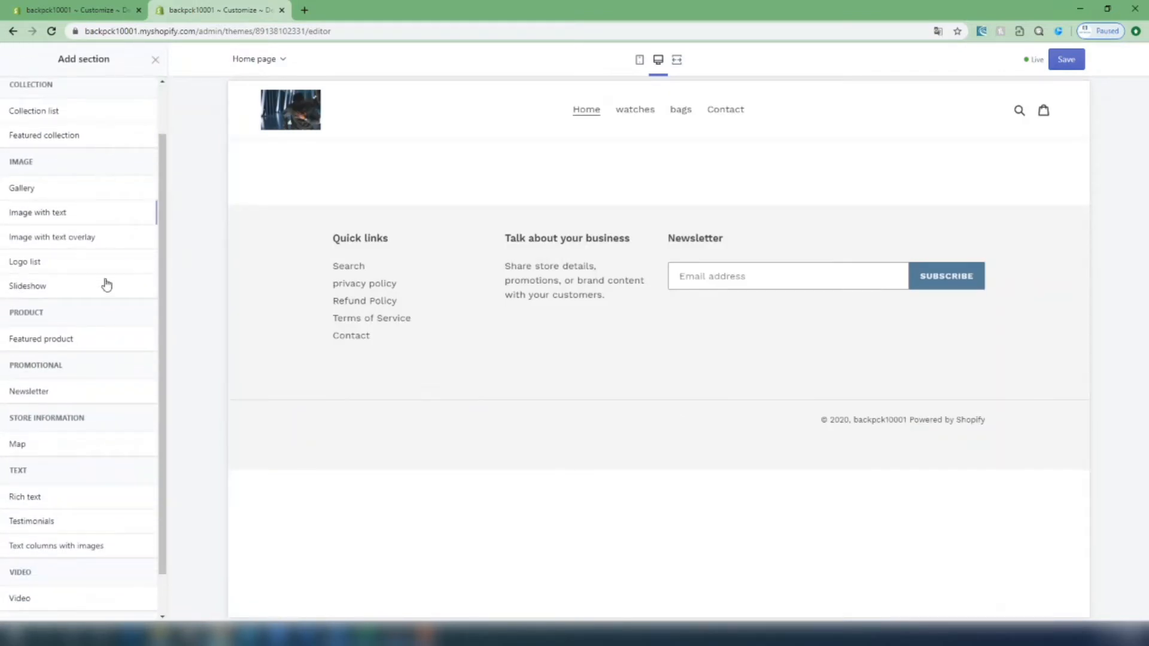
{"action": "scroll", "coordinate": [95, 477], "scroll_direction": "down", "scroll_amount": 1}
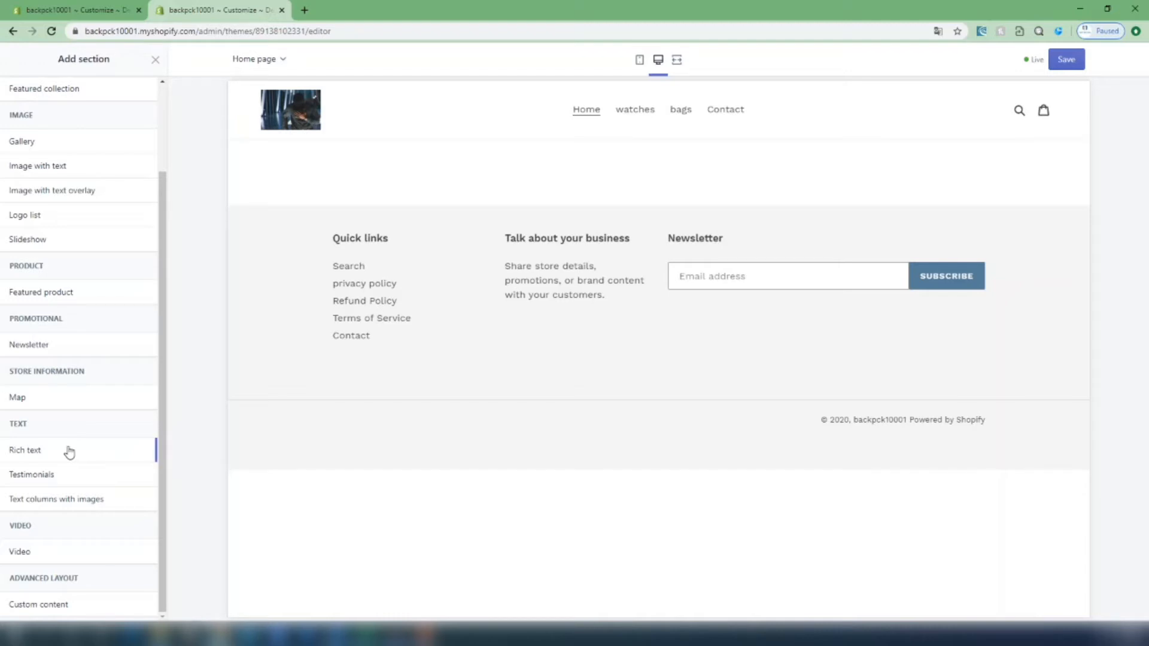
{"action": "scroll", "coordinate": [45, 496], "scroll_direction": "up", "scroll_amount": 2}
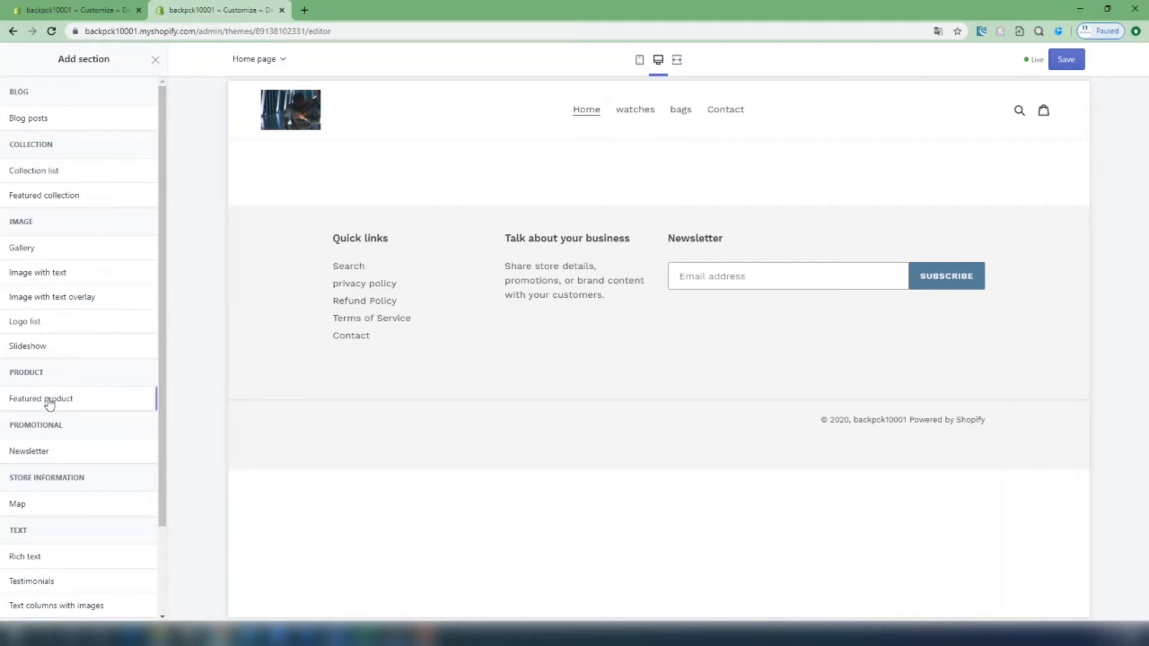
{"action": "left_click", "coordinate": [43, 357]}
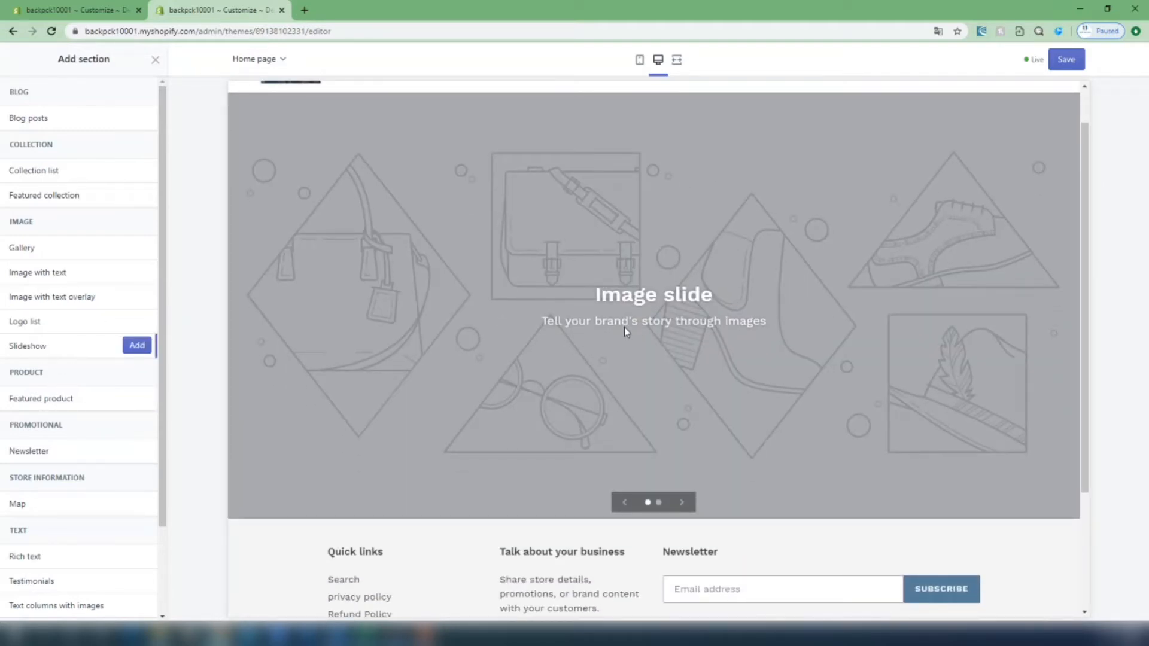
{"action": "left_click", "coordinate": [135, 347]}
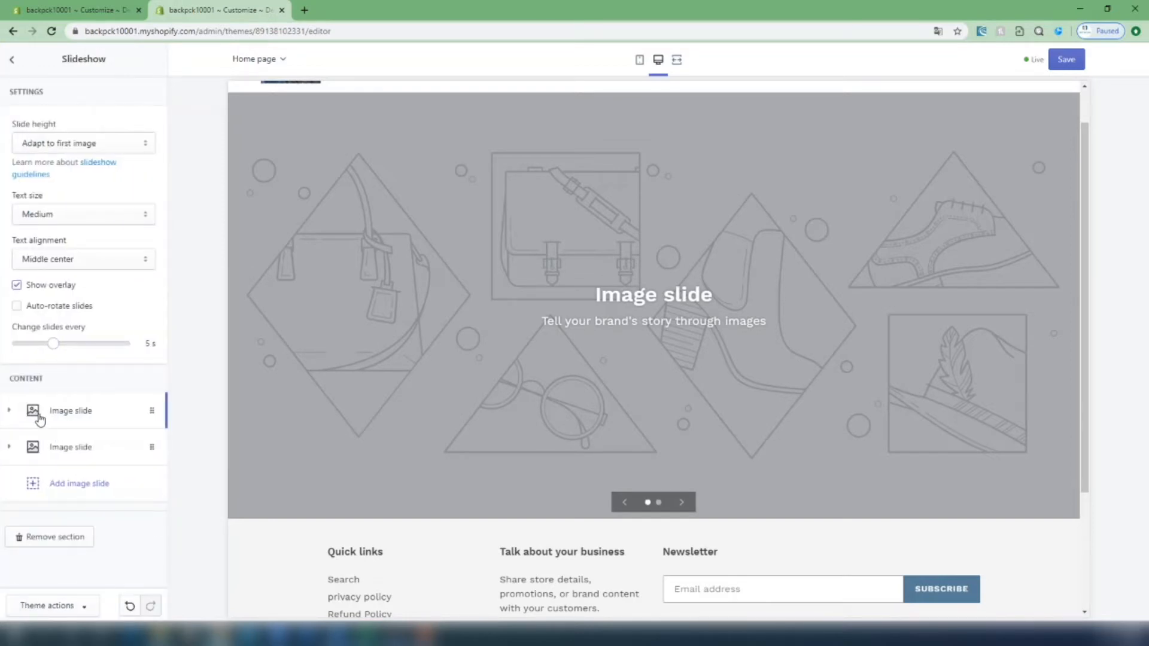
- Fill the slideshow's first slide with the free Accessories & Jewelry photo of a person in a black cap and dark shirt
{"action": "left_click", "coordinate": [37, 414]}
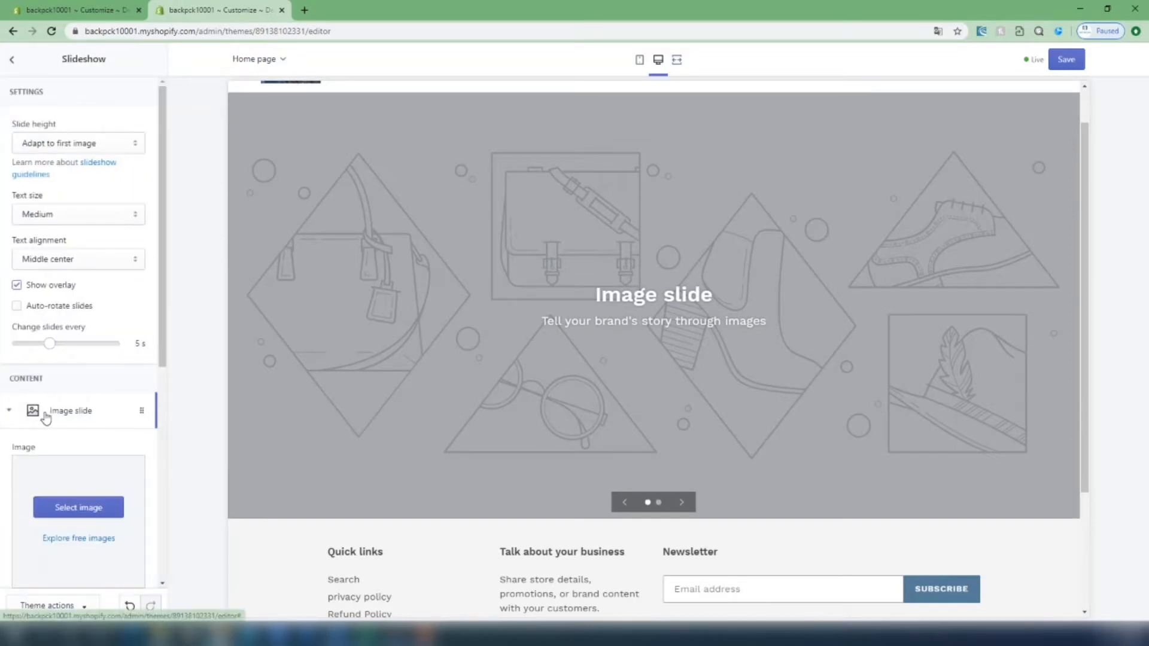
{"action": "left_click", "coordinate": [72, 542]}
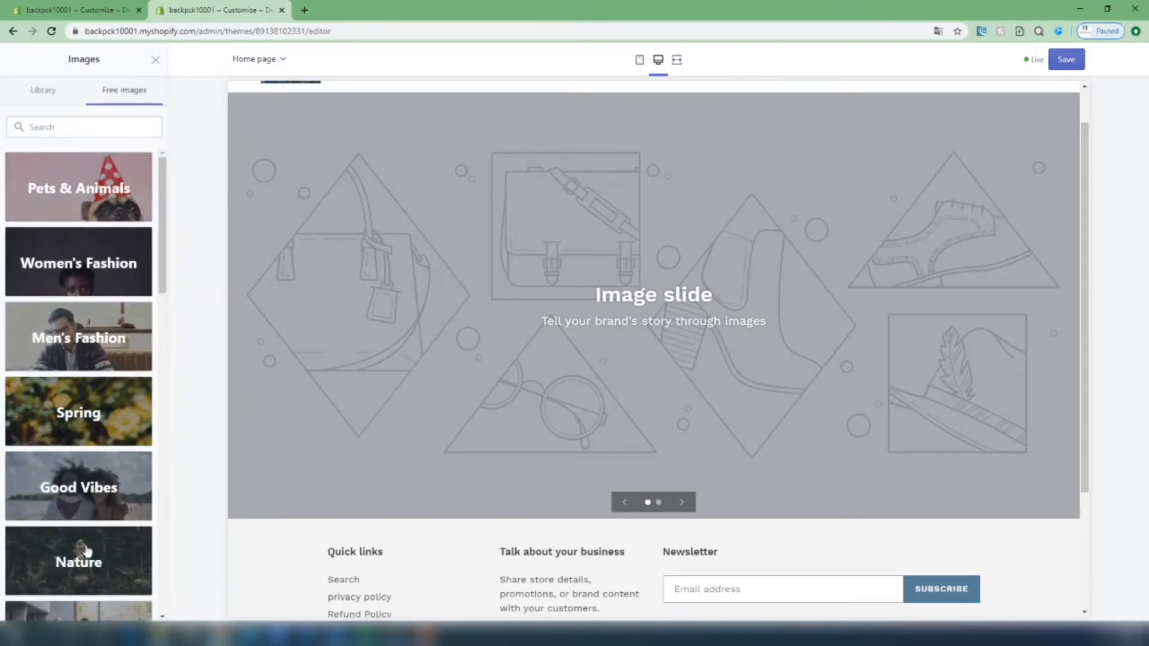
{"action": "scroll", "coordinate": [151, 467], "scroll_direction": "down", "scroll_amount": 4}
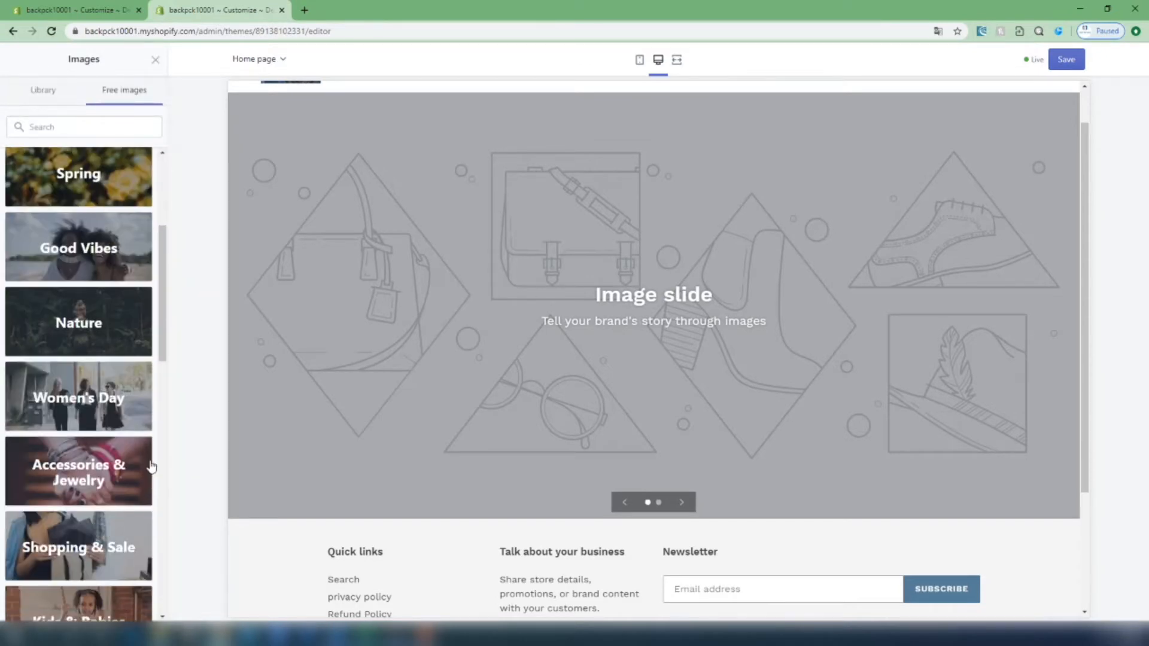
{"action": "left_click", "coordinate": [67, 501]}
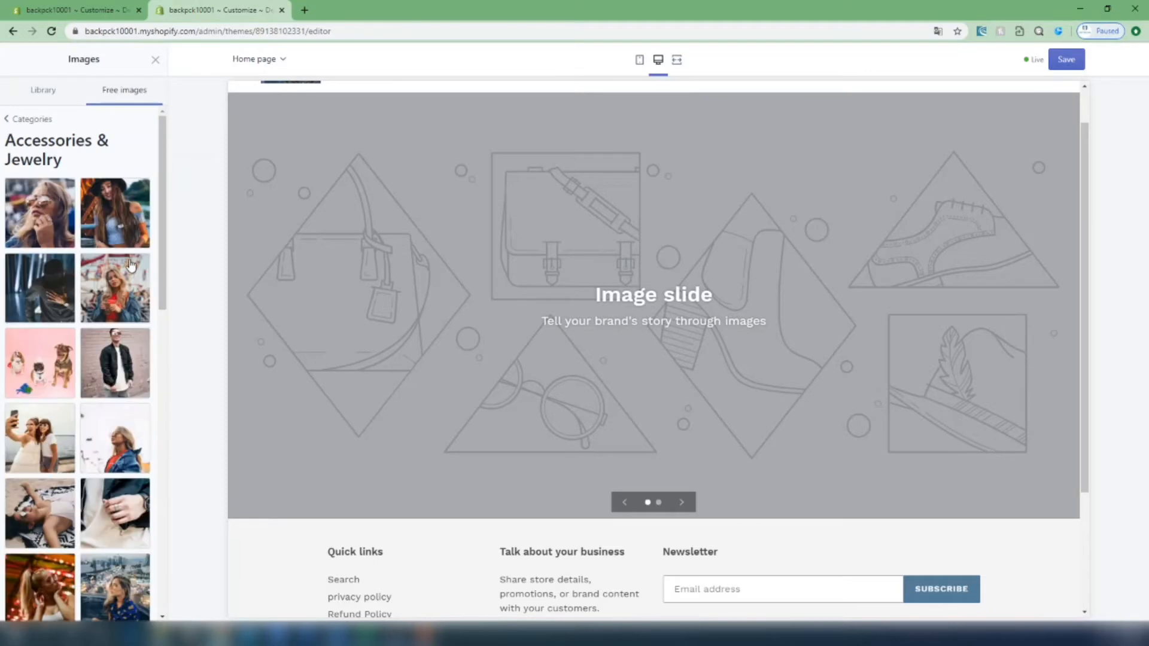
{"action": "left_click", "coordinate": [49, 302]}
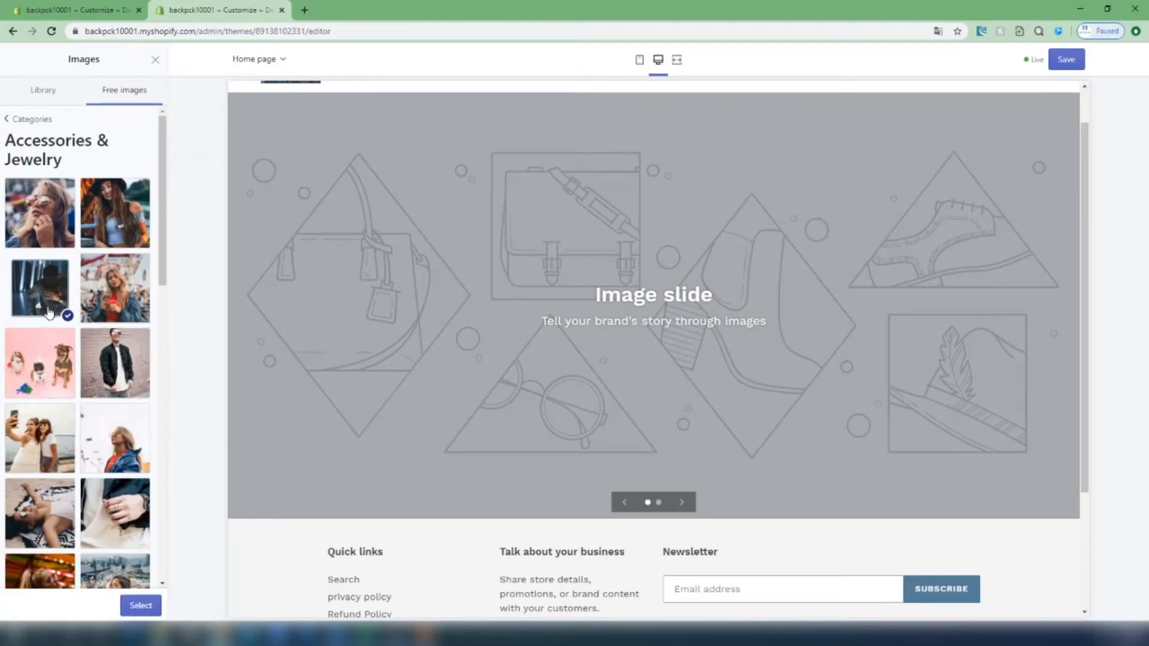
{"action": "left_click", "coordinate": [140, 605]}
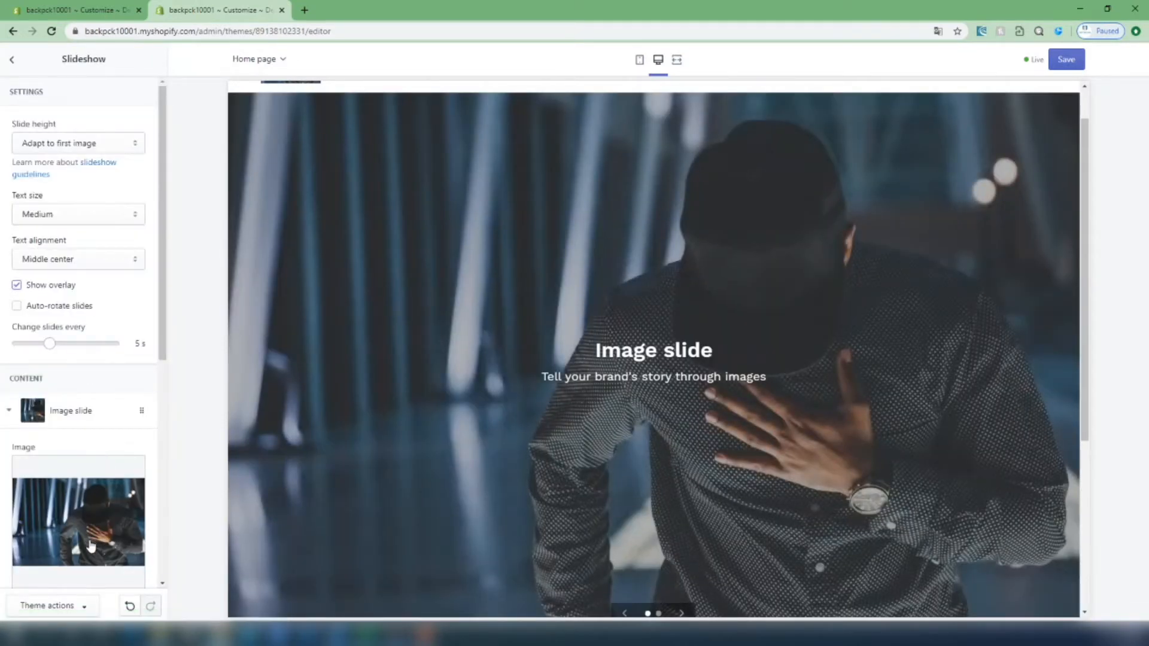
{"action": "scroll", "coordinate": [89, 464], "scroll_direction": "down", "scroll_amount": 2}
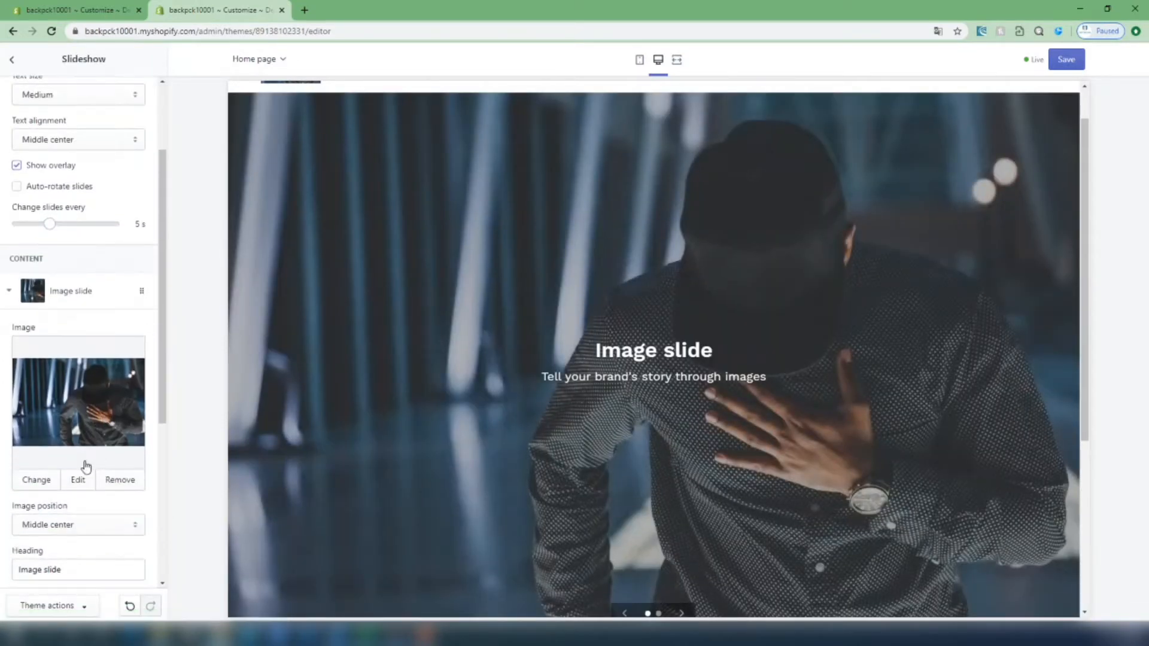
{"action": "left_click", "coordinate": [12, 60]}
{"action": "left_click", "coordinate": [43, 215]}
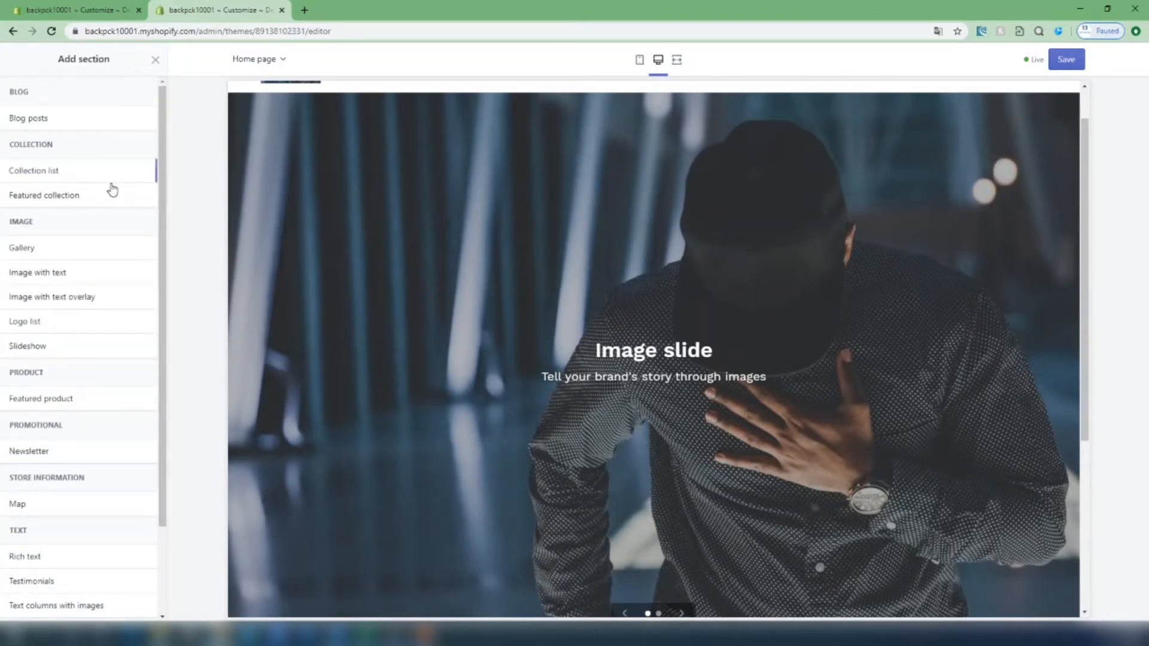
{"action": "left_click", "coordinate": [156, 63]}
{"action": "left_click", "coordinate": [45, 177]}
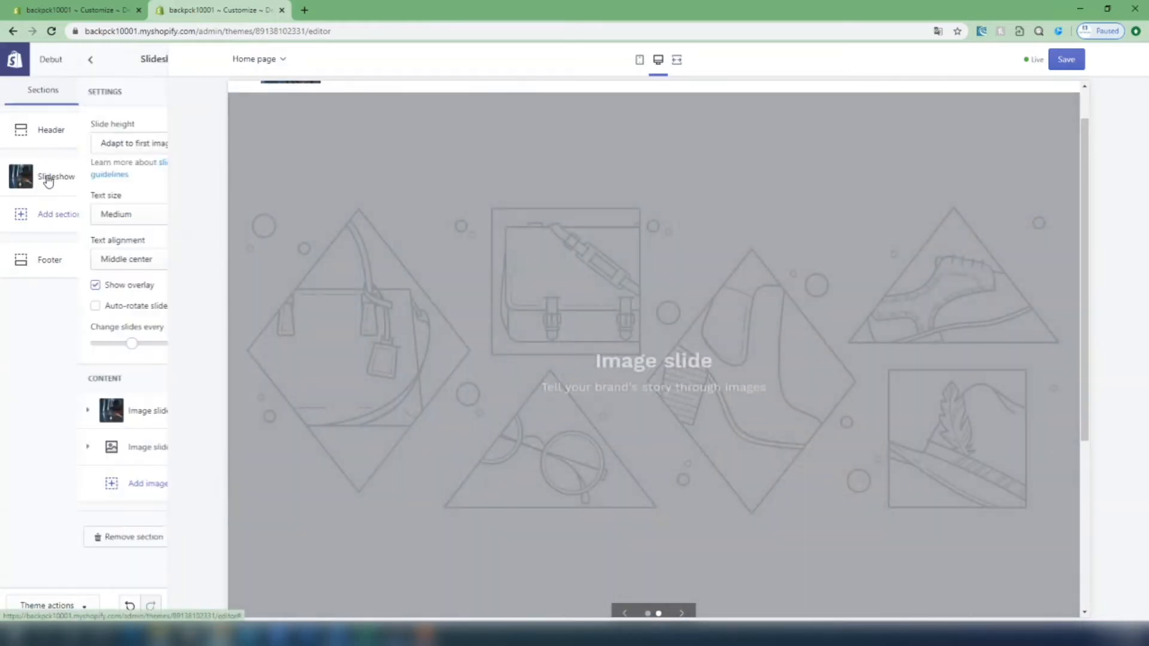
- Fill the second slide with the free Nature photo of palm trees against a blue sky and preview the slide change
{"action": "left_click", "coordinate": [43, 447]}
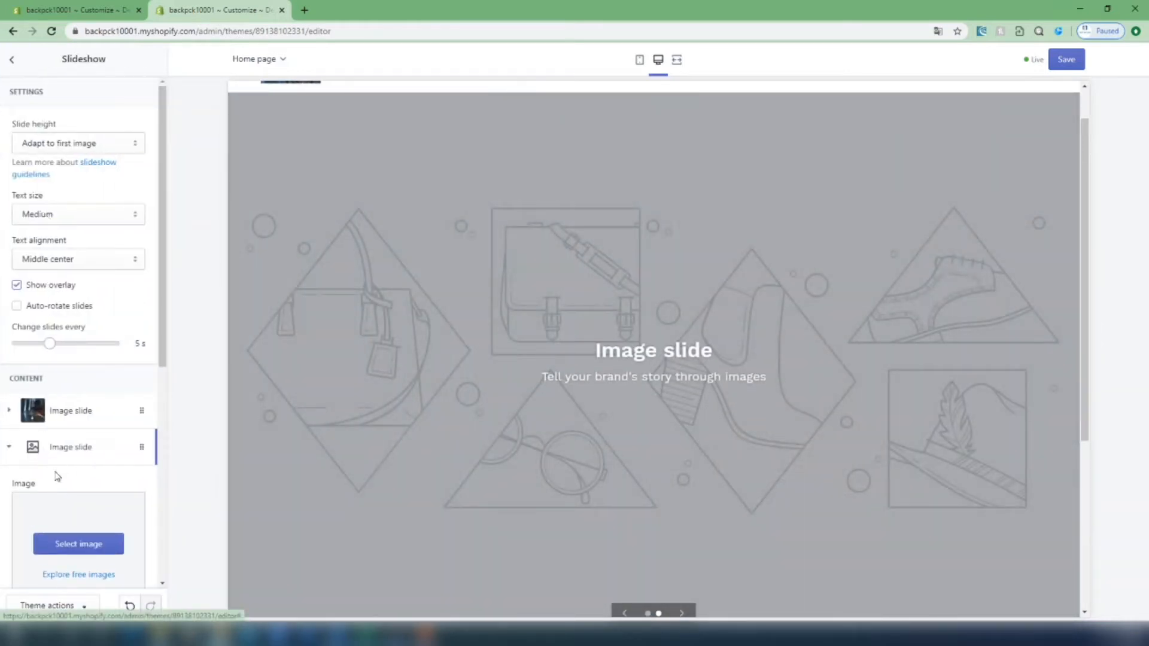
{"action": "left_click", "coordinate": [56, 569]}
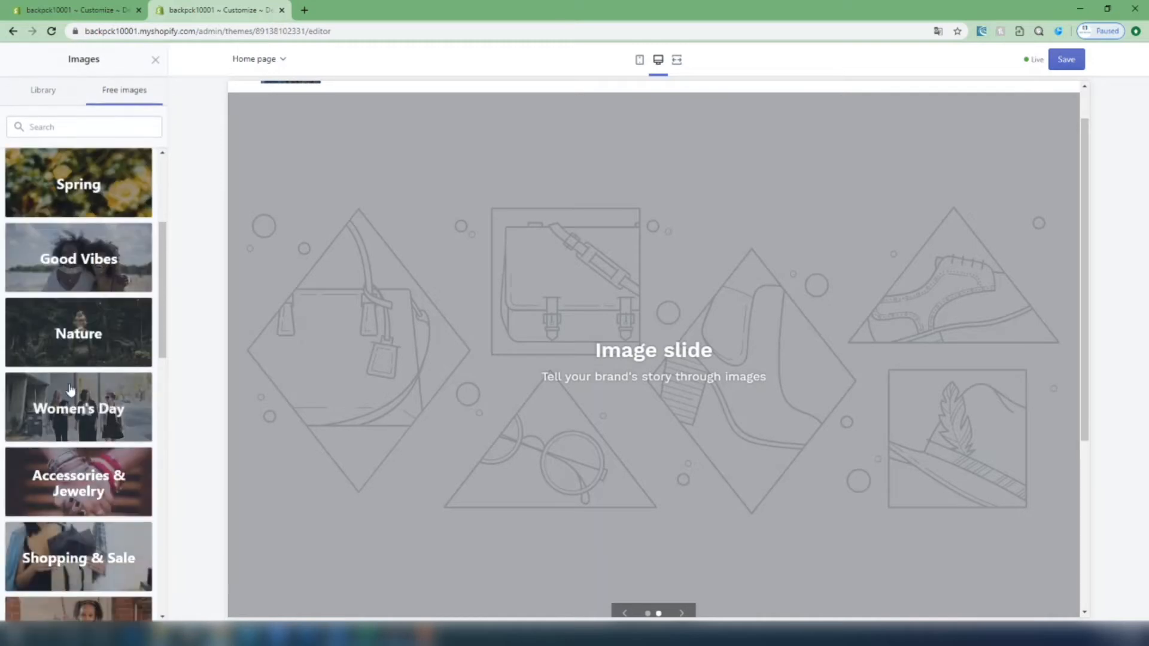
{"action": "left_click", "coordinate": [83, 344]}
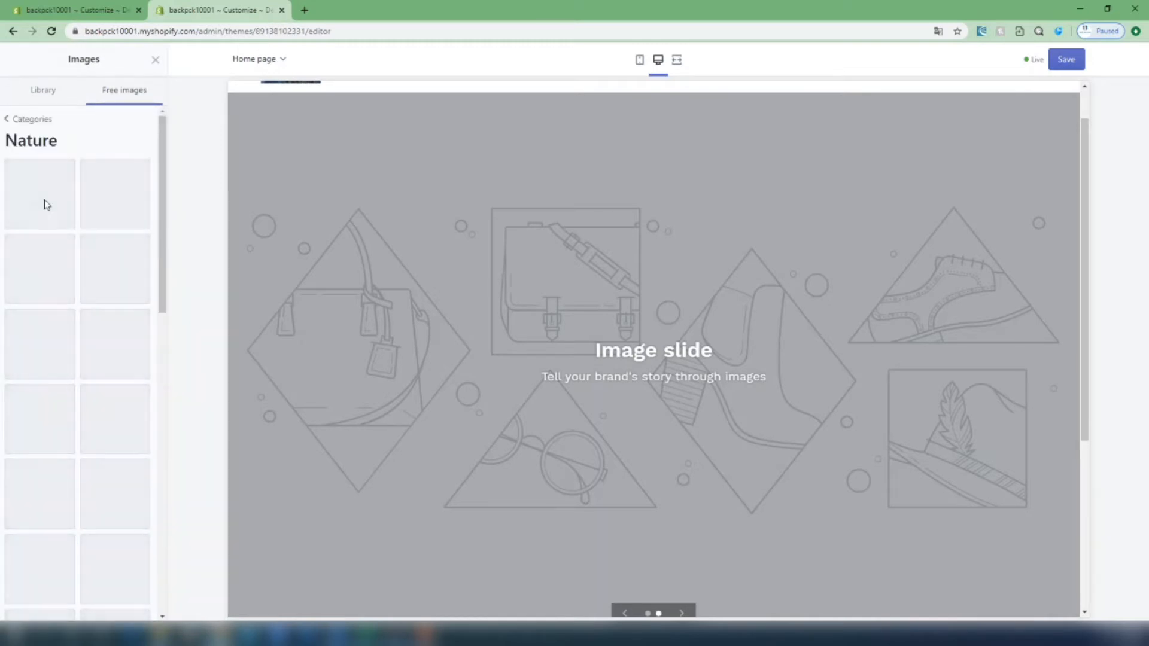
{"action": "left_click", "coordinate": [49, 362]}
{"action": "left_click", "coordinate": [137, 606]}
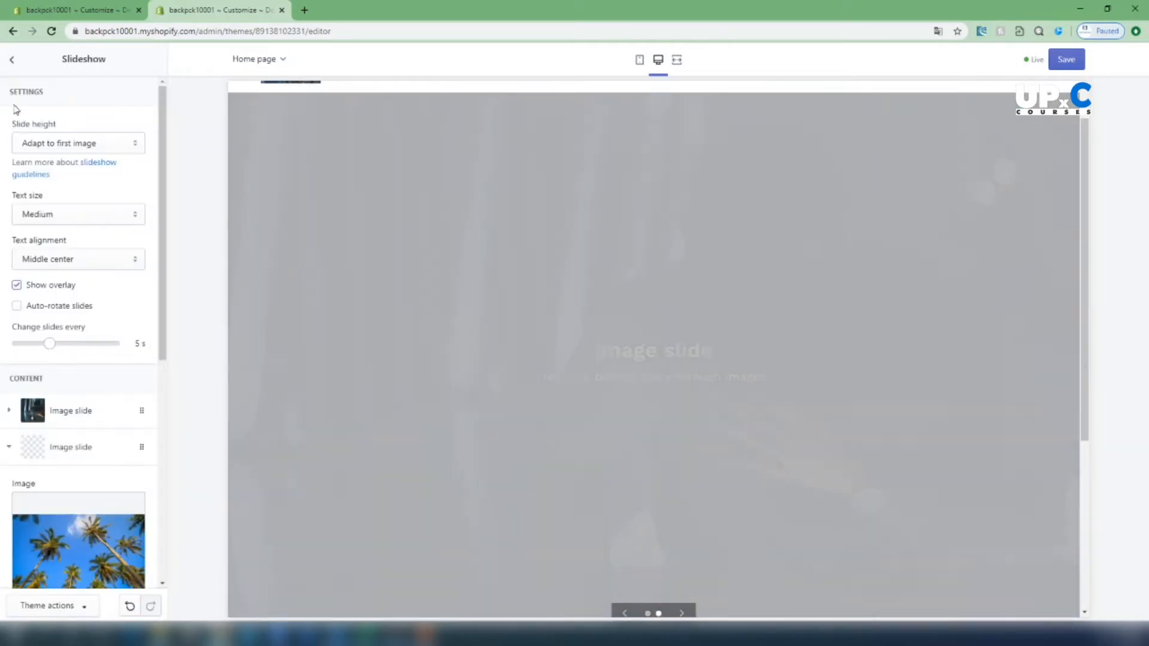
{"action": "scroll", "coordinate": [468, 436], "scroll_direction": "down", "scroll_amount": 3}
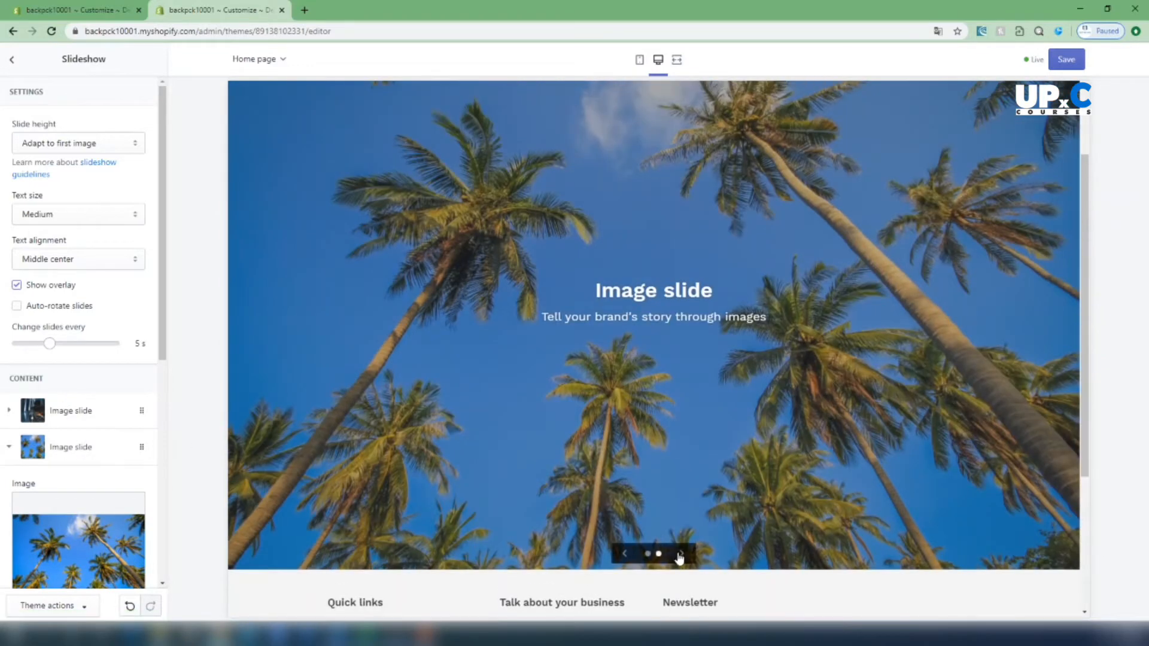
{"action": "left_click", "coordinate": [681, 553]}
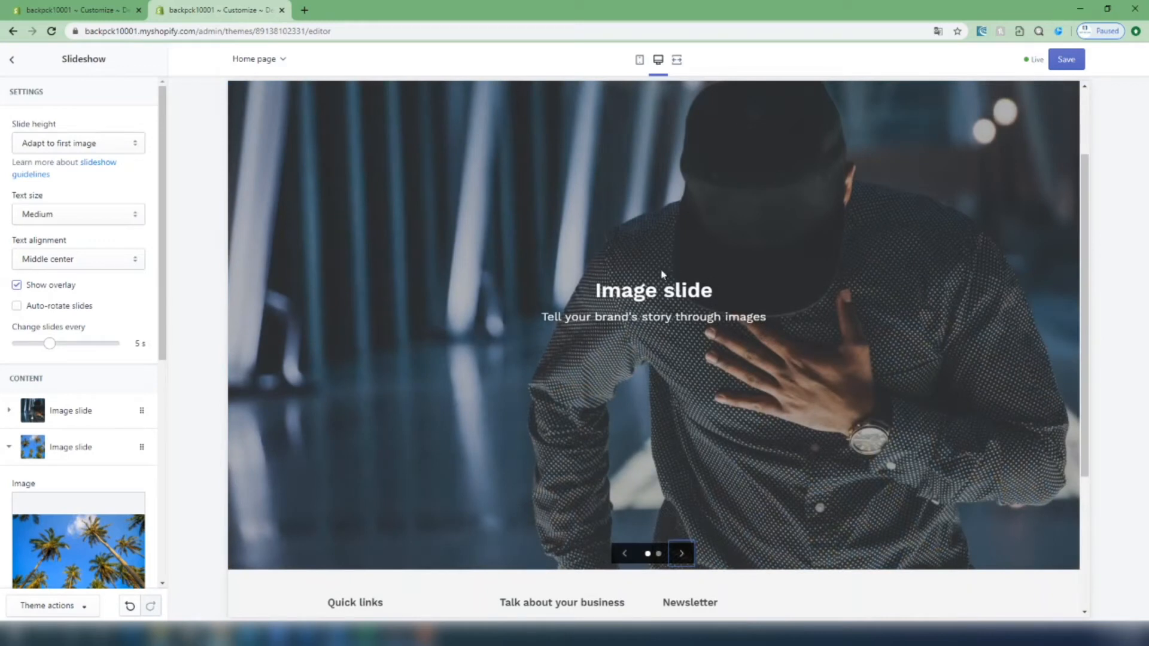
- Set the first slide's heading to "product 1" and its subheading to "text 1"
{"action": "scroll", "coordinate": [77, 419], "scroll_direction": "down", "scroll_amount": 3}
{"action": "scroll", "coordinate": [78, 414], "scroll_direction": "up", "scroll_amount": 3}
{"action": "left_click", "coordinate": [48, 412]}
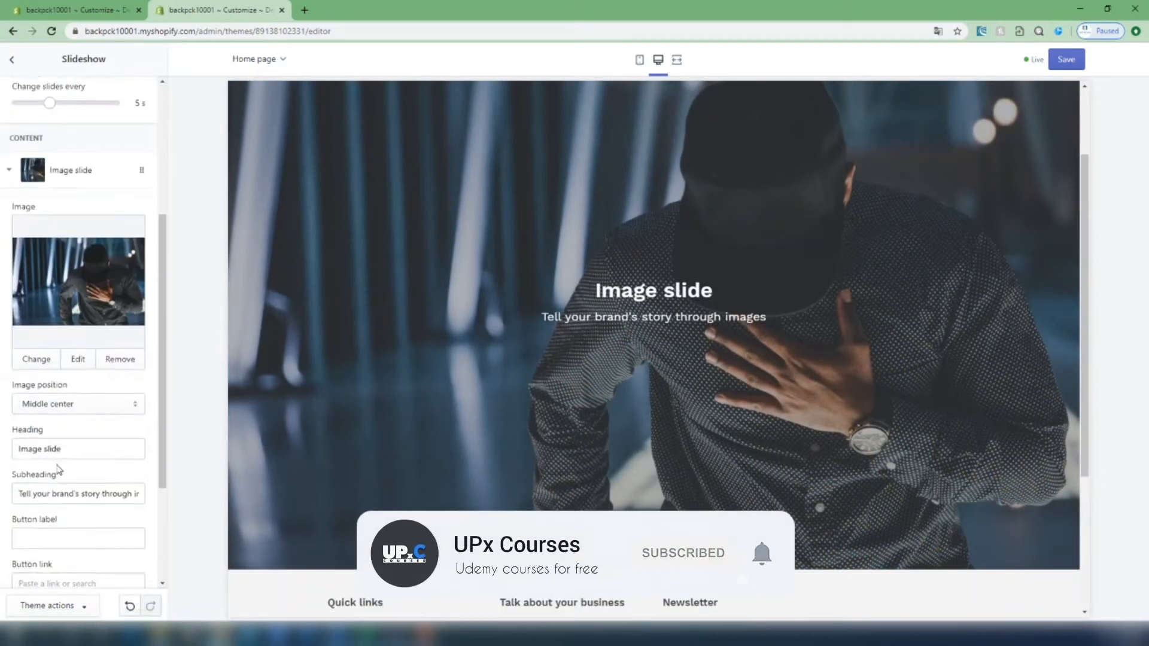
{"action": "scroll", "coordinate": [58, 469], "scroll_direction": "down", "scroll_amount": 3}
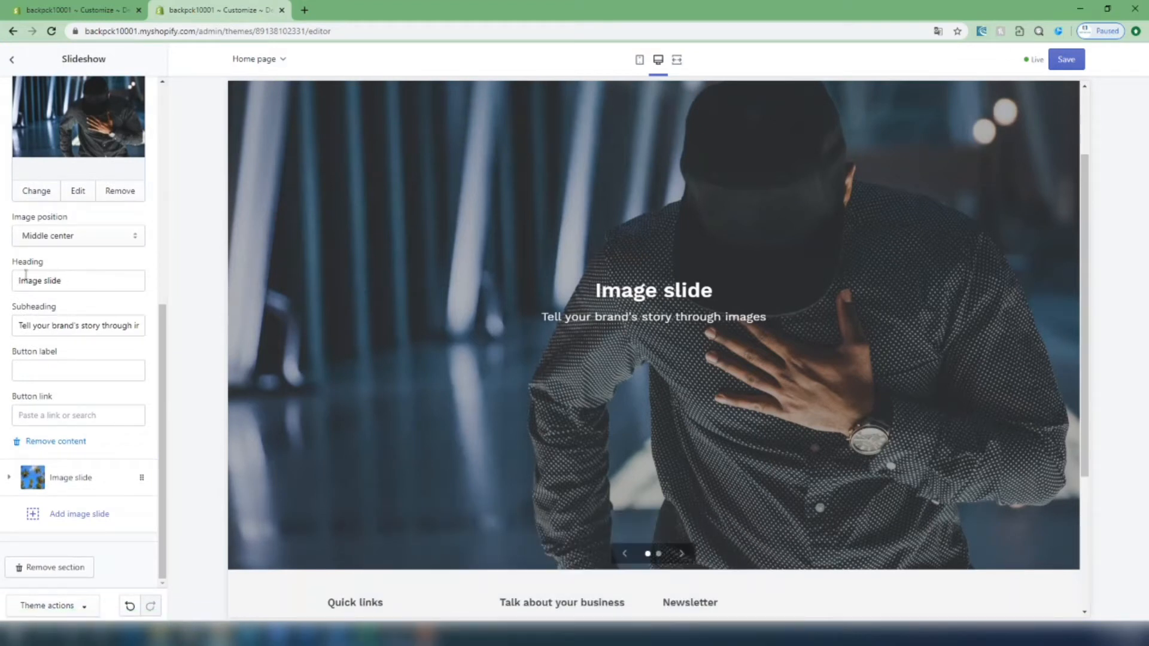
{"action": "left_click", "coordinate": [50, 282]}
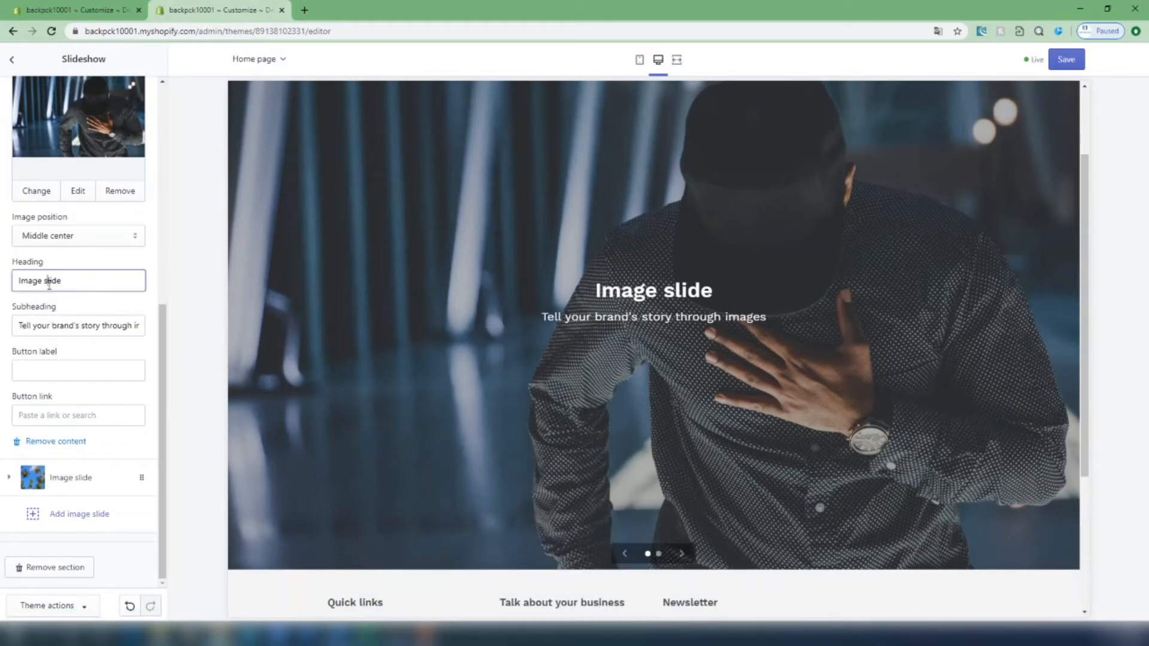
{"action": "double_click", "coordinate": [50, 283]}
{"action": "triple_click", "coordinate": [50, 282]}
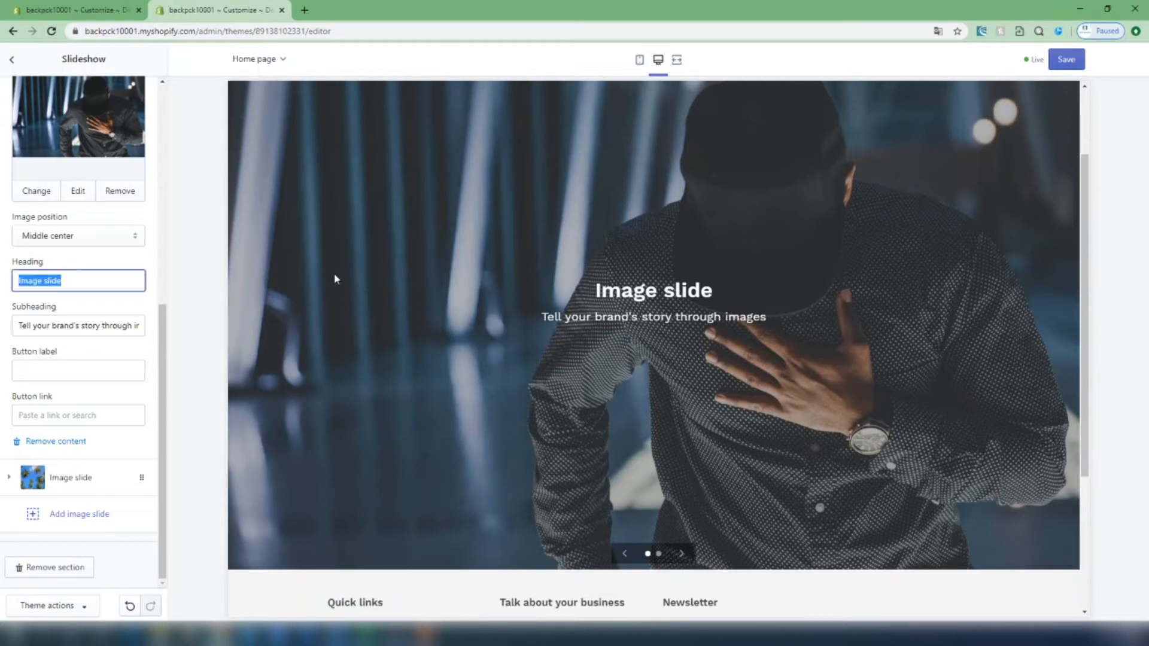
{"action": "type", "text": "product 1"}
{"action": "triple_click", "coordinate": [89, 327]}
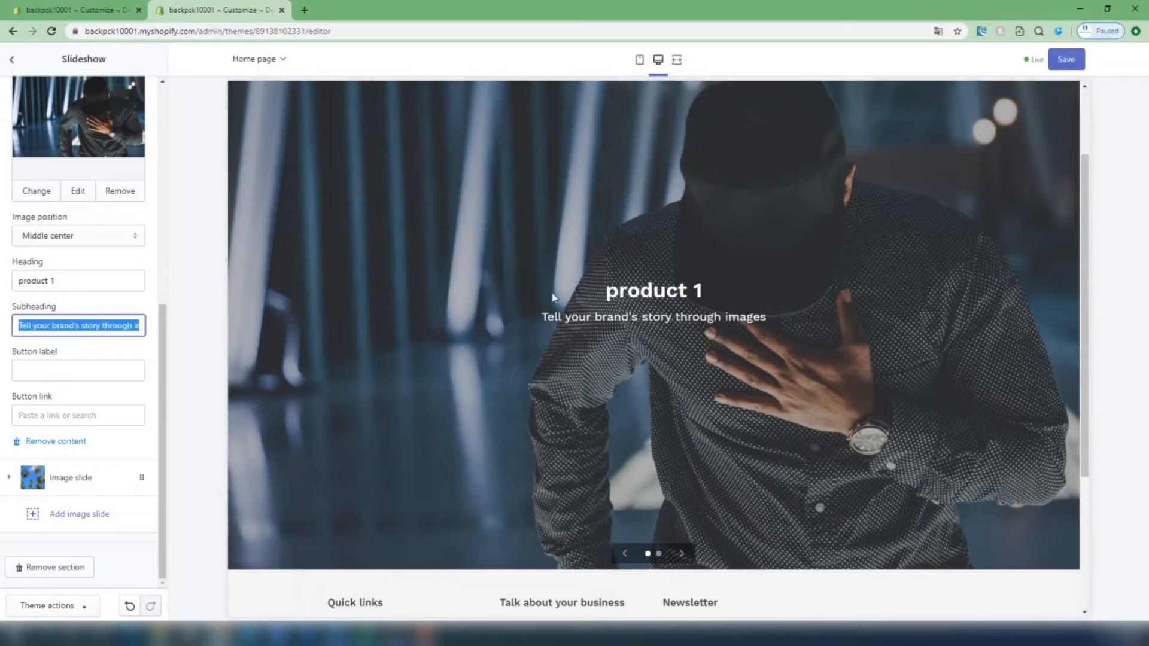
{"action": "type", "text": "text 1"}
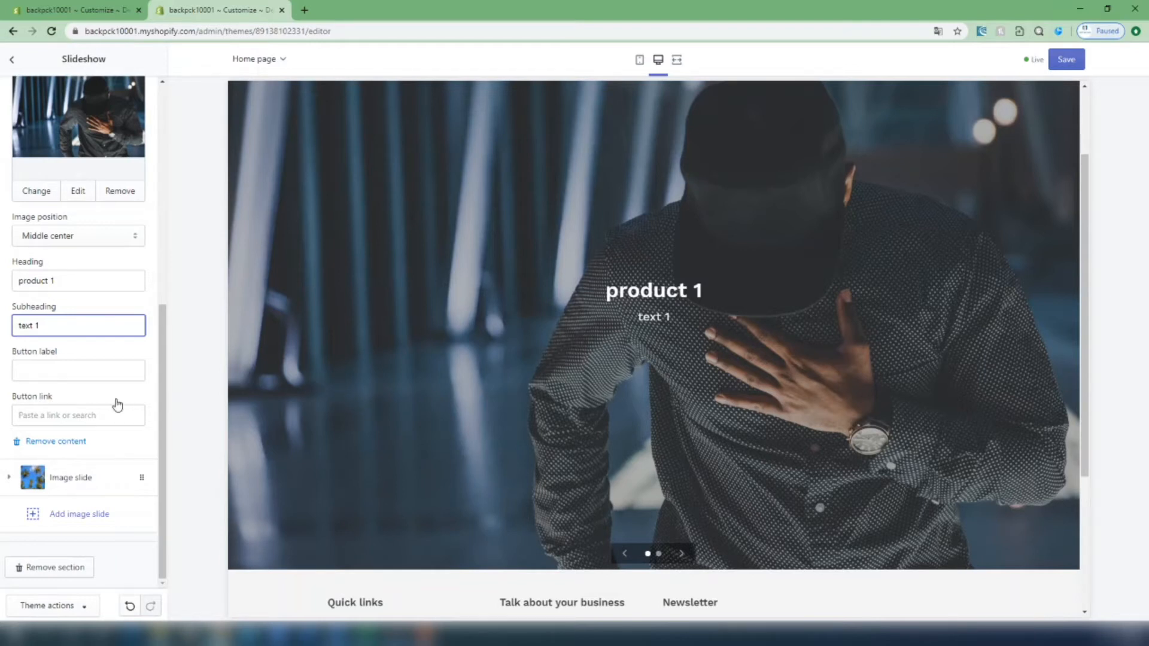
- Link the first slide's button to the product "product 1" and label the button "product 1"
{"action": "left_click", "coordinate": [48, 415]}
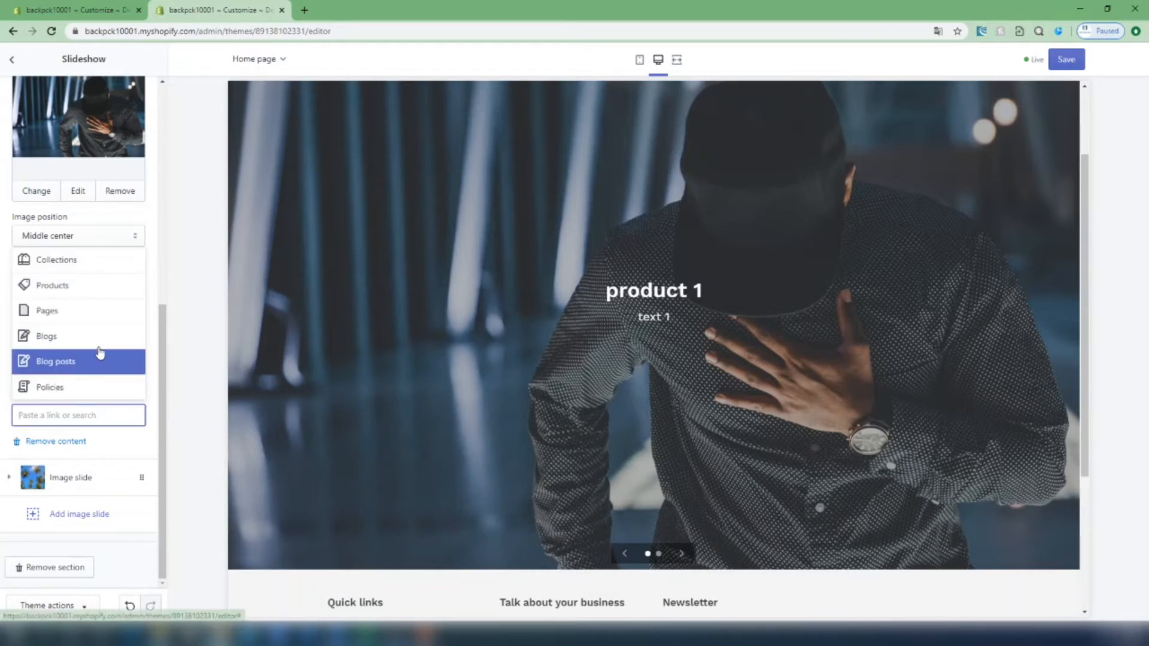
{"action": "left_click", "coordinate": [67, 286]}
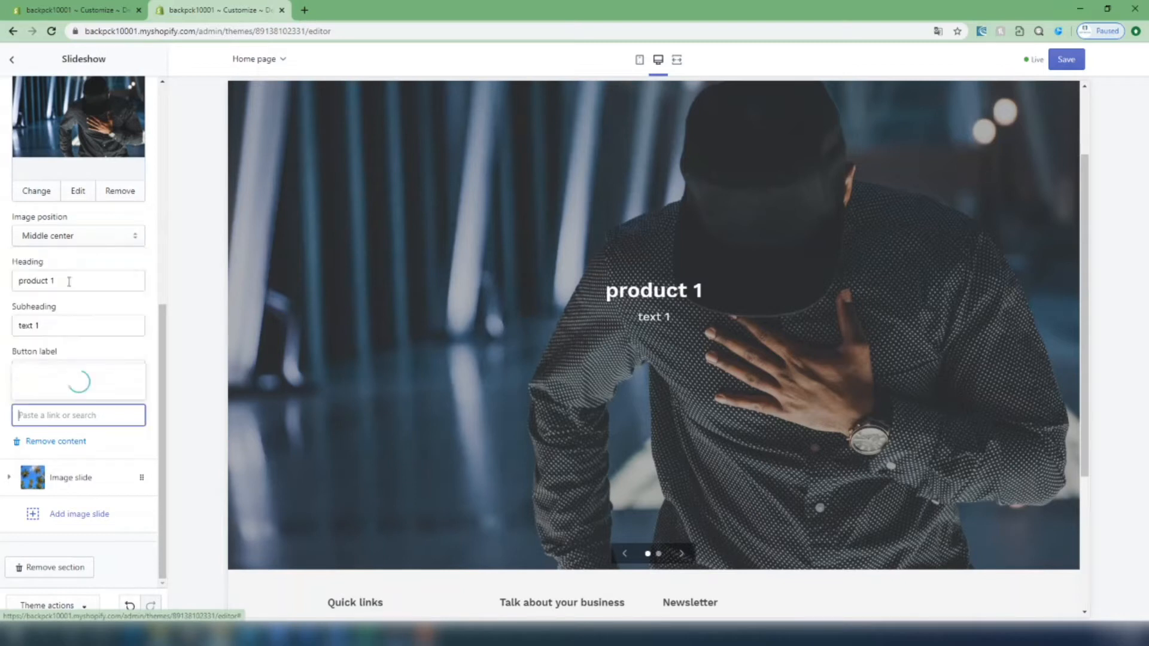
{"action": "left_click", "coordinate": [71, 353]}
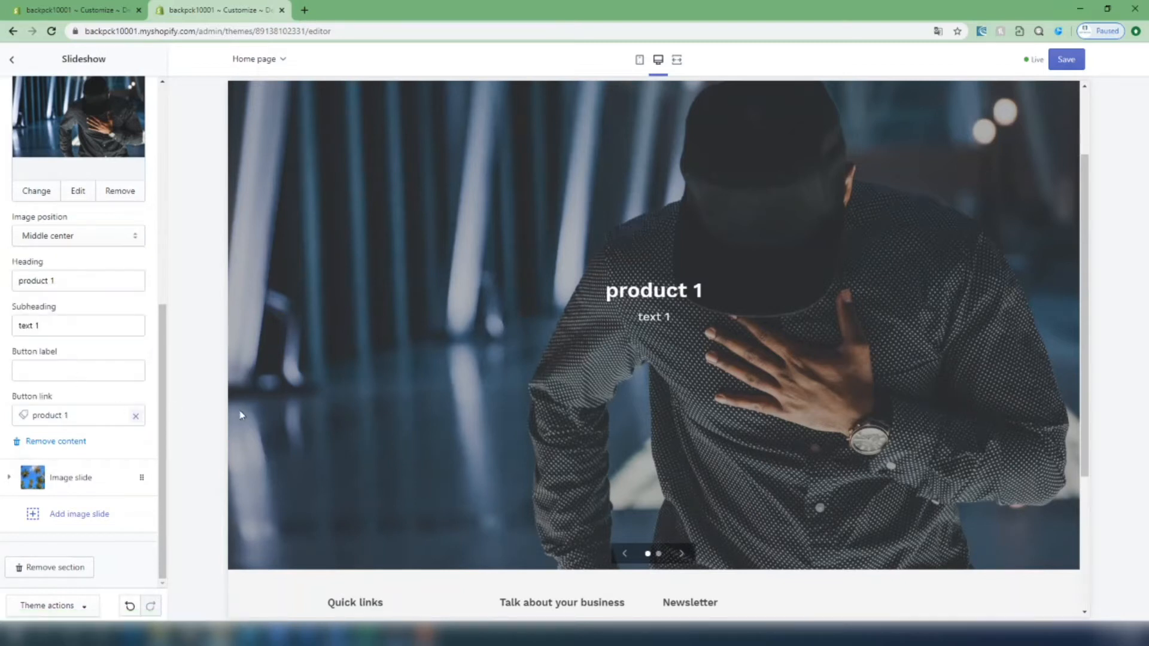
{"action": "left_click", "coordinate": [48, 371]}
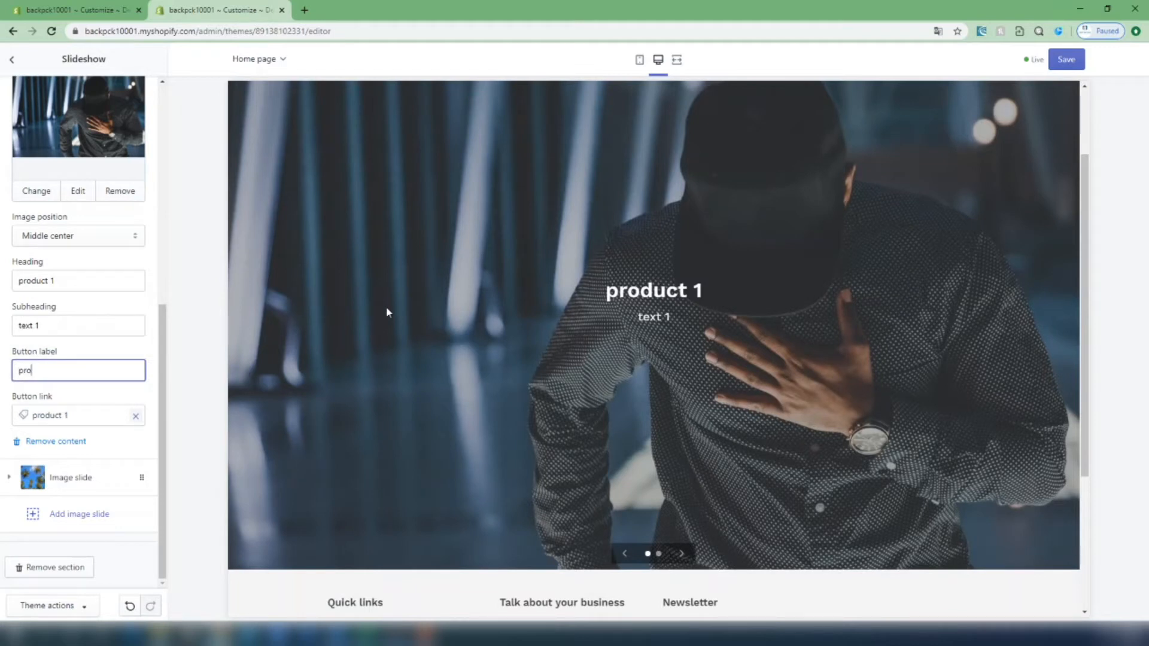
{"action": "type", "text": "product 1"}
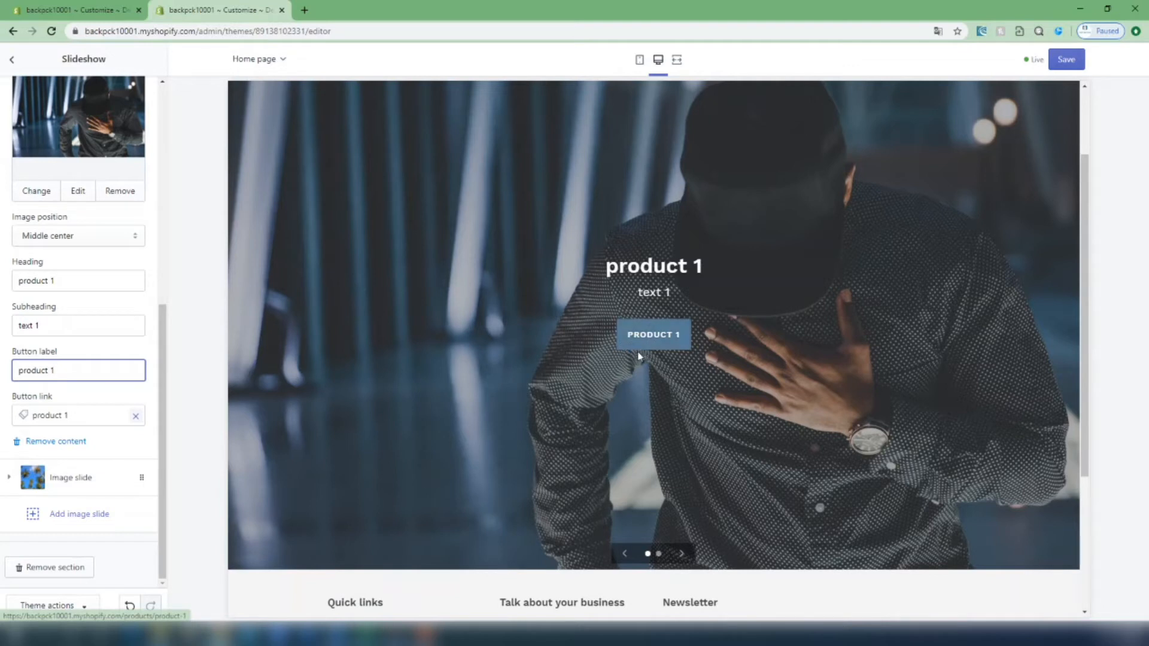
{"action": "left_click", "coordinate": [85, 393]}
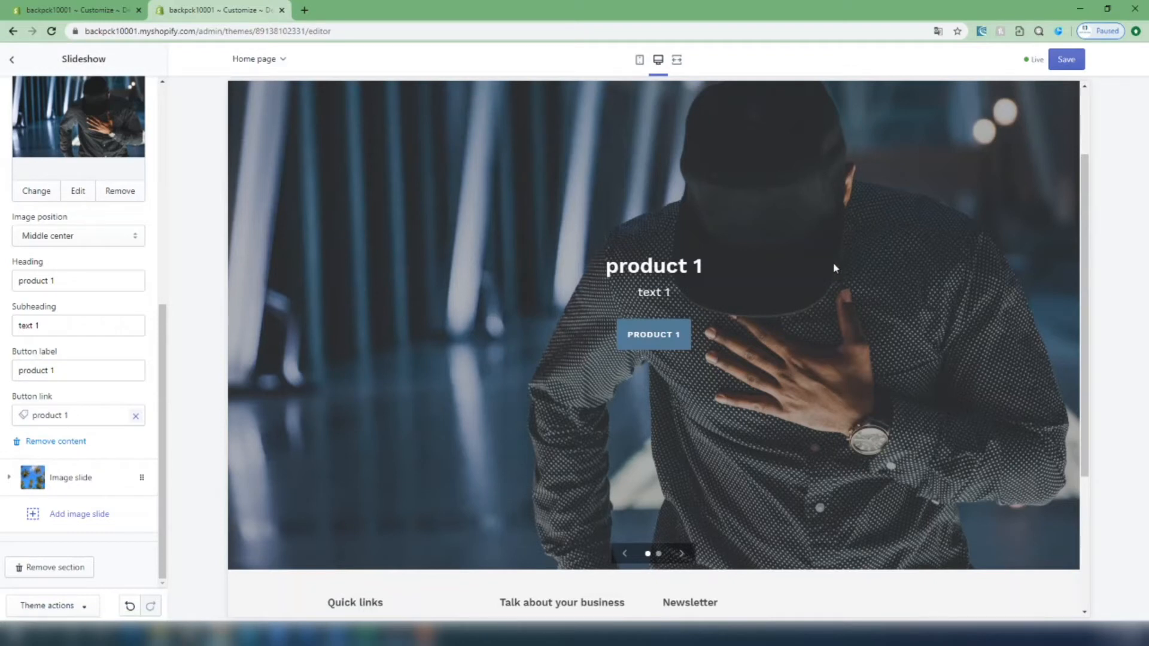
- Leave the slideshow settings, preview the Featured collection section type and add it to the home page
{"action": "scroll", "coordinate": [80, 404], "scroll_direction": "up", "scroll_amount": 5}
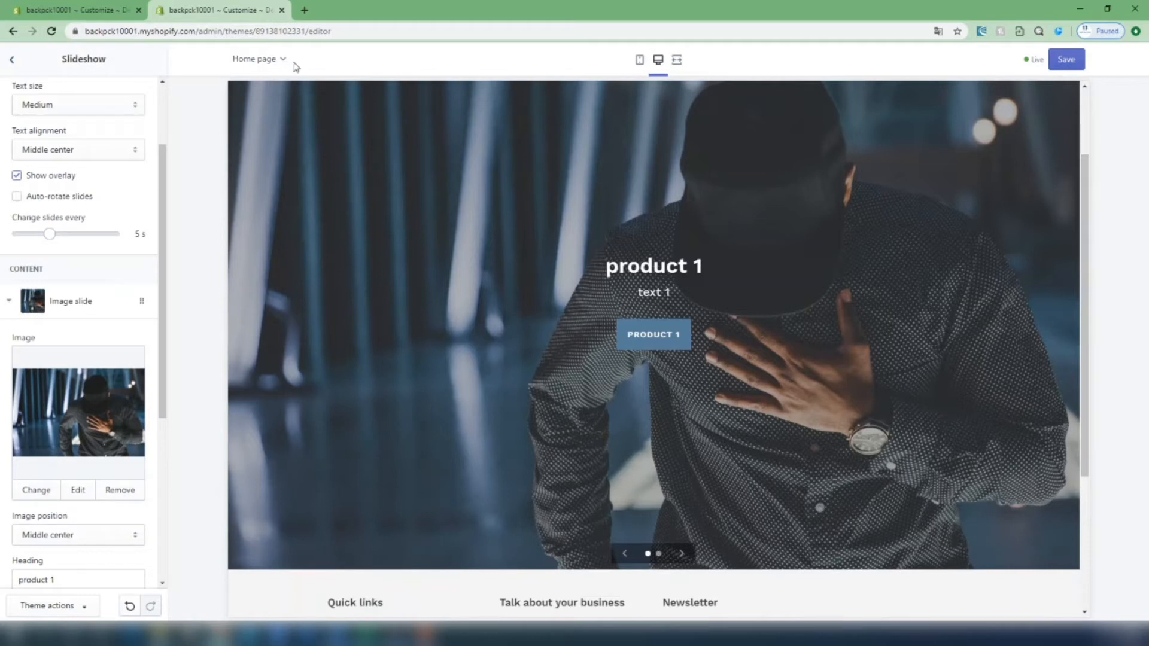
{"action": "left_click", "coordinate": [12, 59]}
{"action": "scroll", "coordinate": [565, 423], "scroll_direction": "down", "scroll_amount": 3}
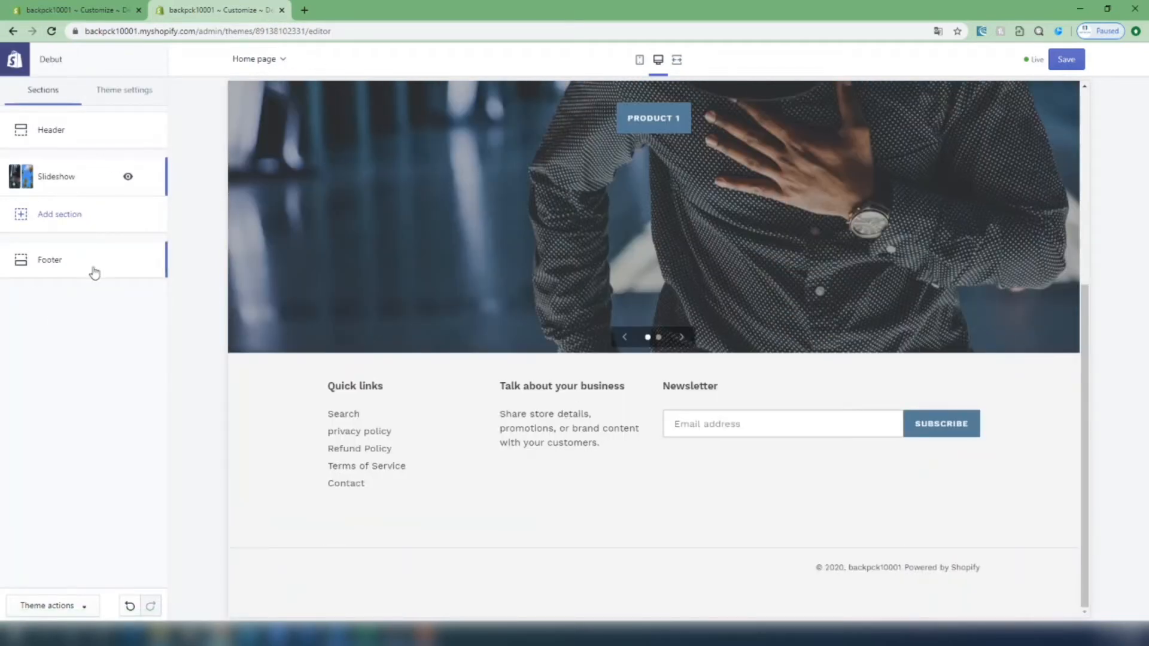
{"action": "left_click", "coordinate": [57, 214]}
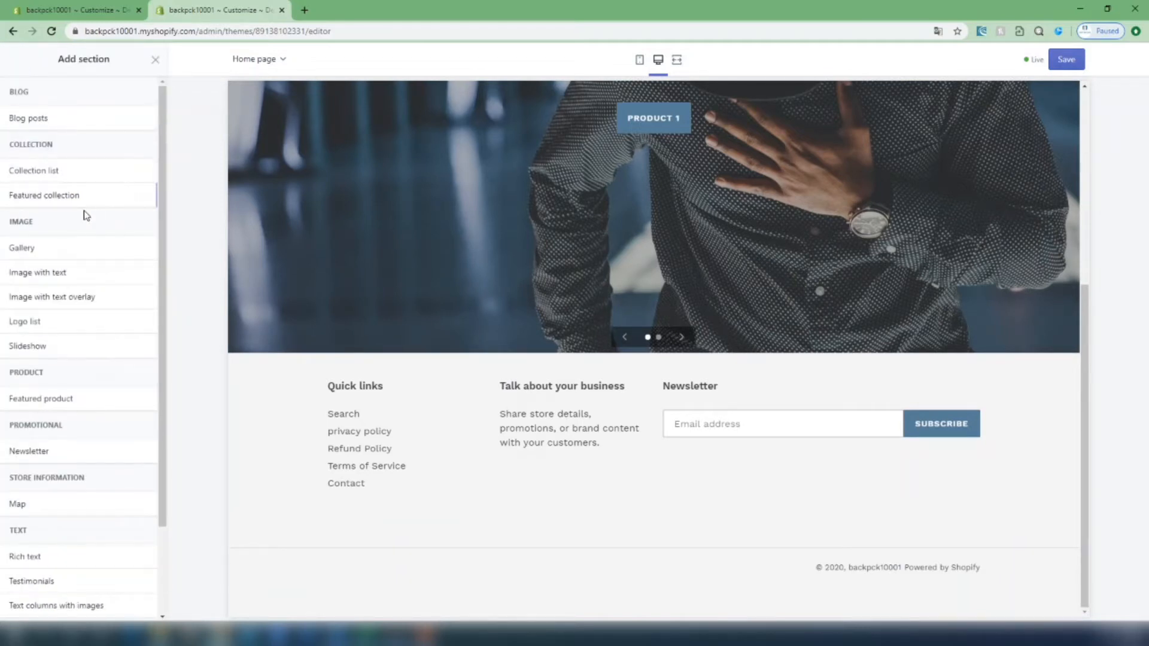
{"action": "mouse_move", "coordinate": [61, 203]}
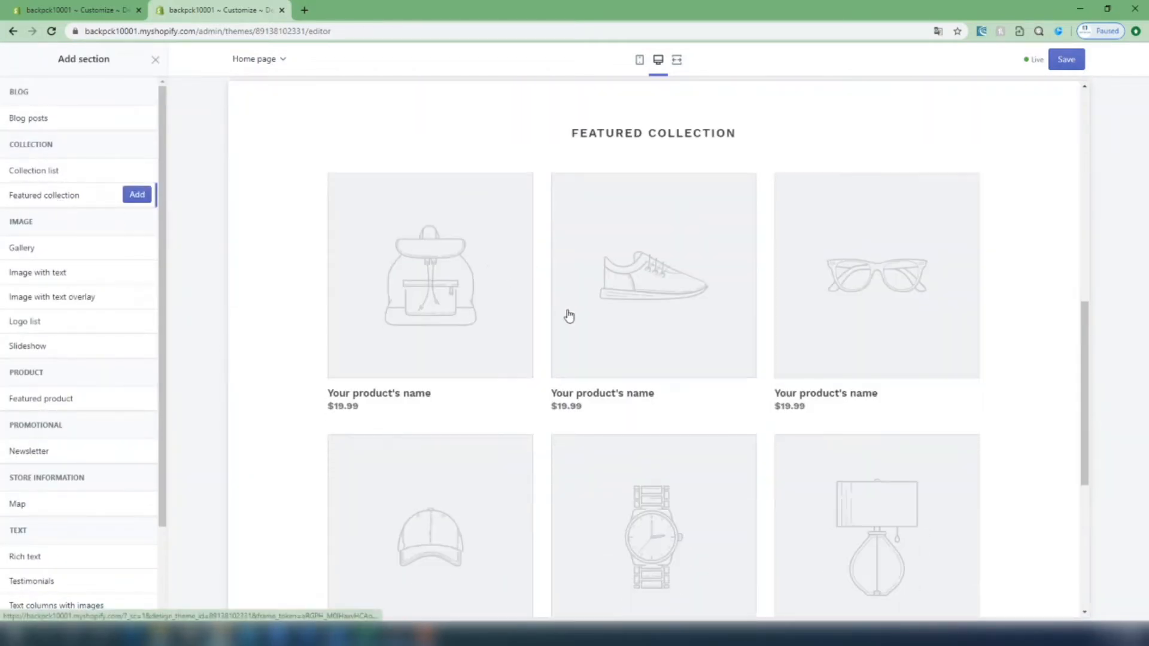
{"action": "scroll", "coordinate": [598, 314], "scroll_direction": "up", "scroll_amount": 3}
{"action": "scroll", "coordinate": [682, 293], "scroll_direction": "down", "scroll_amount": 5}
{"action": "scroll", "coordinate": [688, 269], "scroll_direction": "down", "scroll_amount": 4}
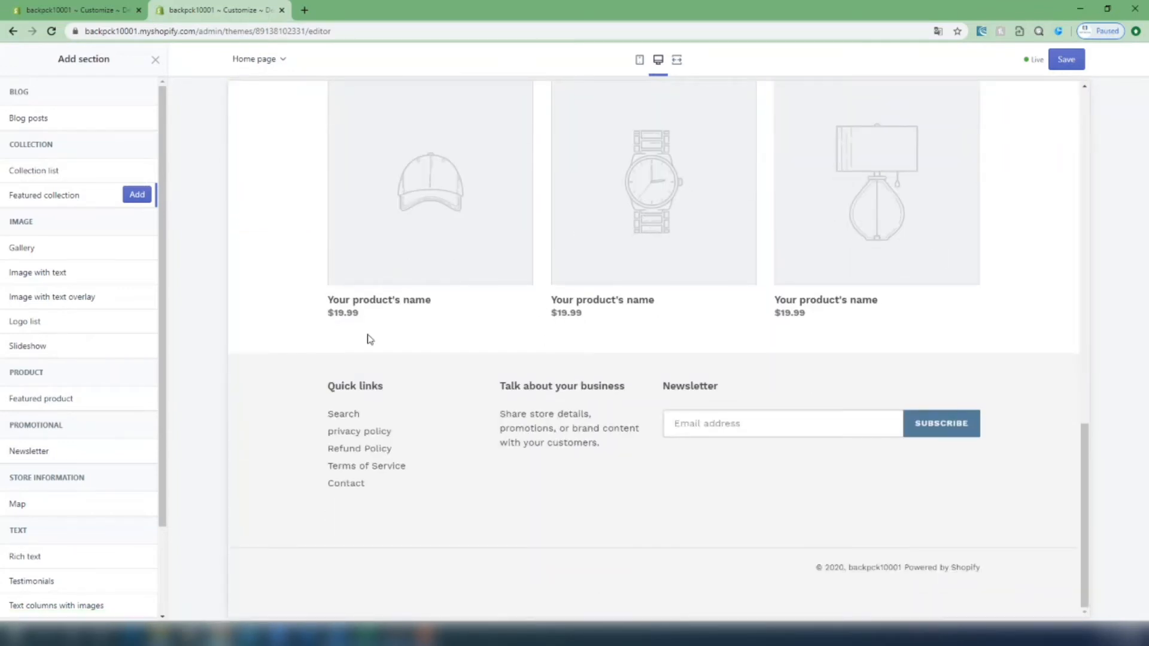
{"action": "scroll", "coordinate": [367, 335], "scroll_direction": "up", "scroll_amount": 3}
{"action": "left_click", "coordinate": [137, 196]}
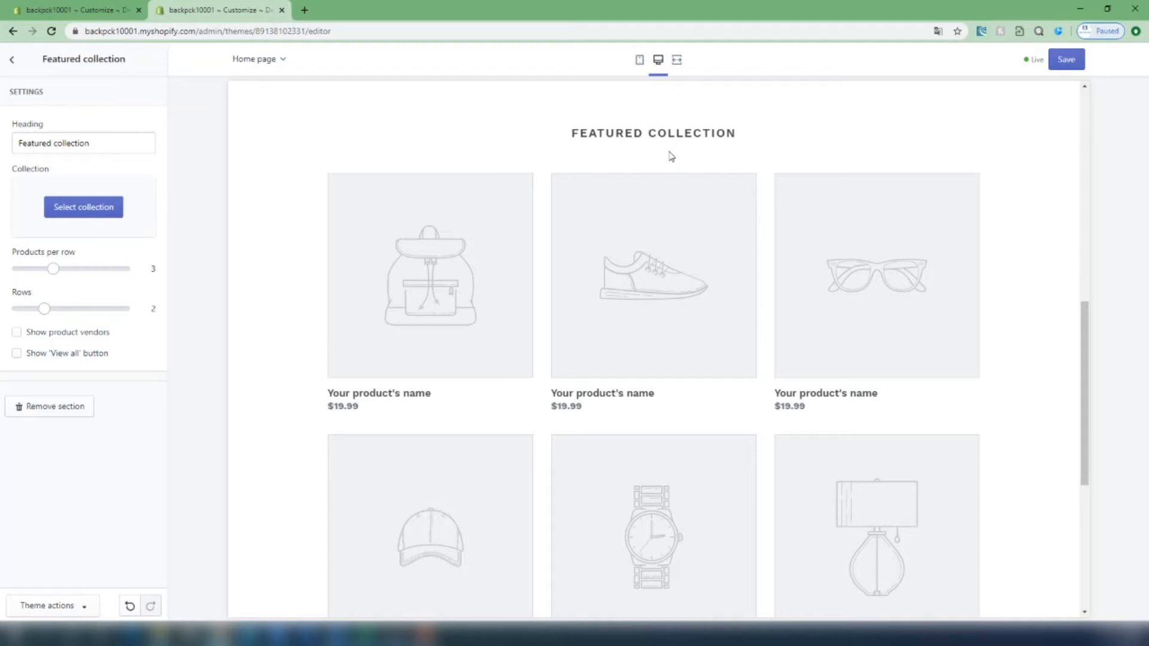
{"action": "scroll", "coordinate": [585, 239], "scroll_direction": "down", "scroll_amount": 2}
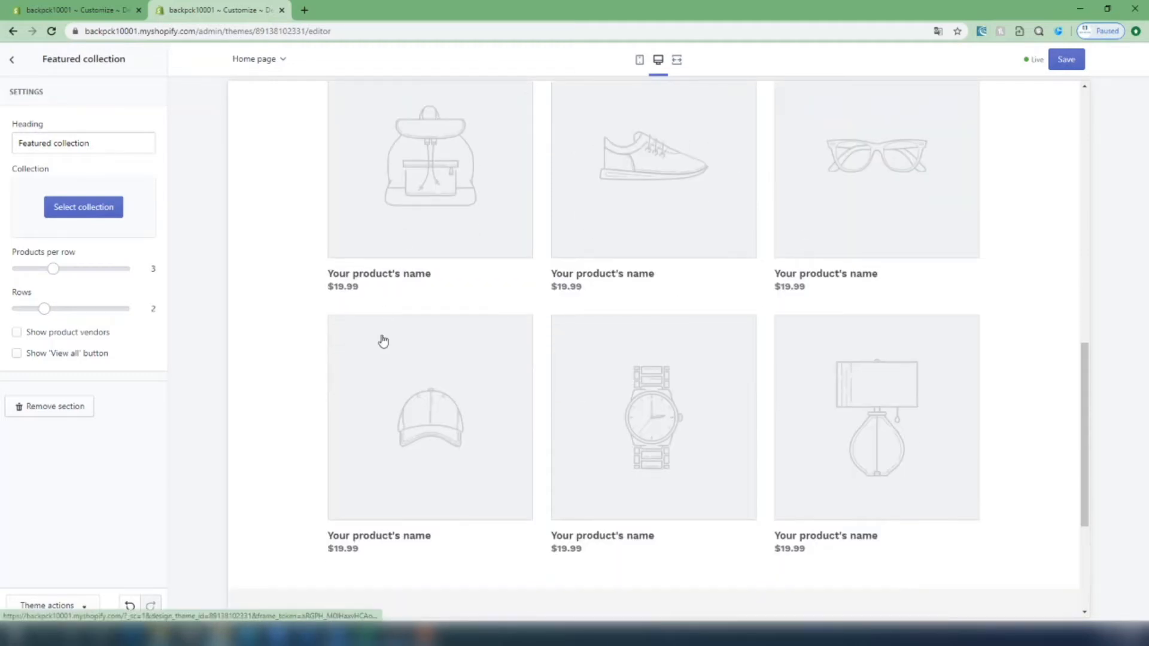
{"action": "scroll", "coordinate": [685, 422], "scroll_direction": "up", "scroll_amount": 1}
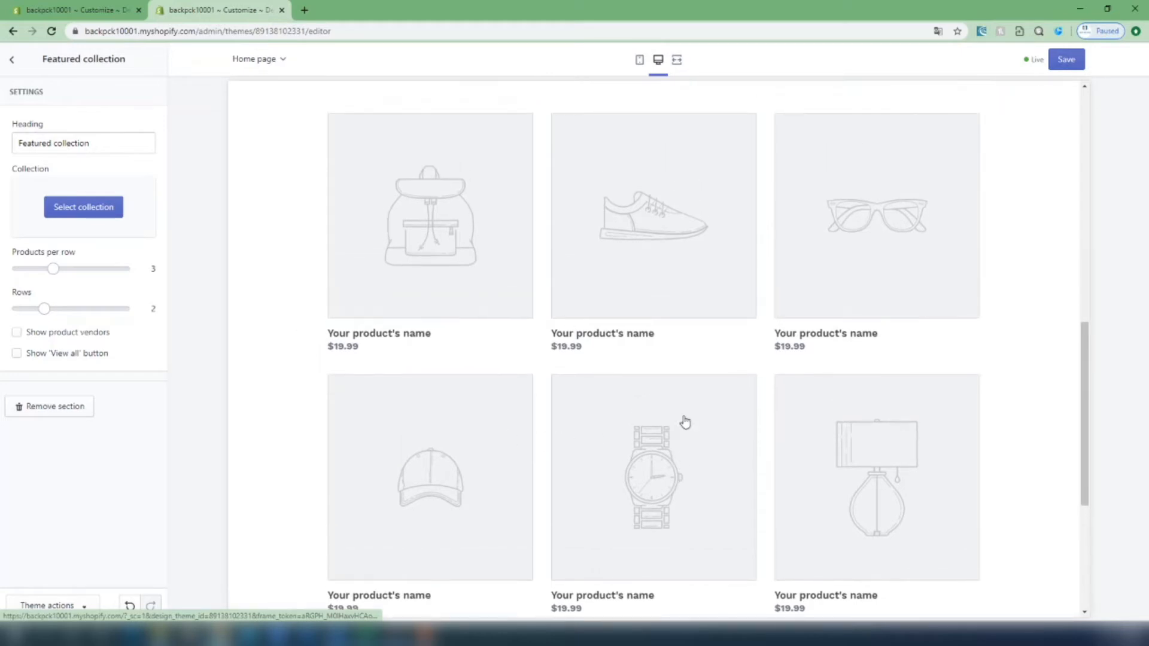
- Set the featured collection section to 4 products per row and 1 row, and review it below the slideshow
{"action": "scroll", "coordinate": [608, 326], "scroll_direction": "up", "scroll_amount": 2}
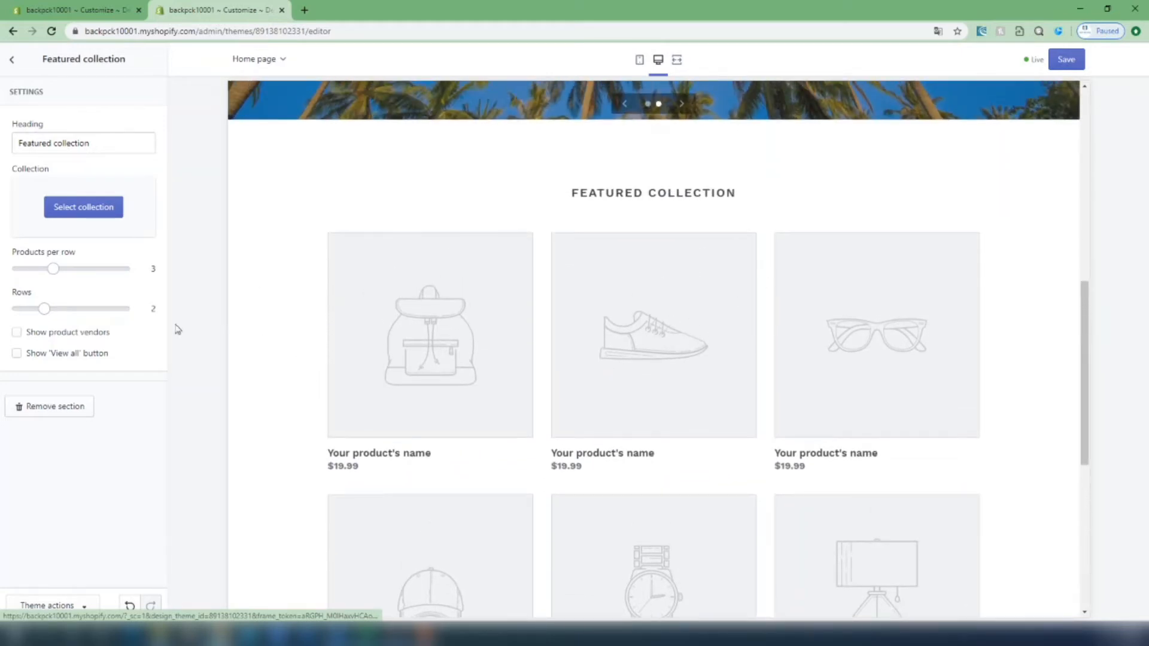
{"action": "scroll", "coordinate": [426, 278], "scroll_direction": "down", "scroll_amount": 1}
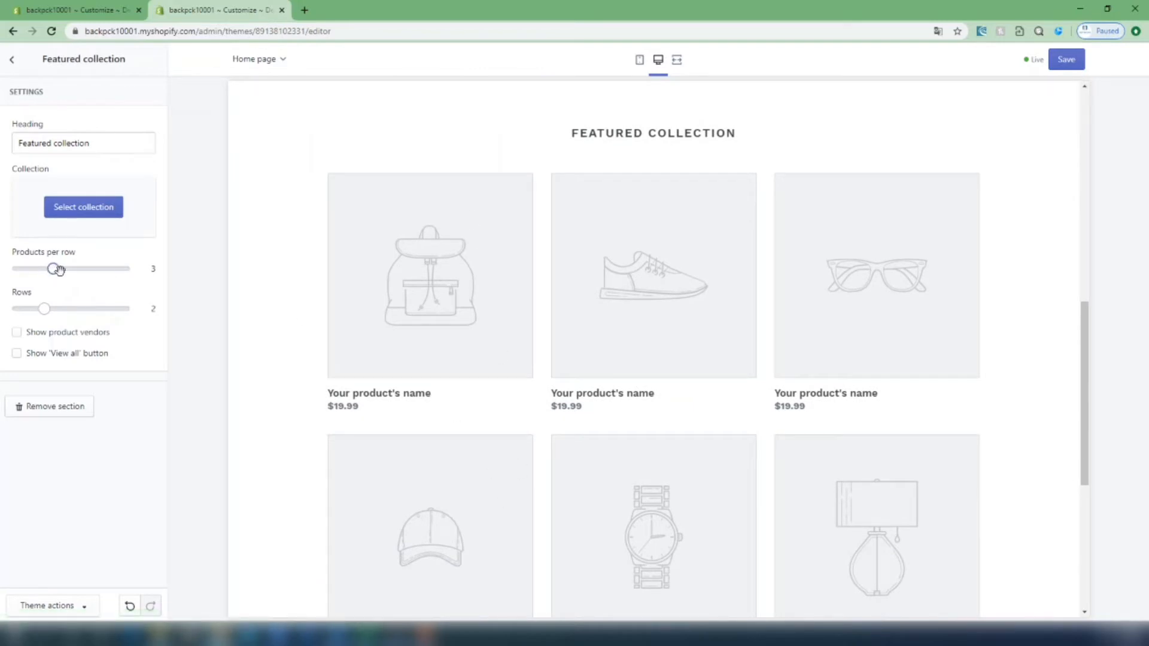
{"action": "left_click_drag", "start_coordinate": [55, 269], "coordinate": [88, 269]}
{"action": "left_click_drag", "start_coordinate": [44, 309], "coordinate": [20, 310]}
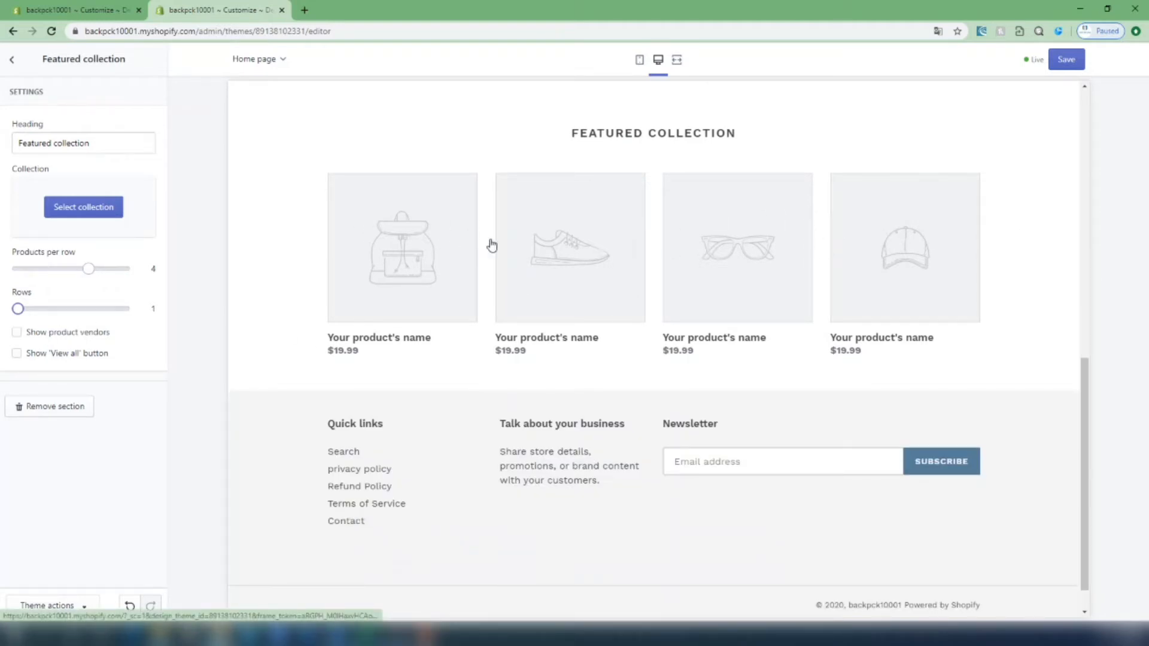
{"action": "scroll", "coordinate": [690, 346], "scroll_direction": "up", "scroll_amount": 3}
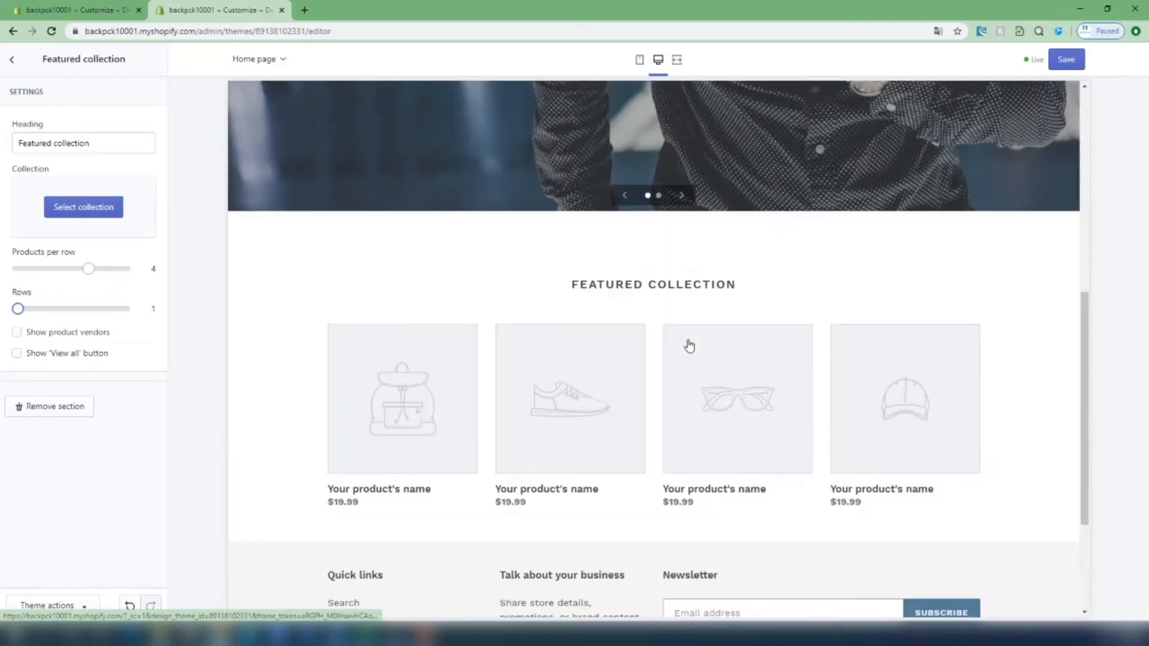
{"action": "scroll", "coordinate": [689, 346], "scroll_direction": "up", "scroll_amount": 2}
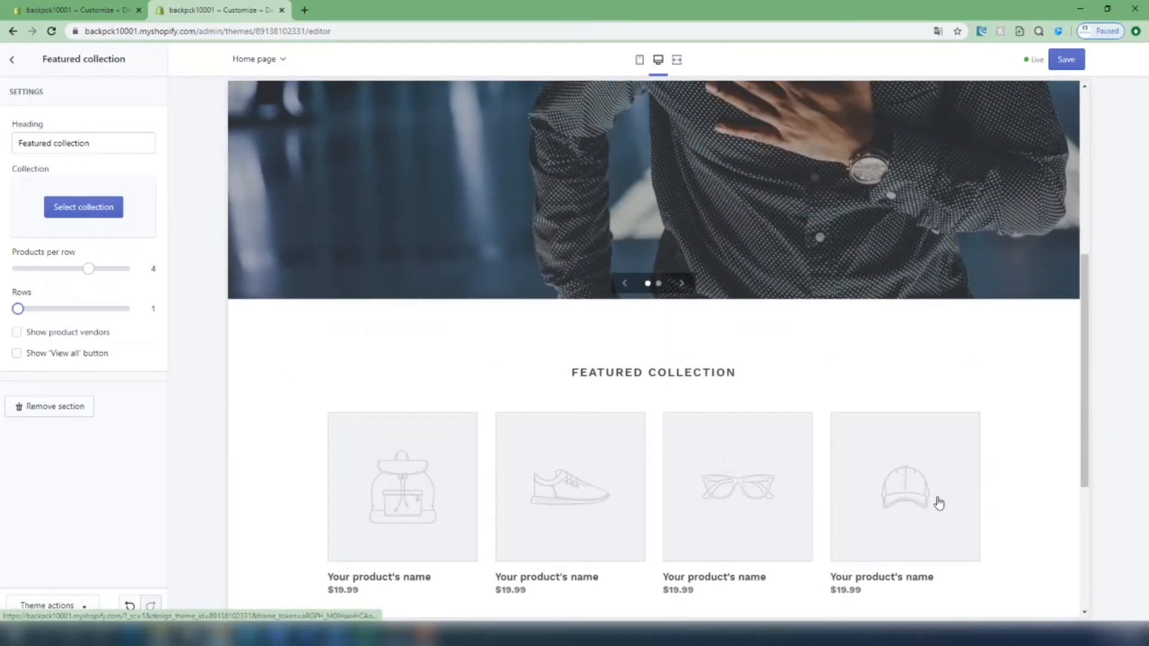
{"action": "scroll", "coordinate": [938, 503], "scroll_direction": "down", "scroll_amount": 5}
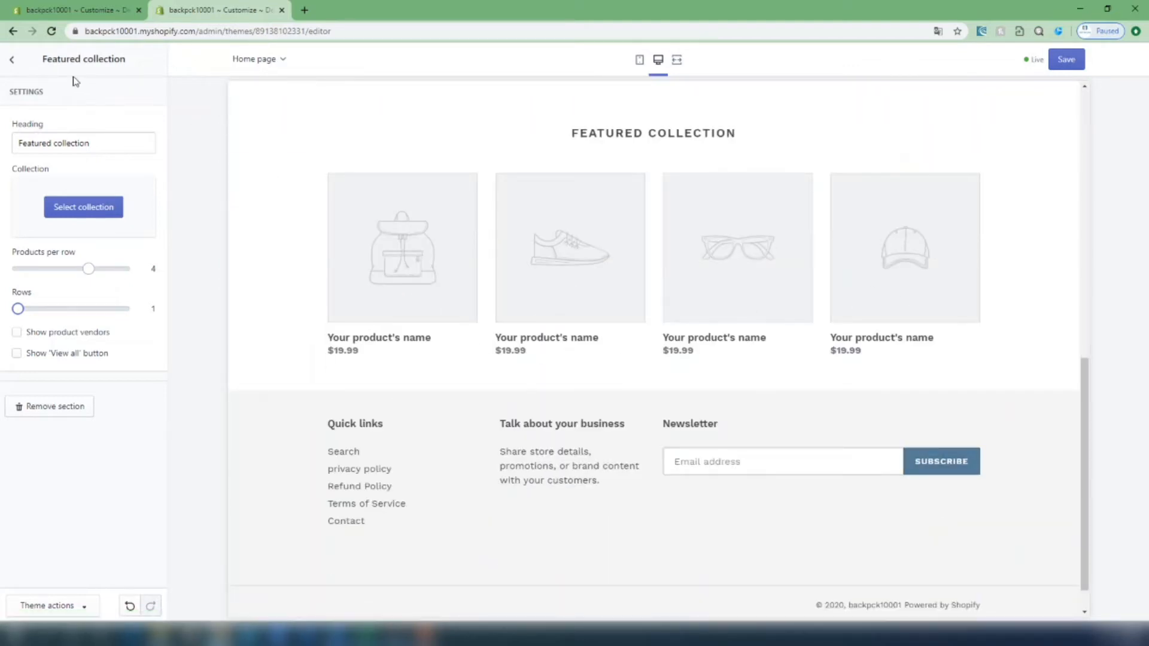
- Leave the section settings, preview the Featured product section type, and add a second Featured collection section to the home page
{"action": "left_click", "coordinate": [14, 61]}
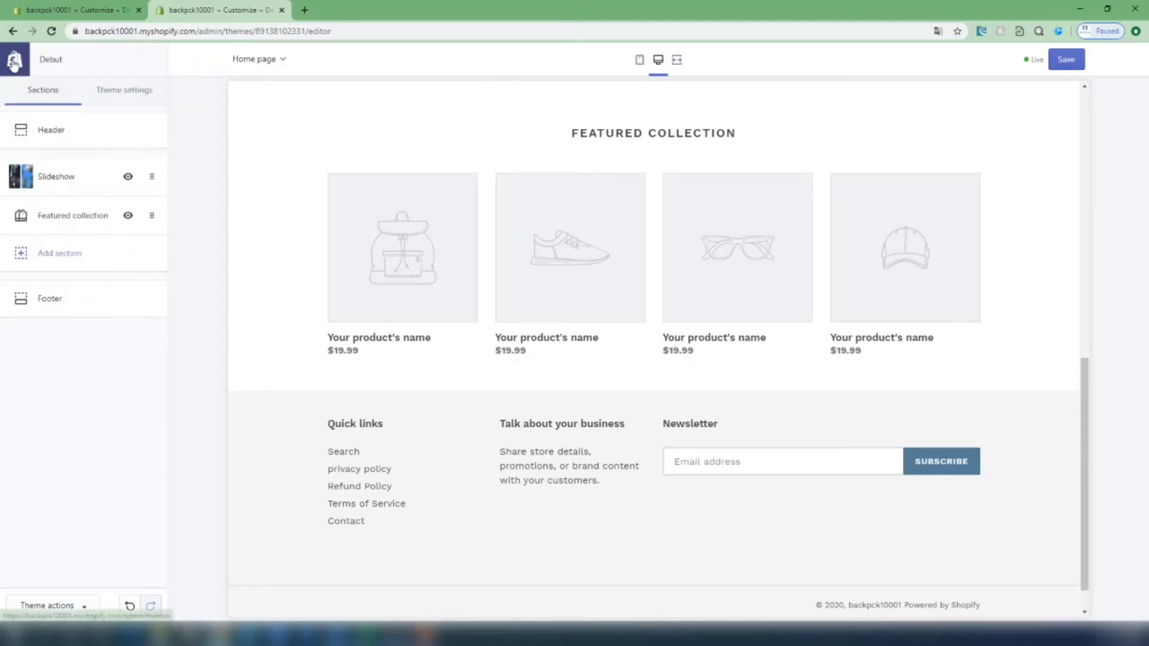
{"action": "left_click", "coordinate": [37, 252]}
{"action": "scroll", "coordinate": [42, 302], "scroll_direction": "down", "scroll_amount": 1}
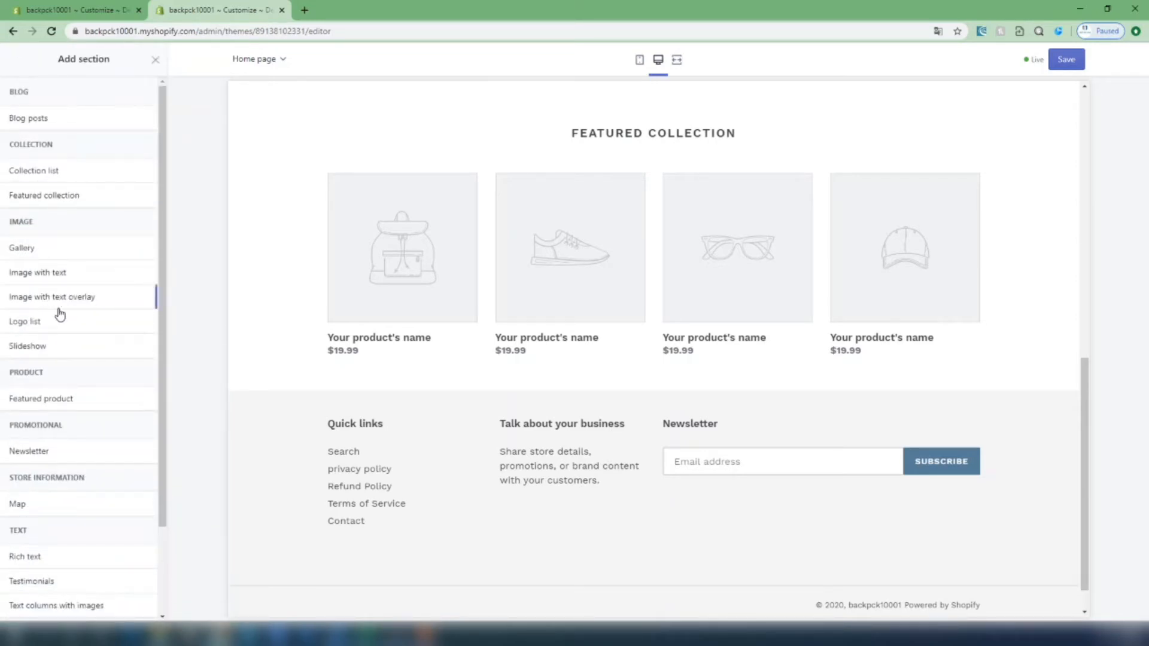
{"action": "scroll", "coordinate": [59, 383], "scroll_direction": "down", "scroll_amount": 2}
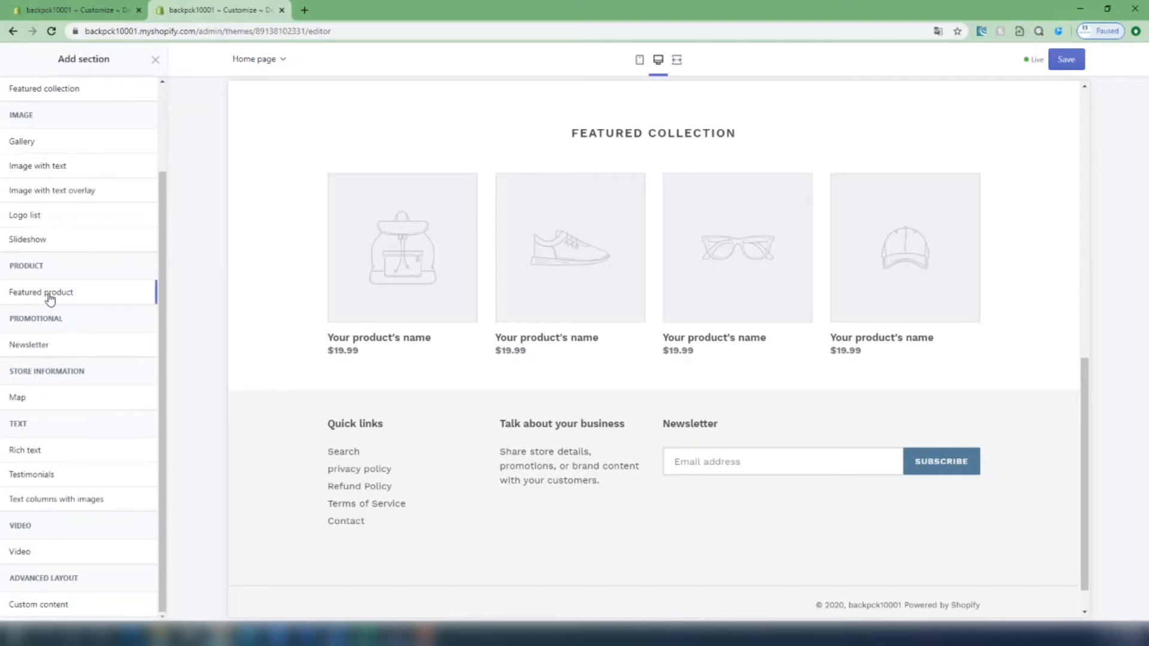
{"action": "mouse_move", "coordinate": [49, 299]}
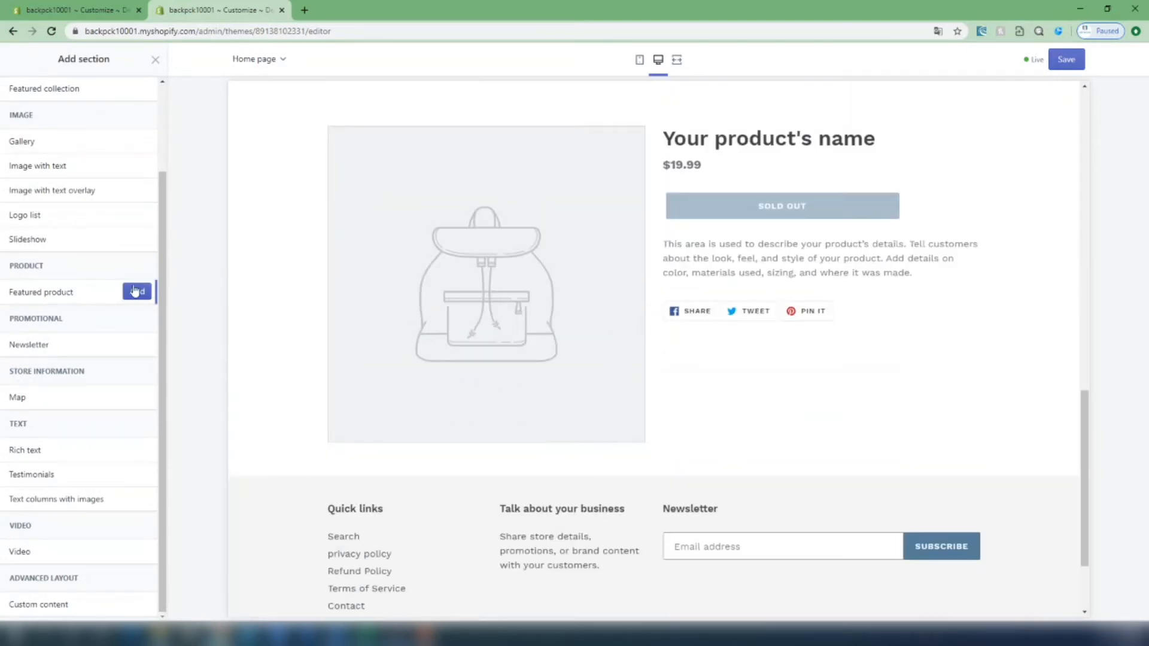
{"action": "scroll", "coordinate": [59, 341], "scroll_direction": "up", "scroll_amount": 2}
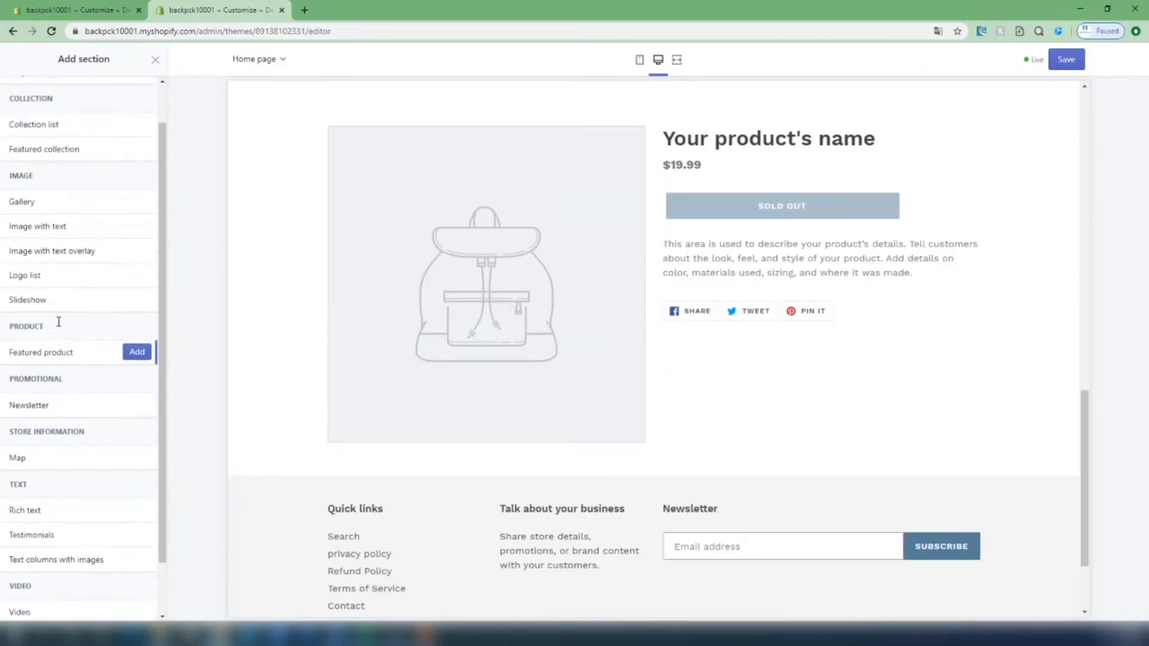
{"action": "mouse_move", "coordinate": [55, 203]}
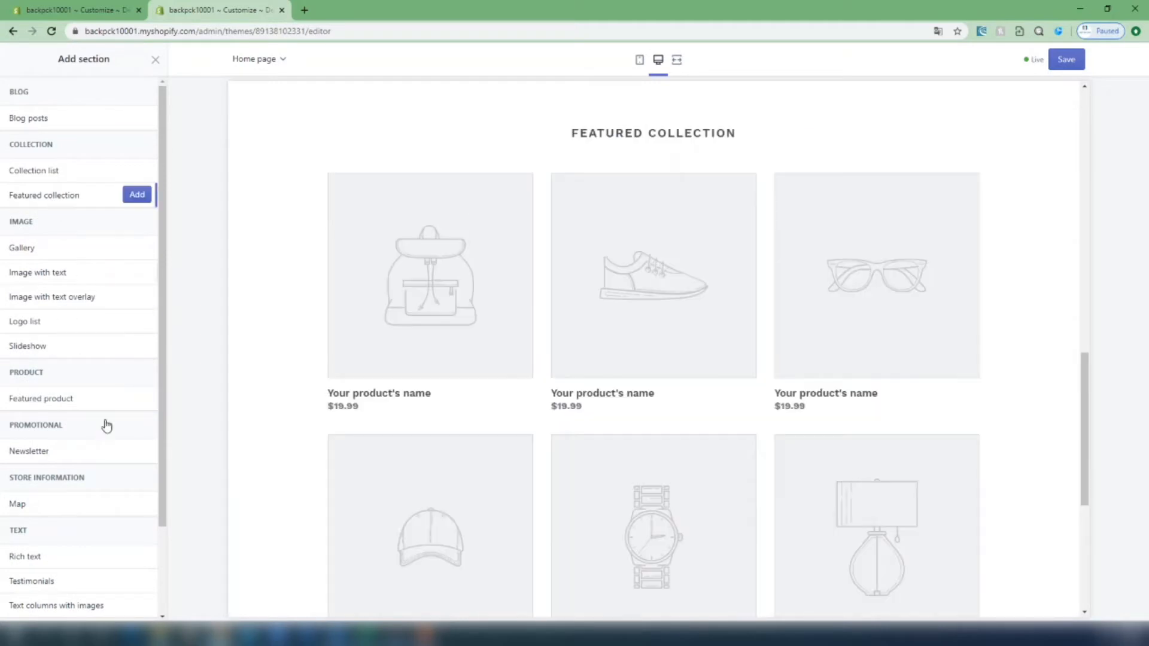
{"action": "left_click", "coordinate": [135, 195]}
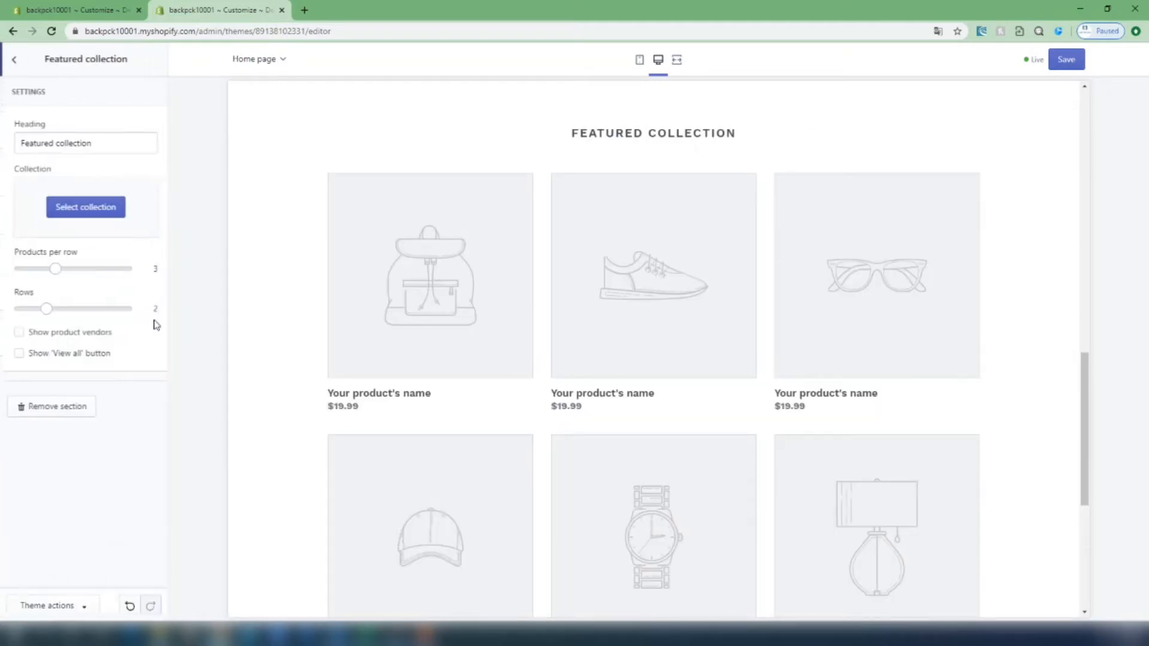
- Set the second featured collection section to 1 row and 4 products per row, and review the whole page
{"action": "left_click_drag", "start_coordinate": [35, 307], "coordinate": [16, 305]}
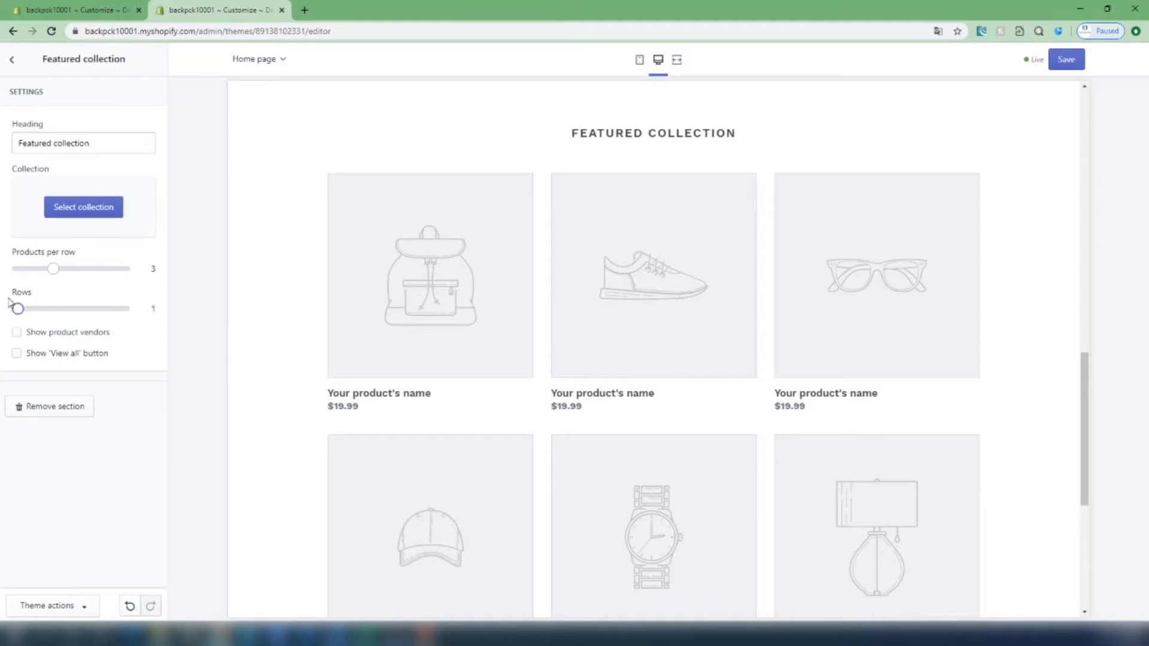
{"action": "left_click_drag", "start_coordinate": [66, 268], "coordinate": [76, 268]}
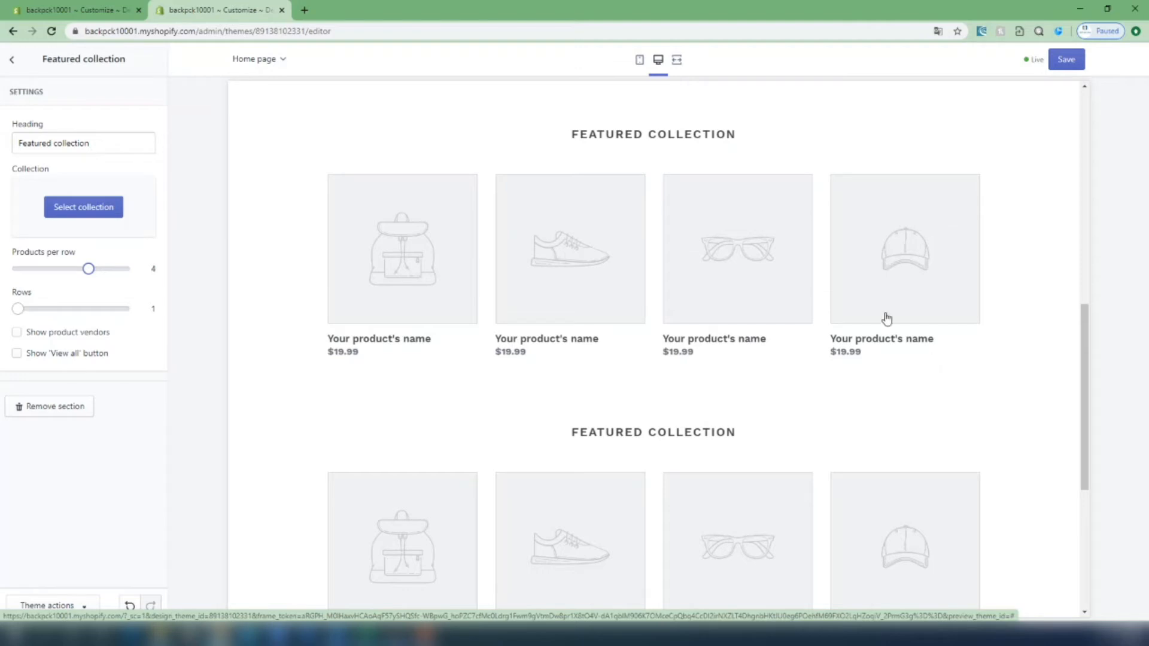
{"action": "scroll", "coordinate": [657, 495], "scroll_direction": "up", "scroll_amount": 10}
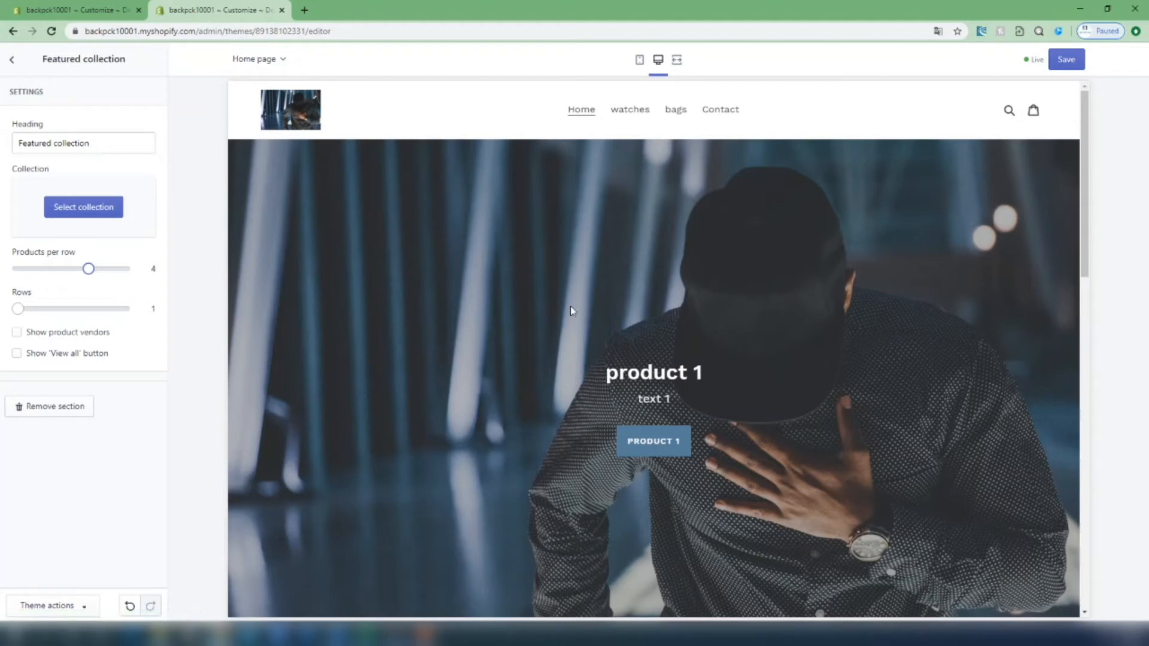
{"action": "scroll", "coordinate": [603, 481], "scroll_direction": "down", "scroll_amount": 15}
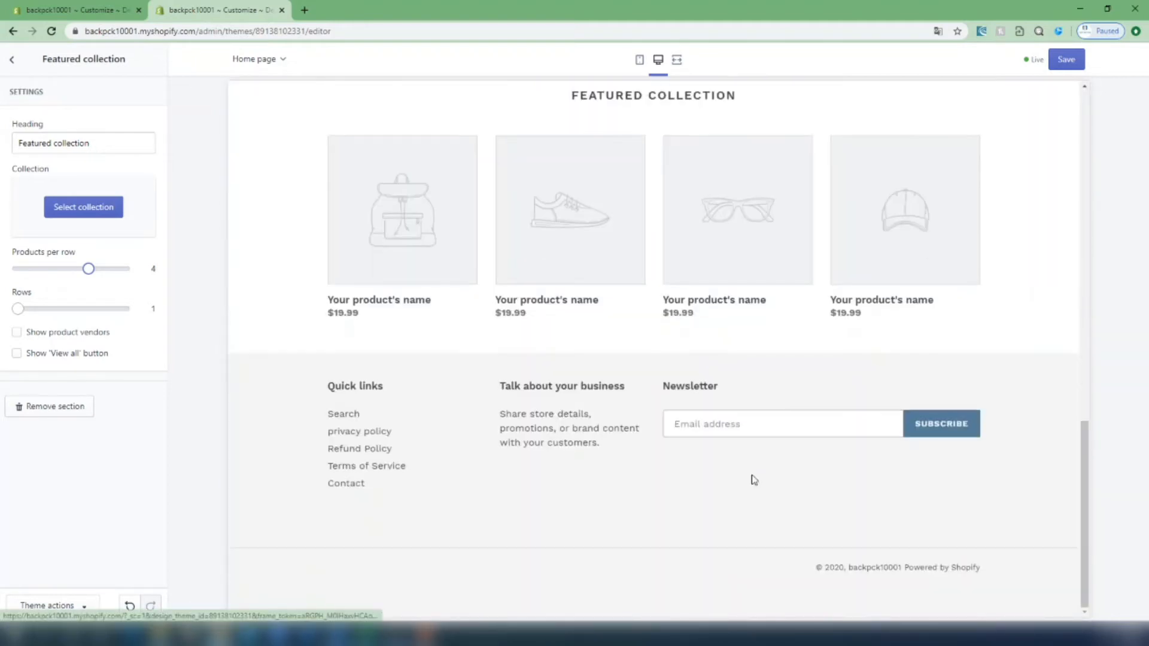
{"action": "scroll", "coordinate": [751, 471], "scroll_direction": "up", "scroll_amount": 4}
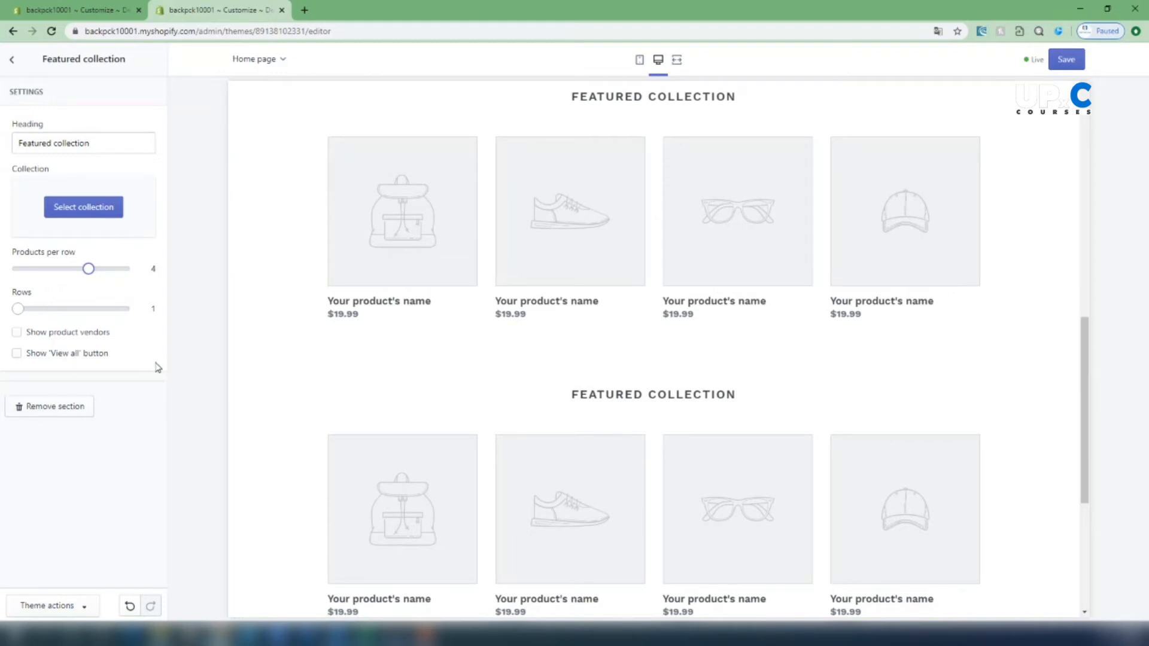
- Preview a Slideshow section below the two featured collections and examine the home page layout without adding it
{"action": "left_click", "coordinate": [12, 60]}
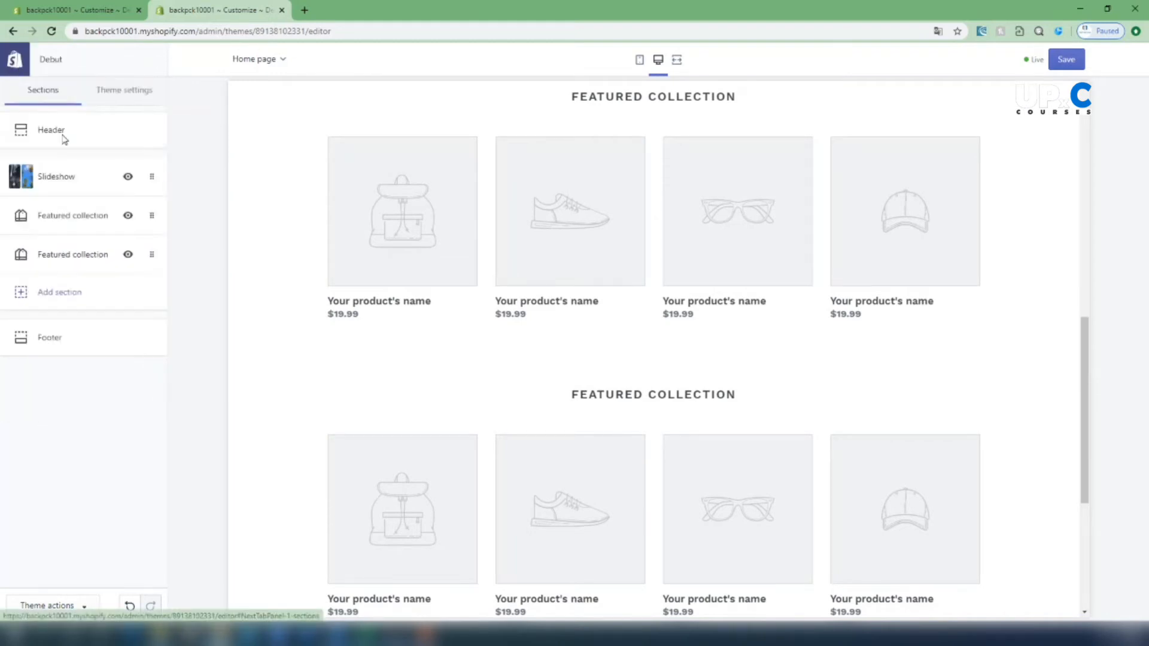
{"action": "scroll", "coordinate": [584, 475], "scroll_direction": "down", "scroll_amount": 5}
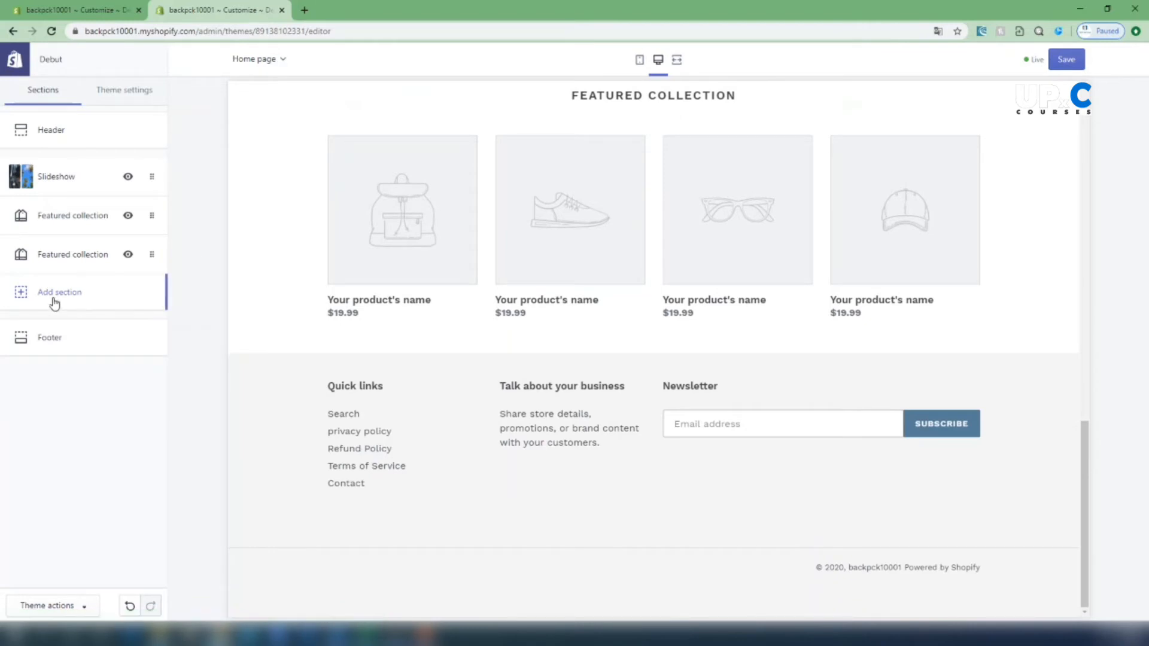
{"action": "left_click", "coordinate": [53, 295]}
{"action": "left_click", "coordinate": [38, 353]}
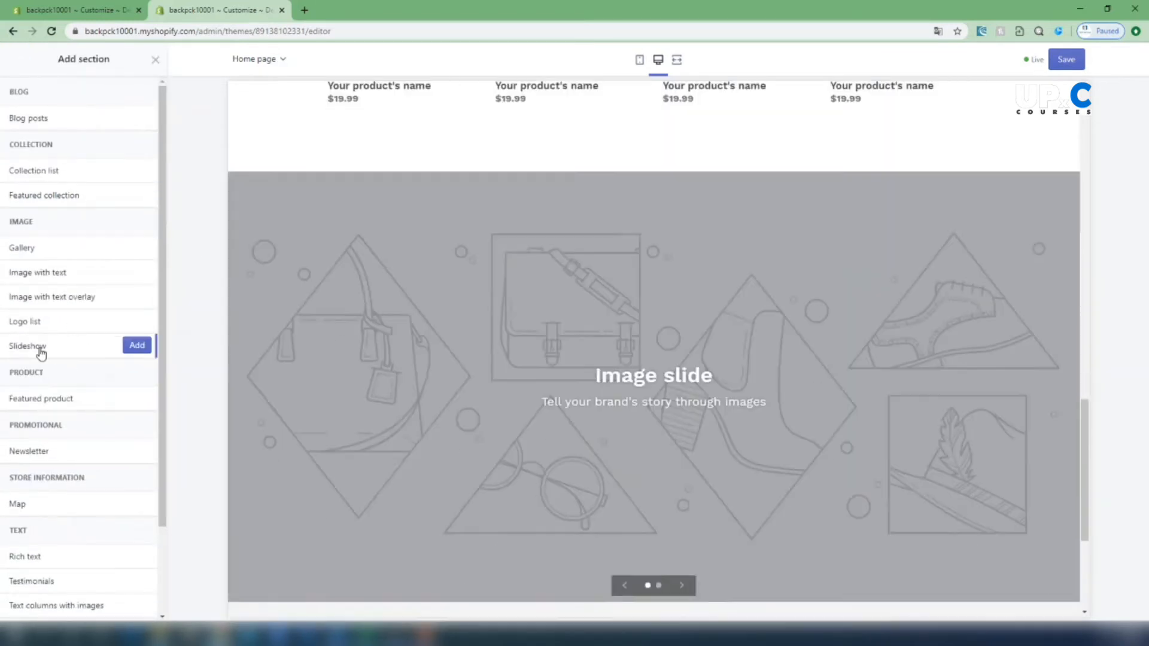
{"action": "scroll", "coordinate": [622, 367], "scroll_direction": "down", "scroll_amount": 2}
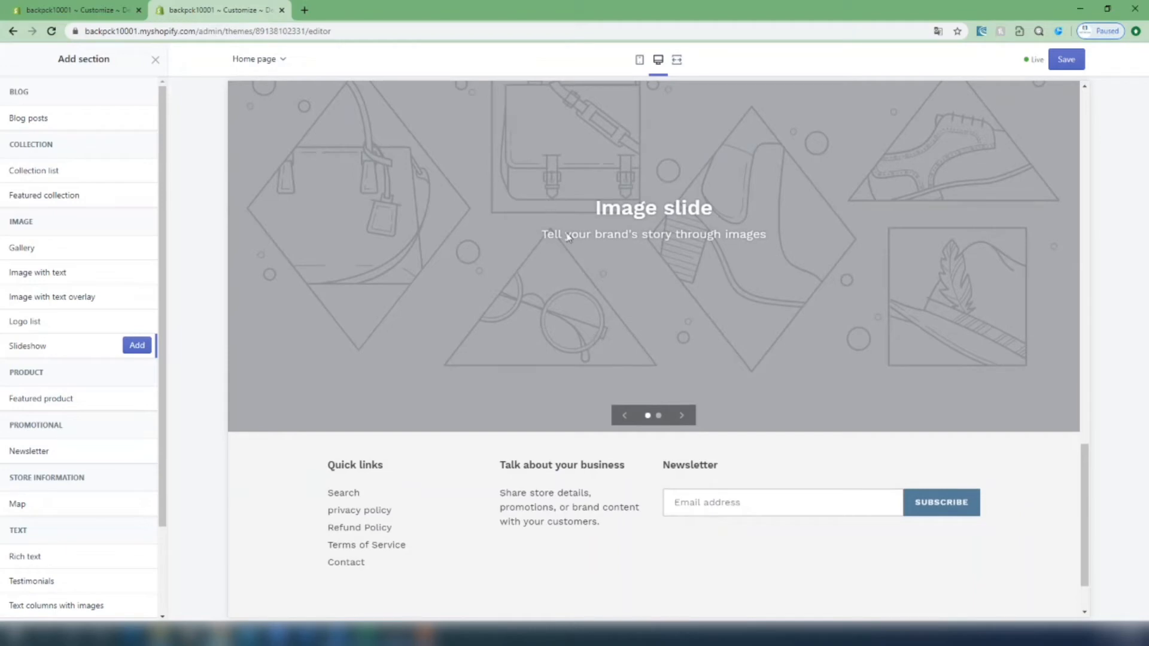
{"action": "scroll", "coordinate": [615, 335], "scroll_direction": "up", "scroll_amount": 6}
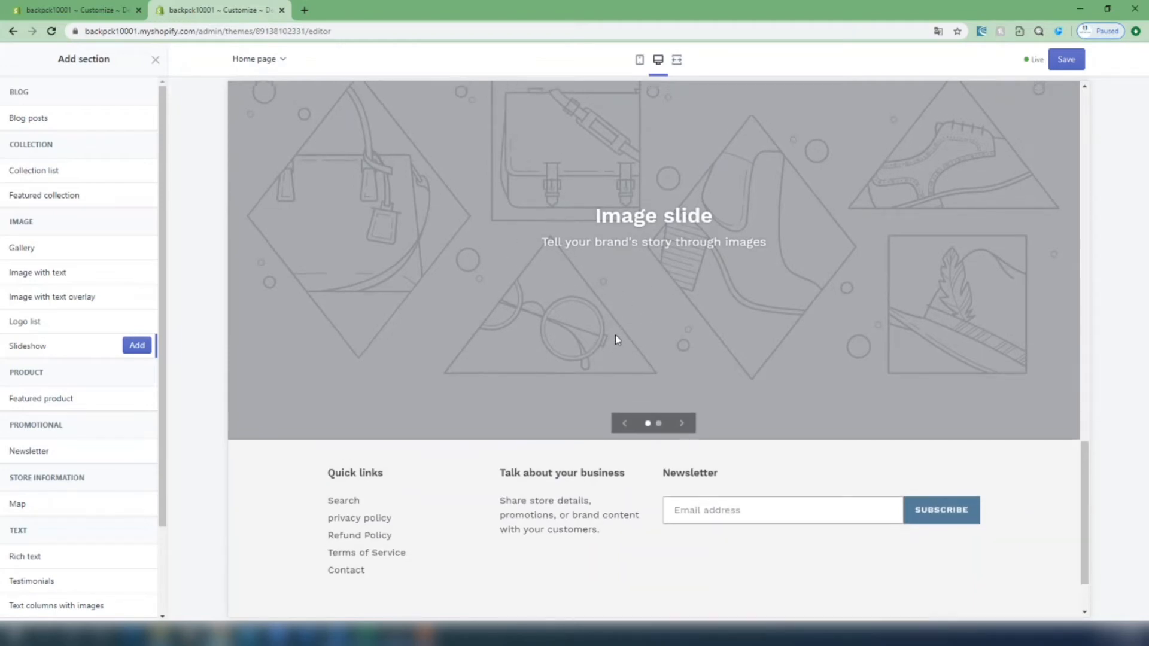
{"action": "scroll", "coordinate": [612, 342], "scroll_direction": "up", "scroll_amount": 5}
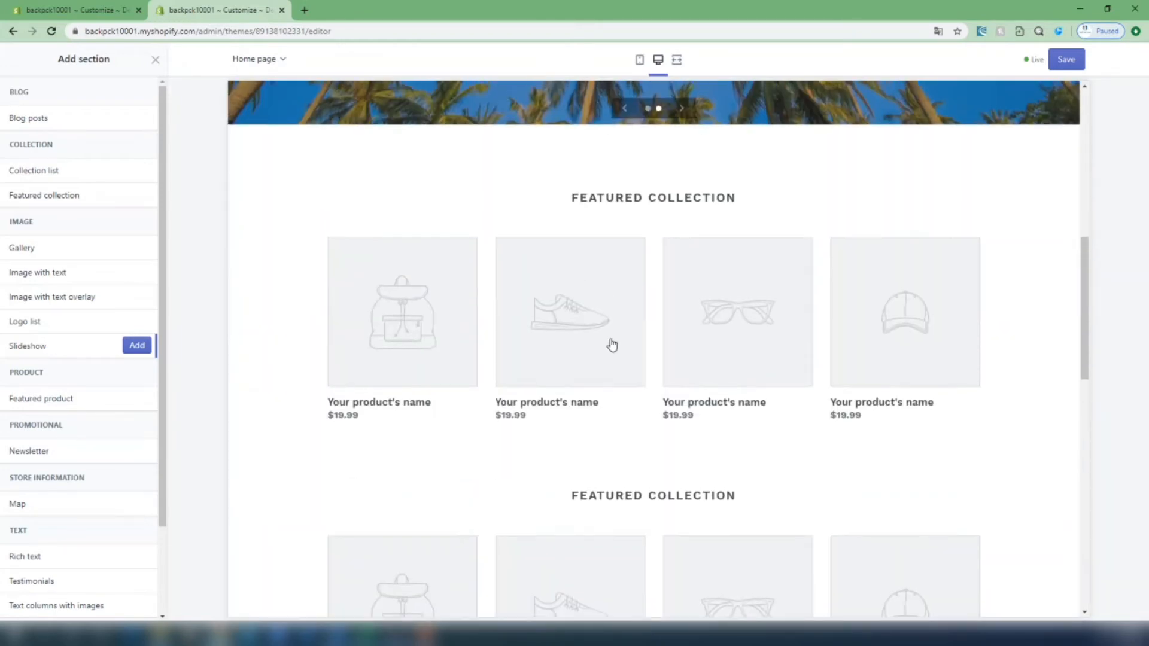
{"action": "scroll", "coordinate": [634, 215], "scroll_direction": "up", "scroll_amount": 3}
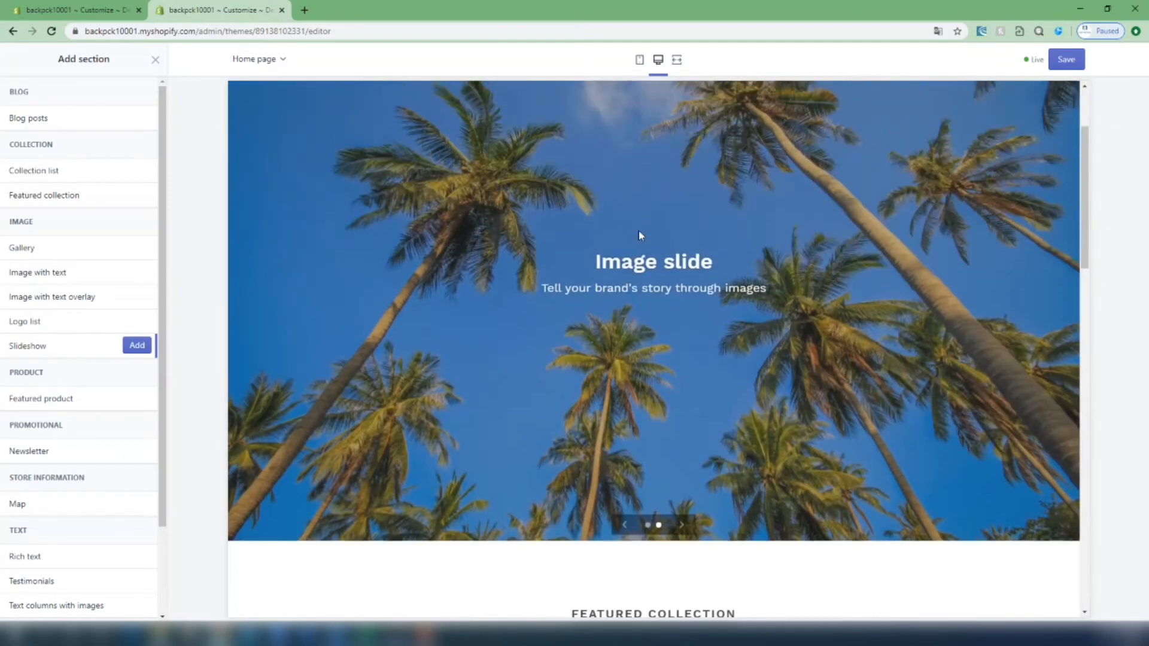
{"action": "scroll", "coordinate": [587, 313], "scroll_direction": "down", "scroll_amount": 15}
{"action": "scroll", "coordinate": [589, 322], "scroll_direction": "down", "scroll_amount": 5}
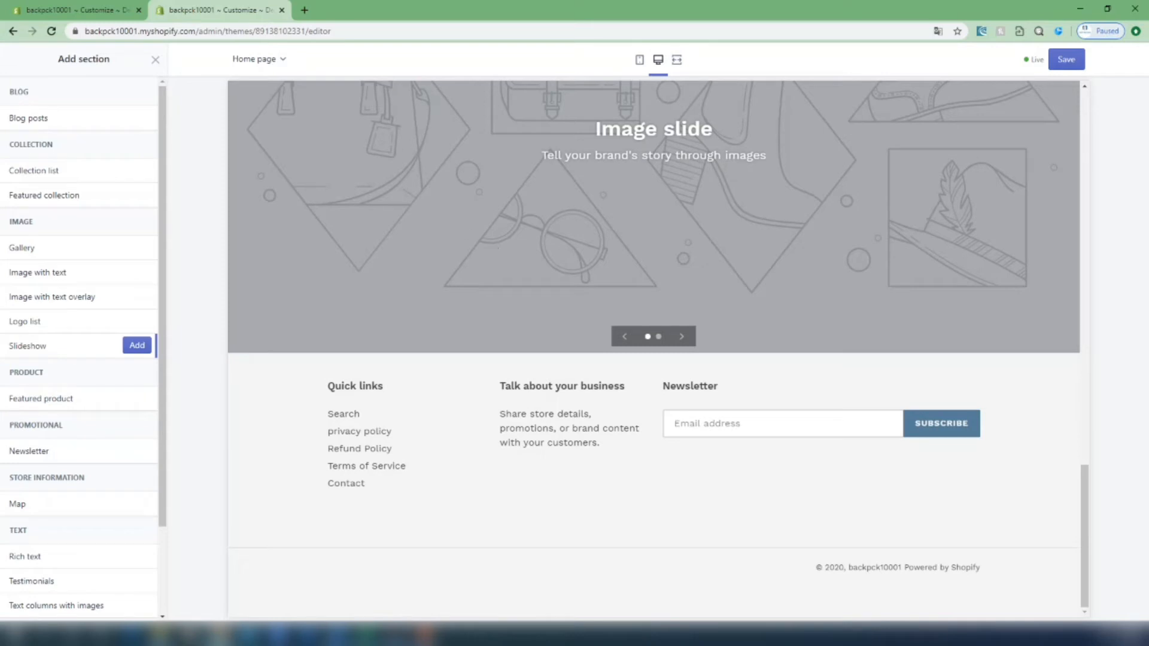
{"action": "left_click", "coordinate": [157, 62]}
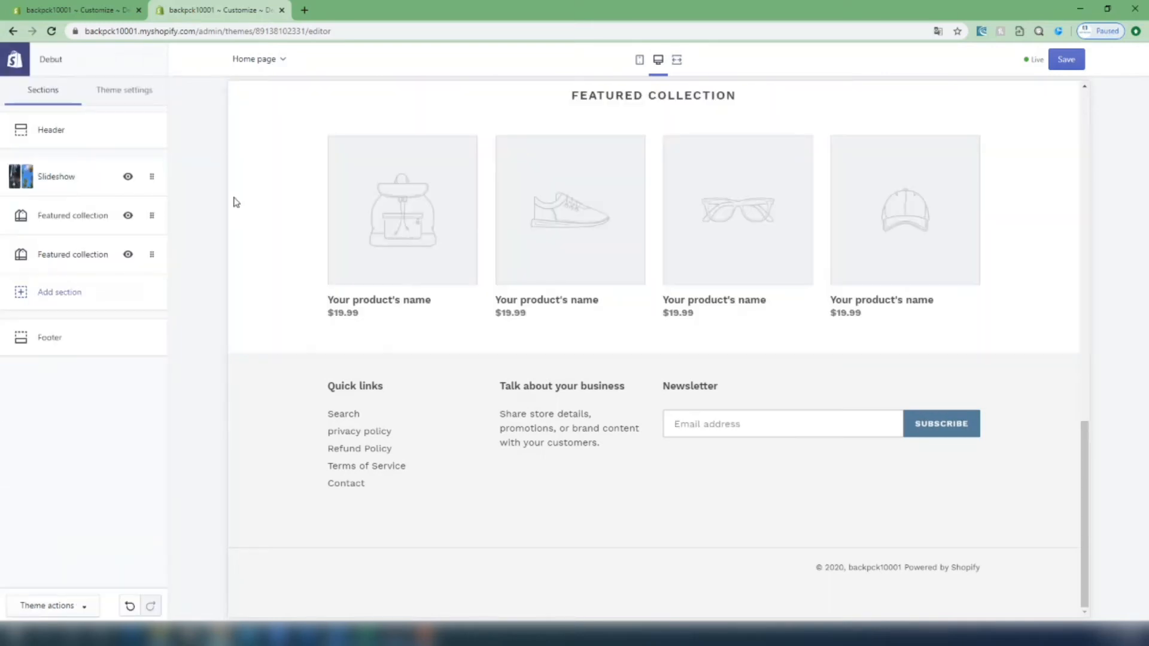
- Add a second Slideshow section below the two featured collections and return to the section list
{"action": "left_click", "coordinate": [23, 297]}
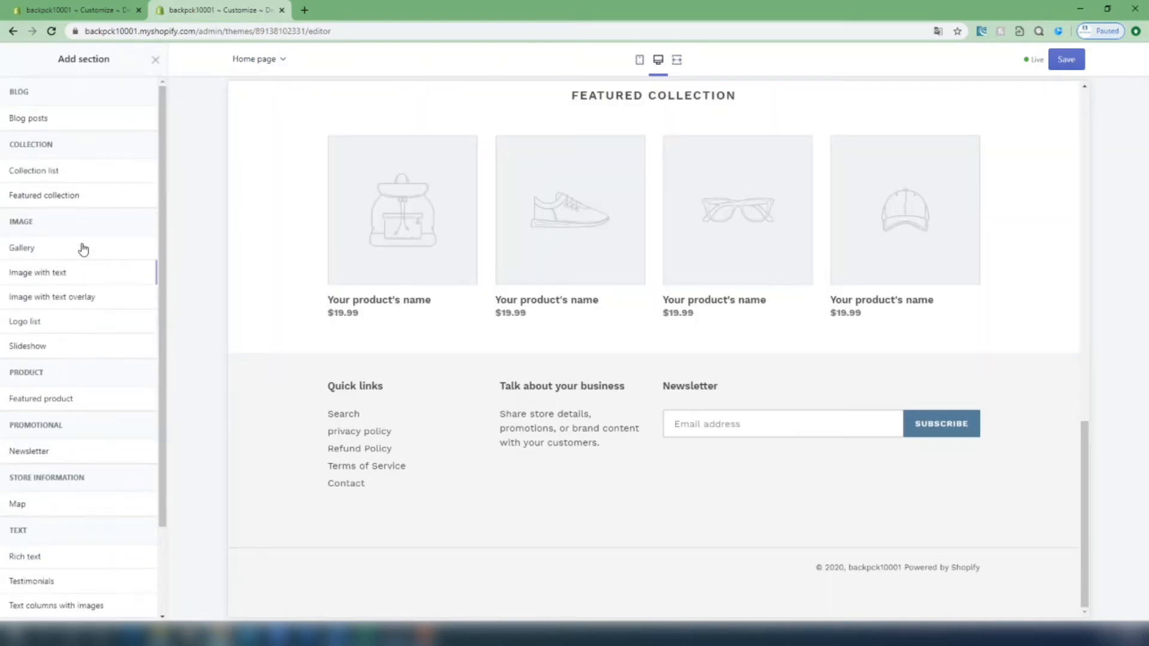
{"action": "mouse_move", "coordinate": [62, 354]}
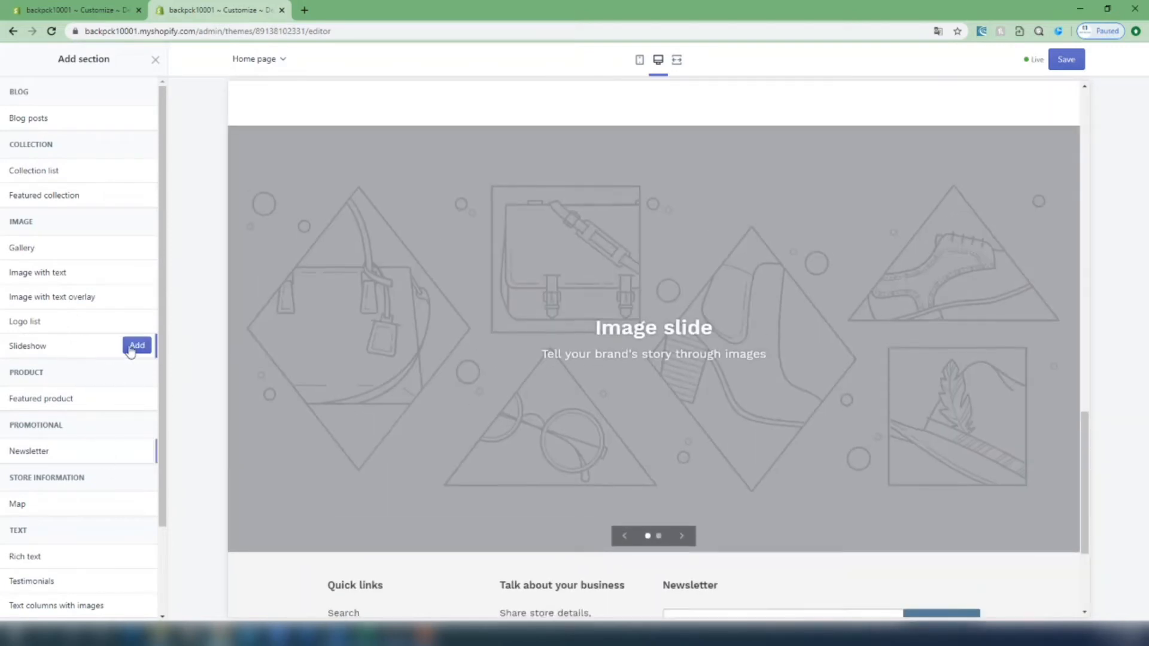
{"action": "left_click", "coordinate": [137, 345]}
{"action": "left_click", "coordinate": [7, 58]}
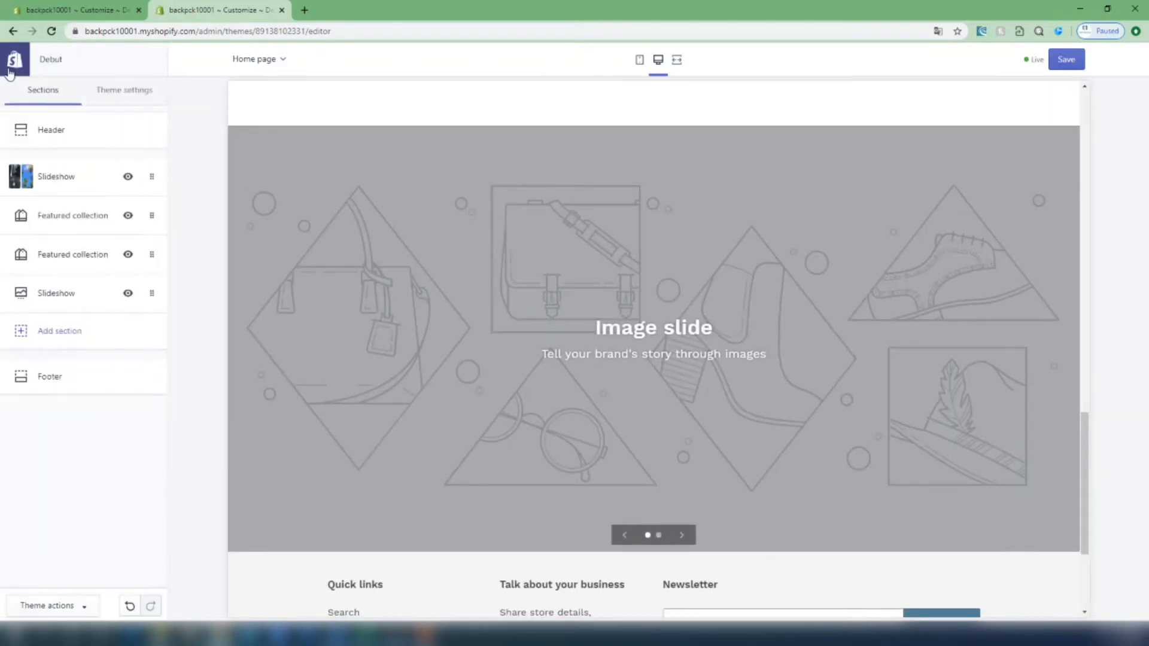
{"action": "scroll", "coordinate": [419, 347], "scroll_direction": "down", "scroll_amount": 3}
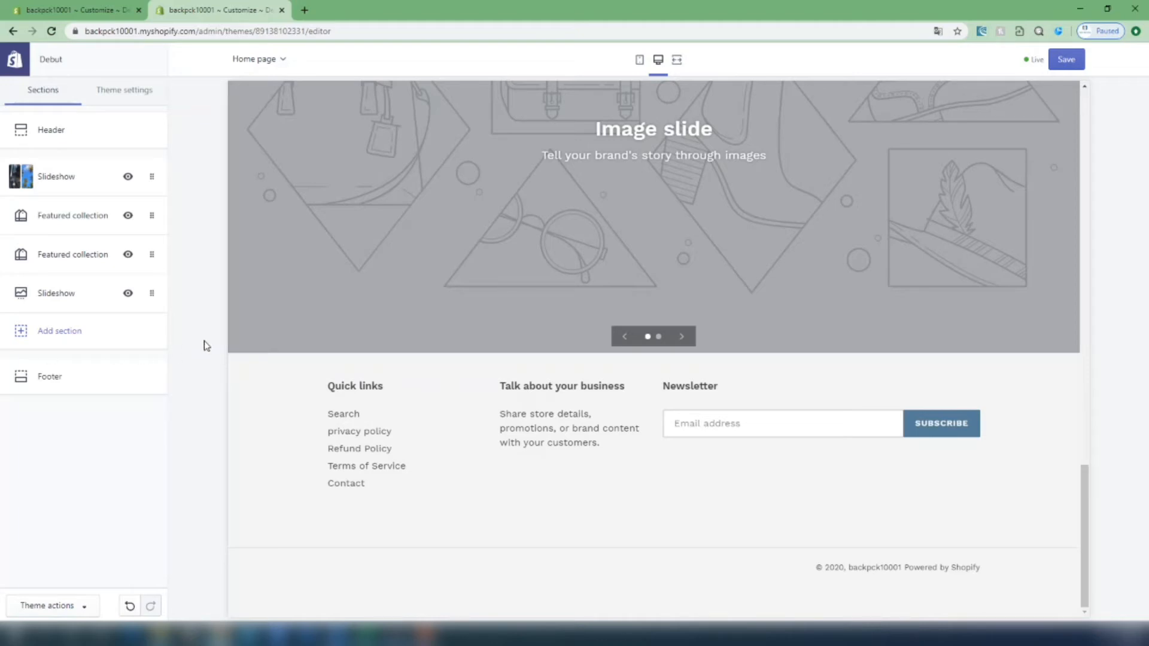
- Add a third Featured collection section to the home page, below the second slideshow
{"action": "left_click", "coordinate": [23, 338]}
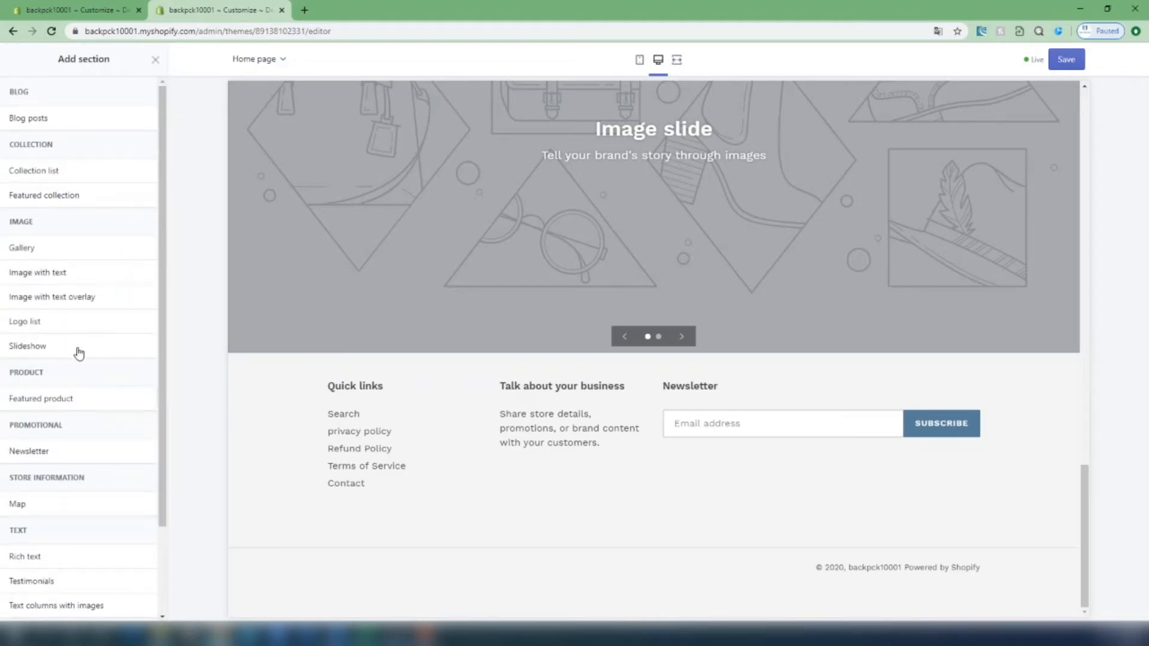
{"action": "scroll", "coordinate": [54, 412], "scroll_direction": "down", "scroll_amount": 2}
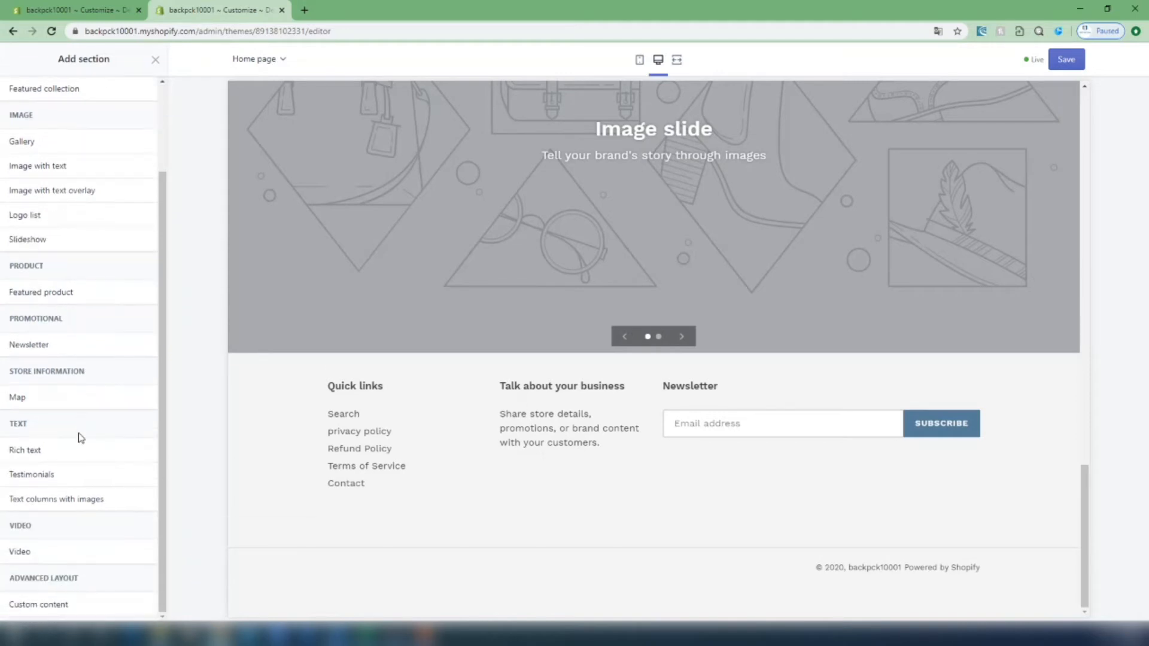
{"action": "scroll", "coordinate": [84, 402], "scroll_direction": "up", "scroll_amount": 2}
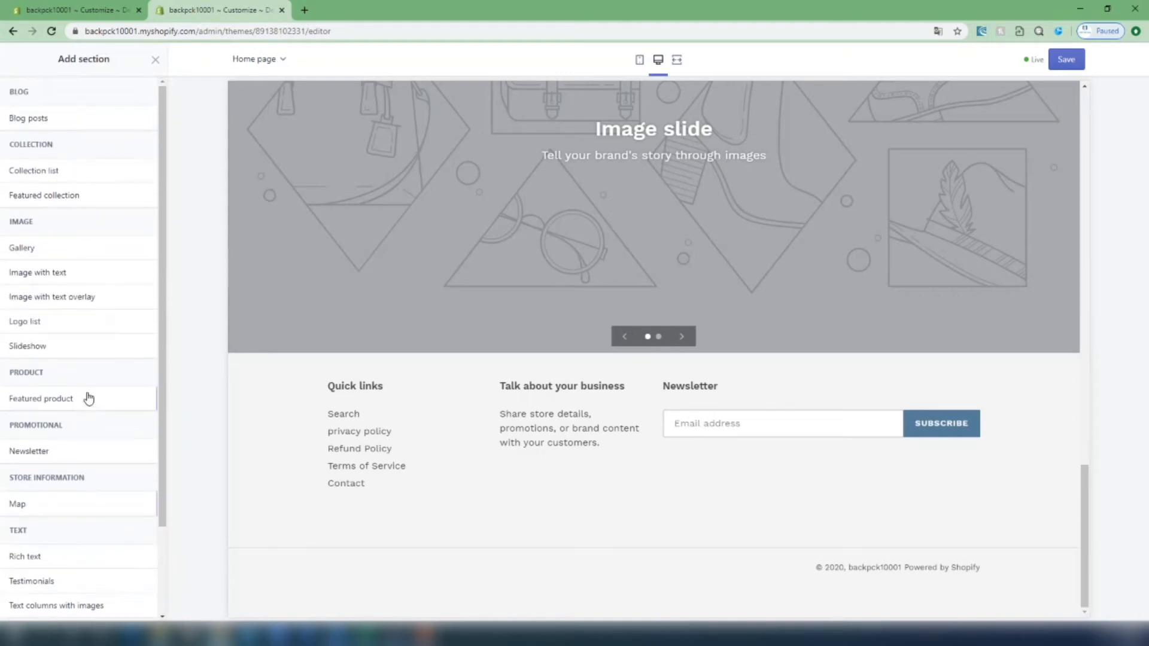
{"action": "left_click", "coordinate": [69, 194]}
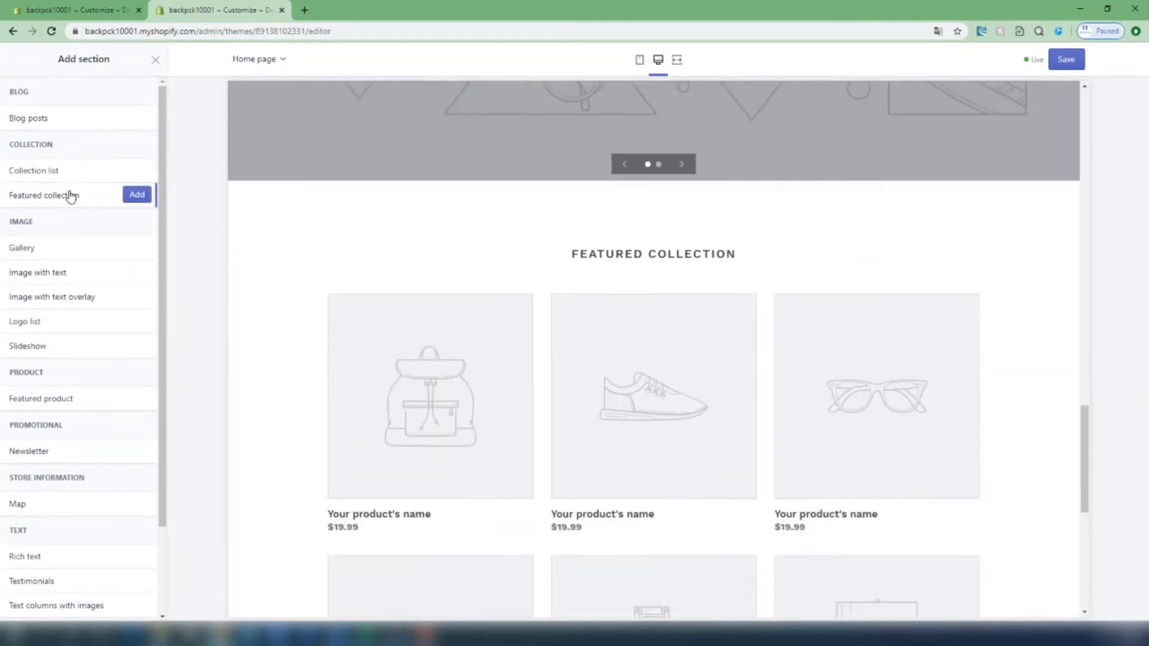
{"action": "left_click", "coordinate": [151, 196]}
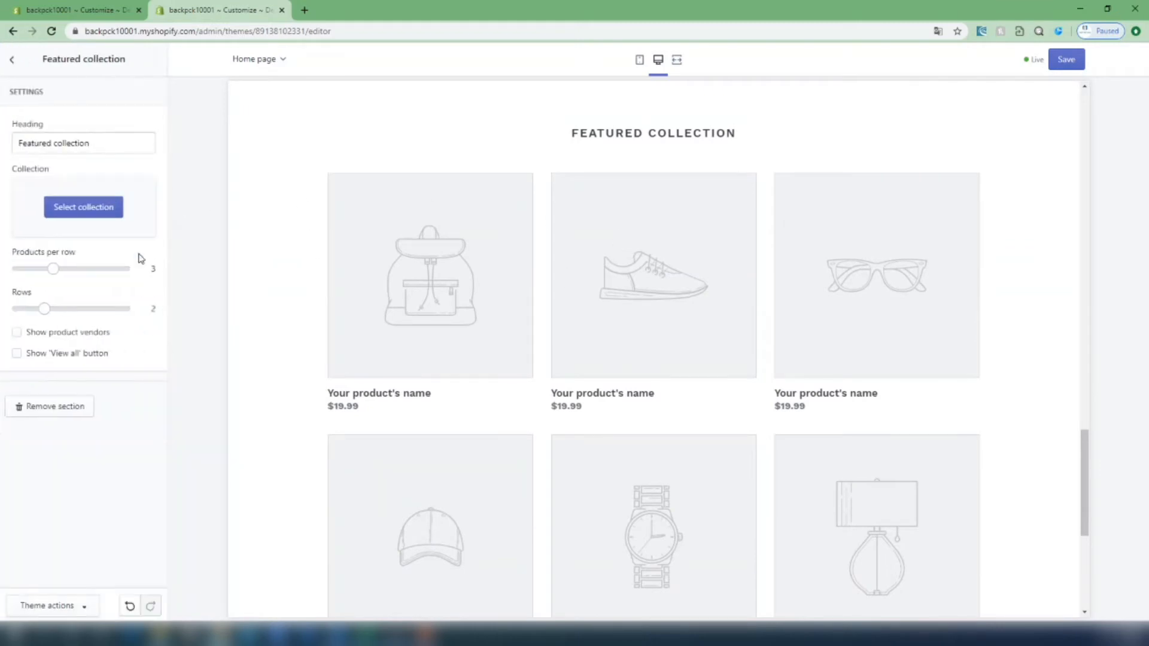
- Set the third featured collection section to 1 row and 4 products per row, and return to the section list
{"action": "left_click_drag", "start_coordinate": [44, 311], "coordinate": [18, 309]}
{"action": "left_click_drag", "start_coordinate": [62, 266], "coordinate": [71, 267]}
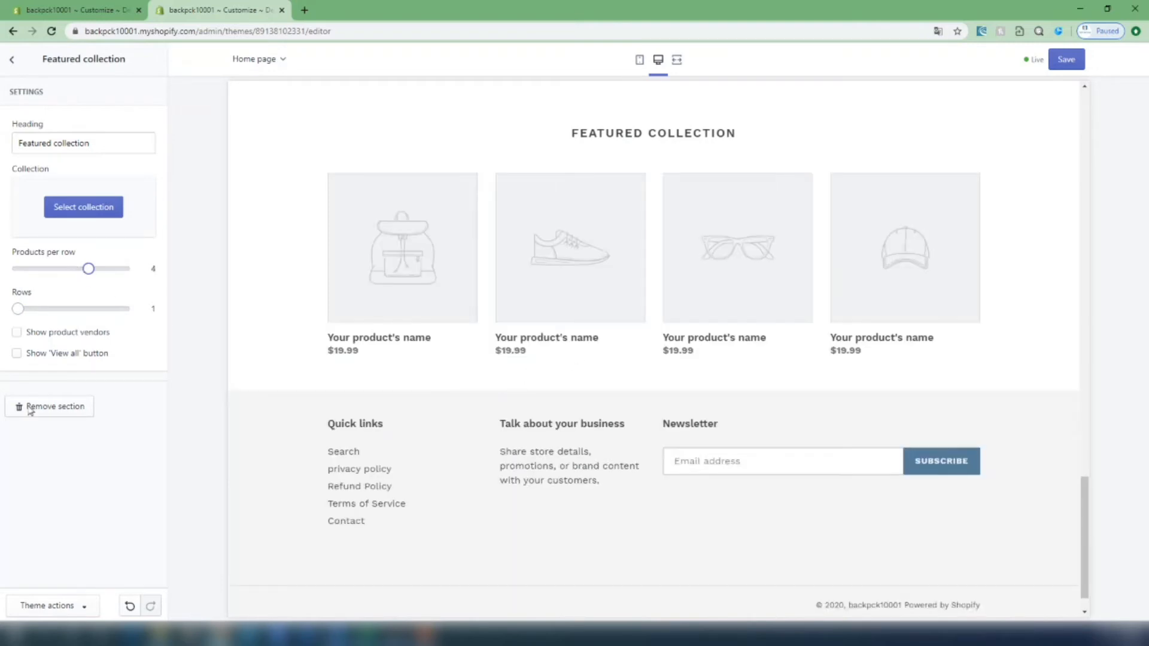
{"action": "scroll", "coordinate": [431, 372], "scroll_direction": "down", "scroll_amount": 1}
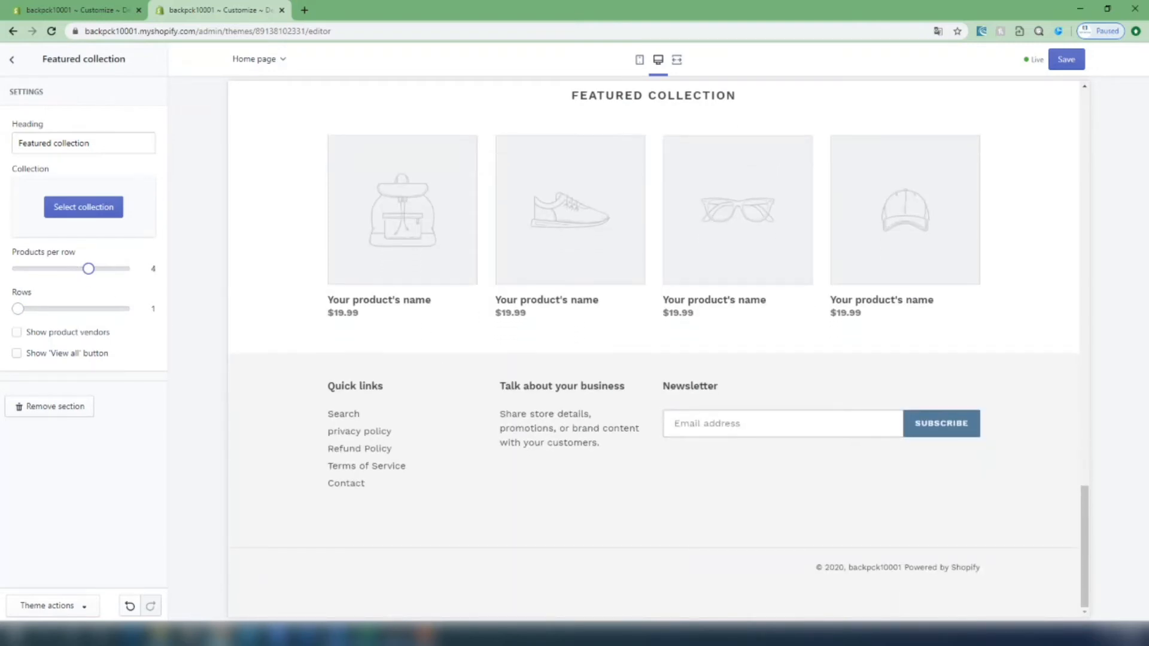
{"action": "left_click", "coordinate": [13, 62]}
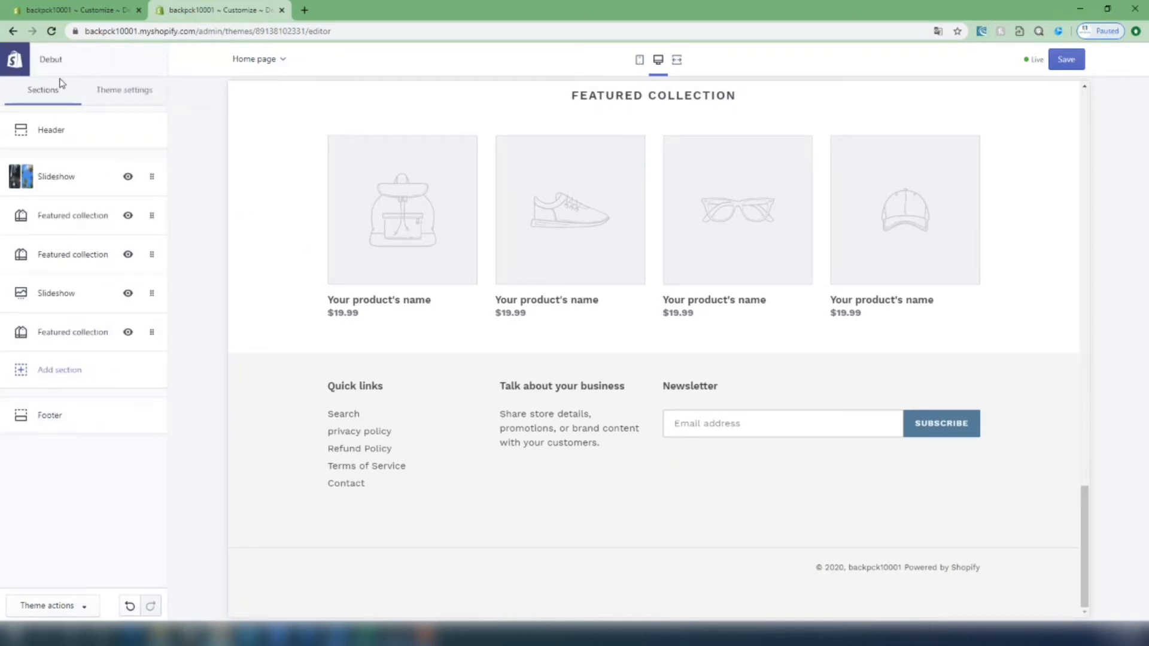
- Preview a Newsletter section below the third featured collection and leave the section types without adding it
{"action": "left_click", "coordinate": [27, 372]}
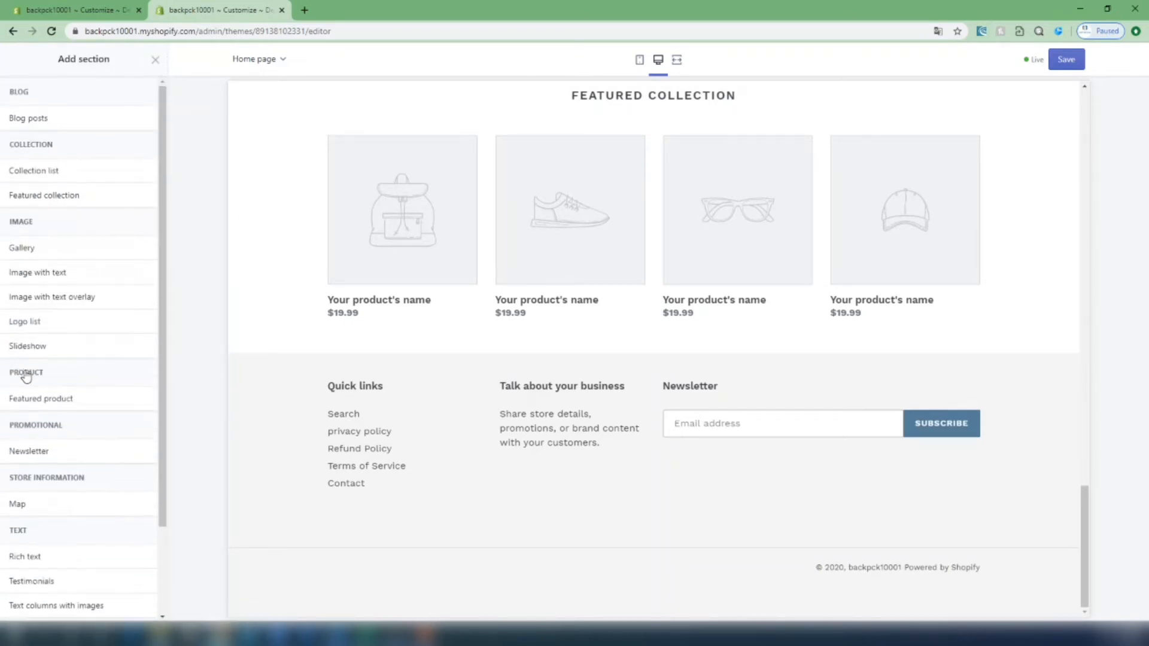
{"action": "scroll", "coordinate": [57, 509], "scroll_direction": "down", "scroll_amount": 2}
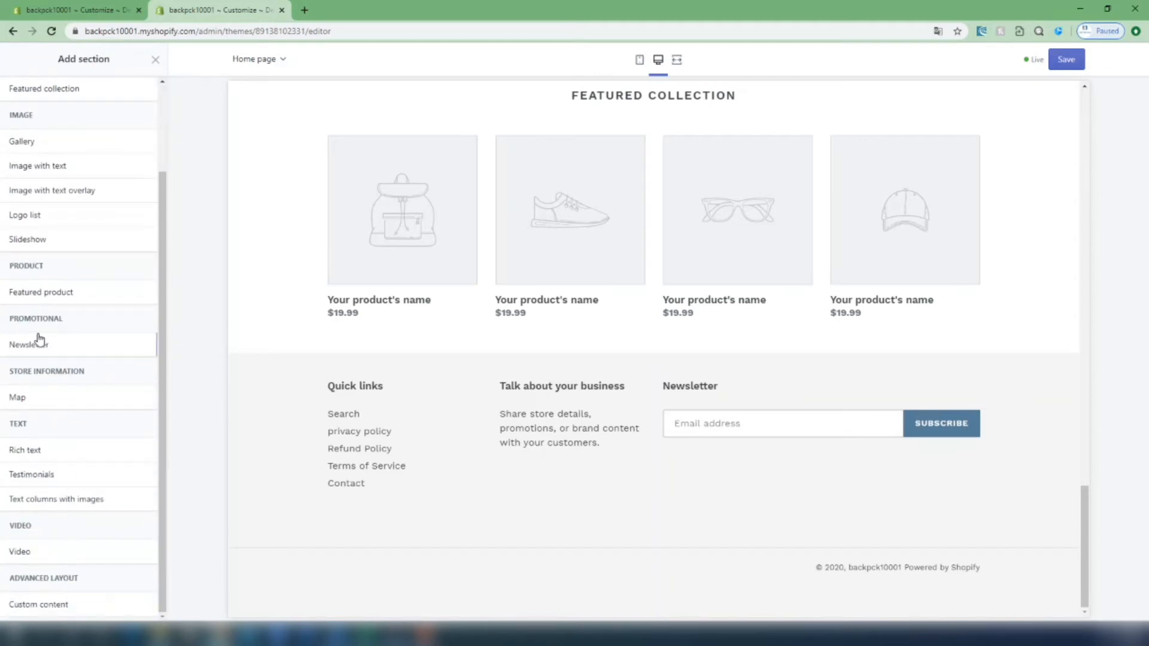
{"action": "mouse_move", "coordinate": [36, 349]}
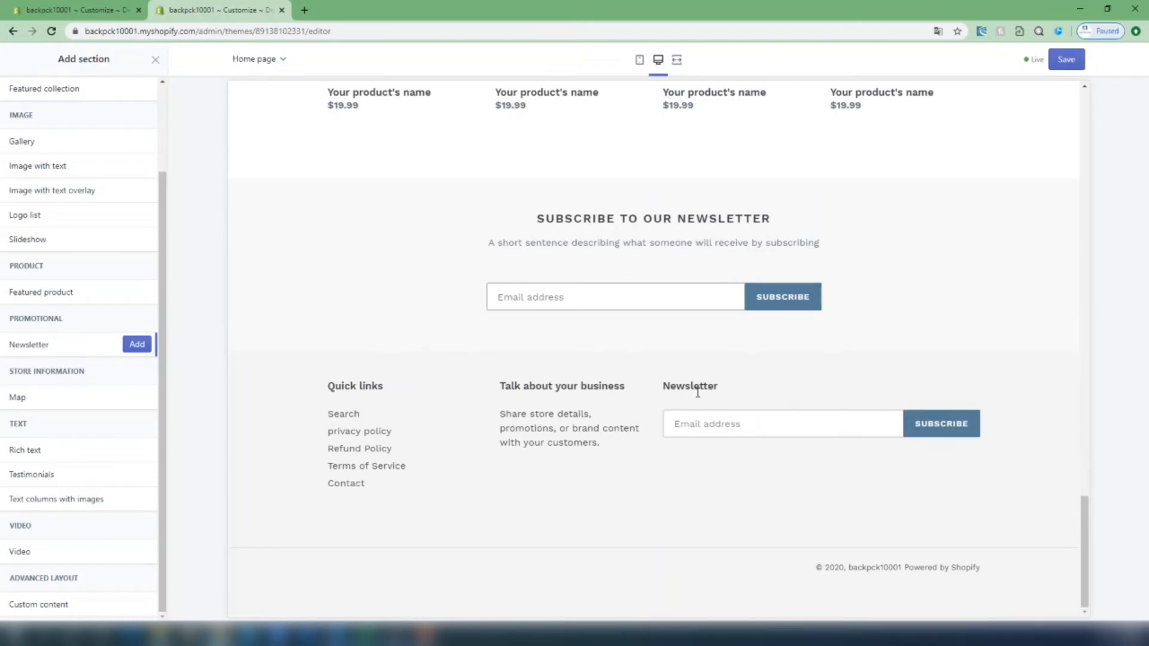
{"action": "left_click", "coordinate": [156, 60]}
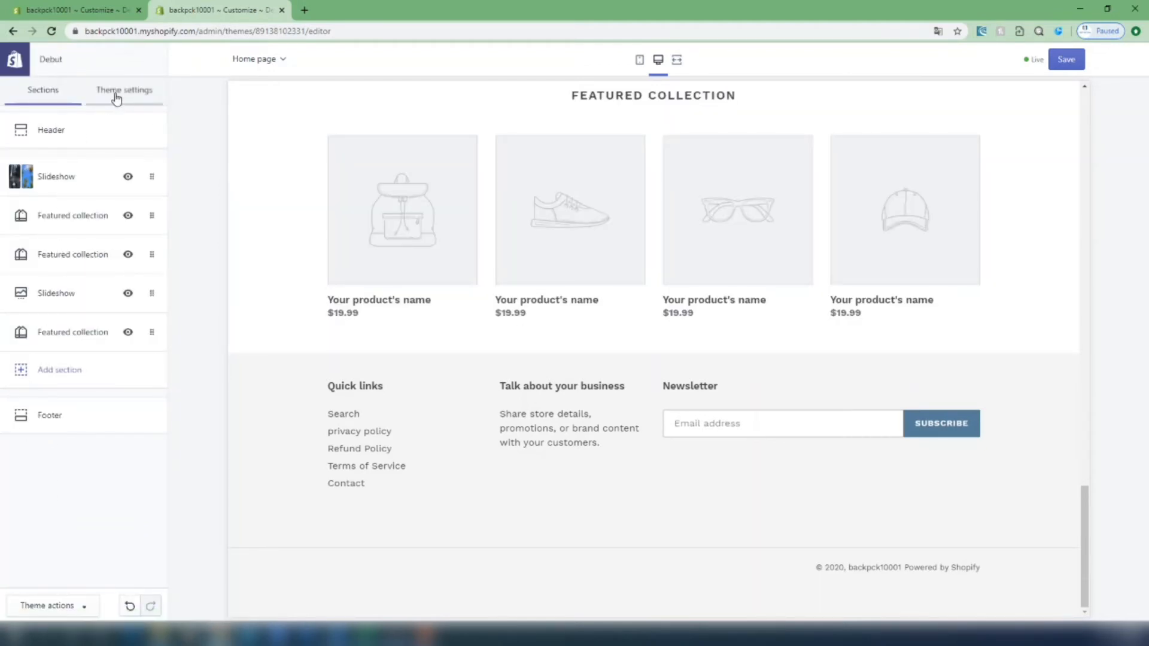
- Add a Newsletter section above the footer and return to the section list
{"action": "left_click", "coordinate": [31, 370]}
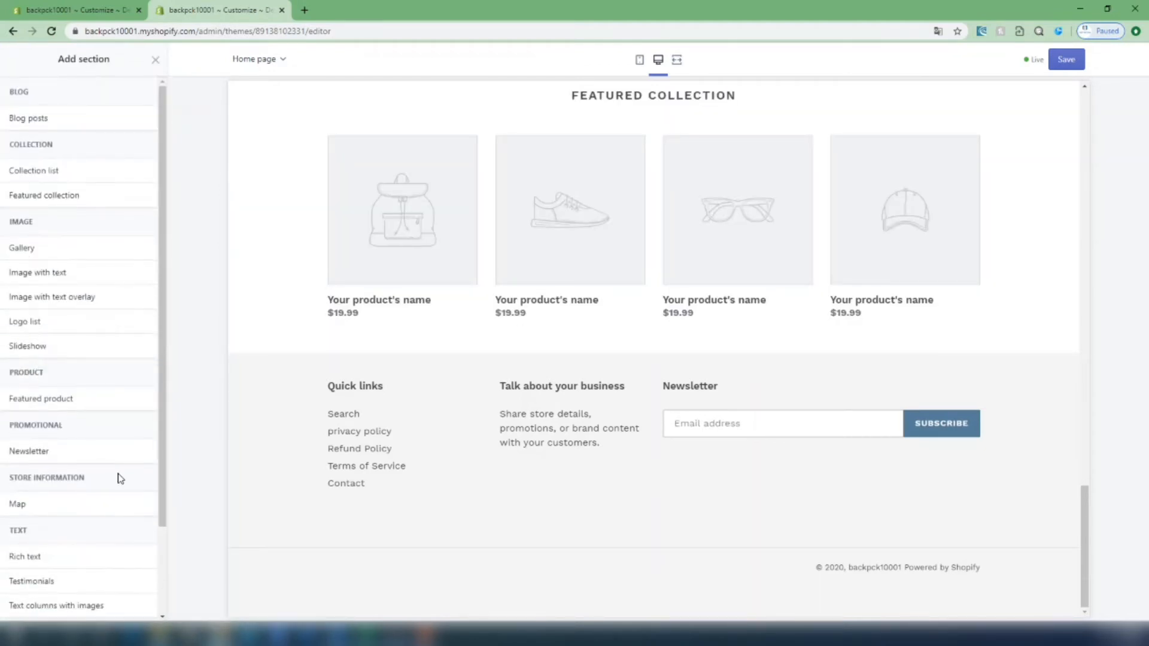
{"action": "scroll", "coordinate": [120, 478], "scroll_direction": "down", "scroll_amount": 2}
{"action": "left_click", "coordinate": [134, 342]}
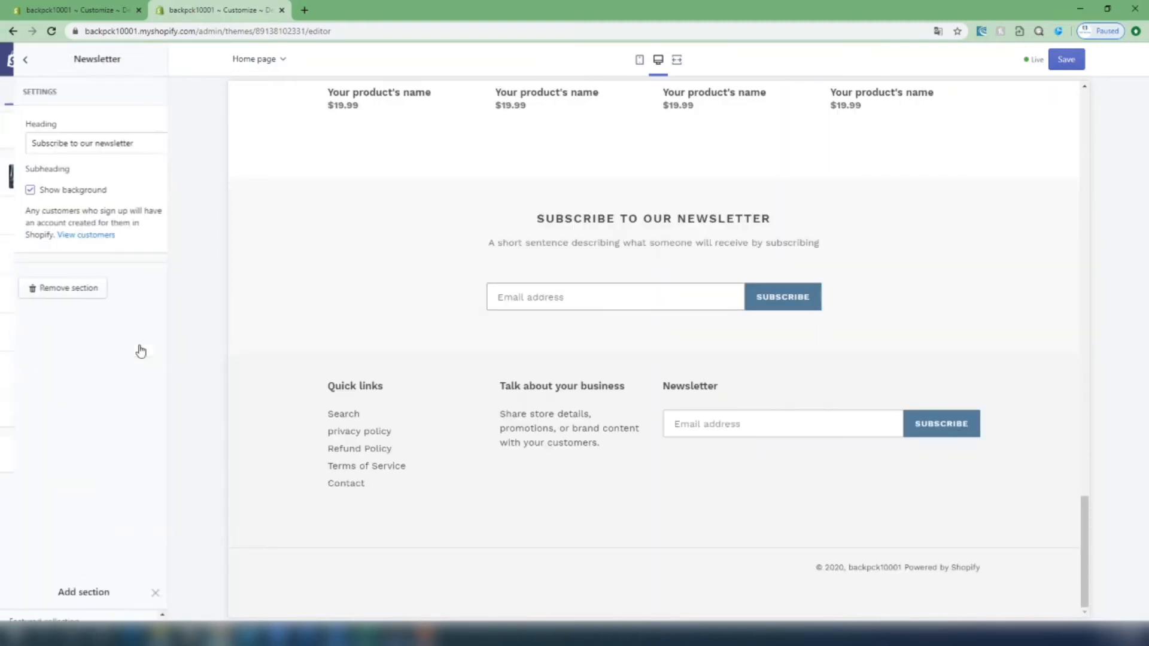
{"action": "left_click", "coordinate": [12, 62]}
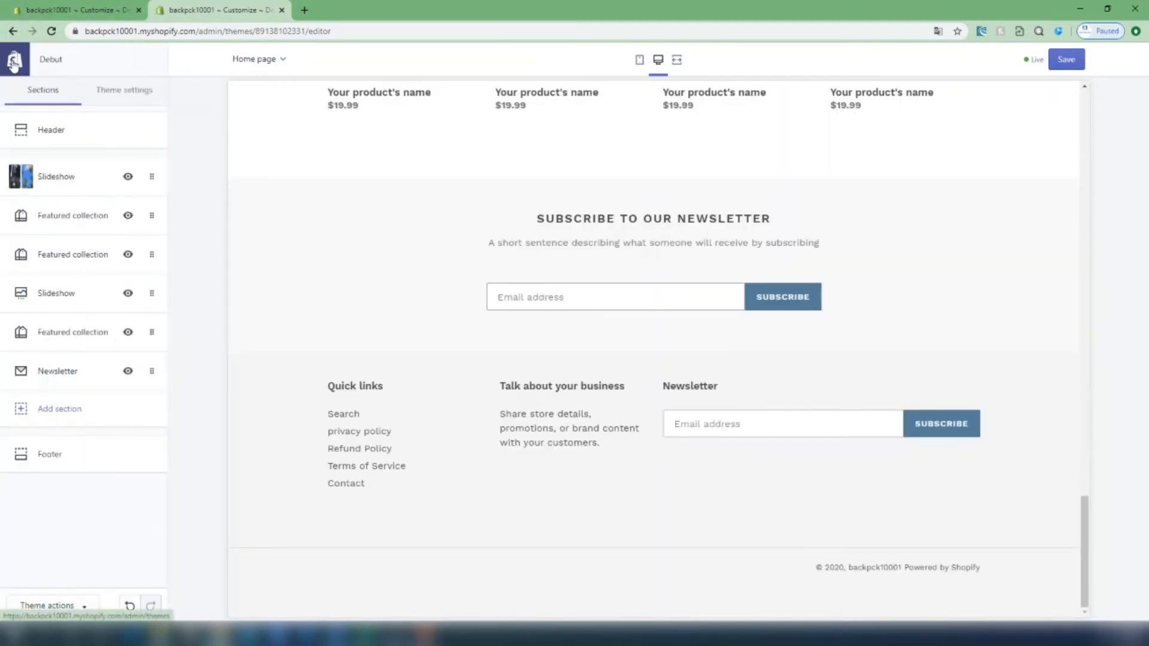
- Remove the Newsletter content block from the Footer section and review the whole home page
{"action": "left_click", "coordinate": [18, 470]}
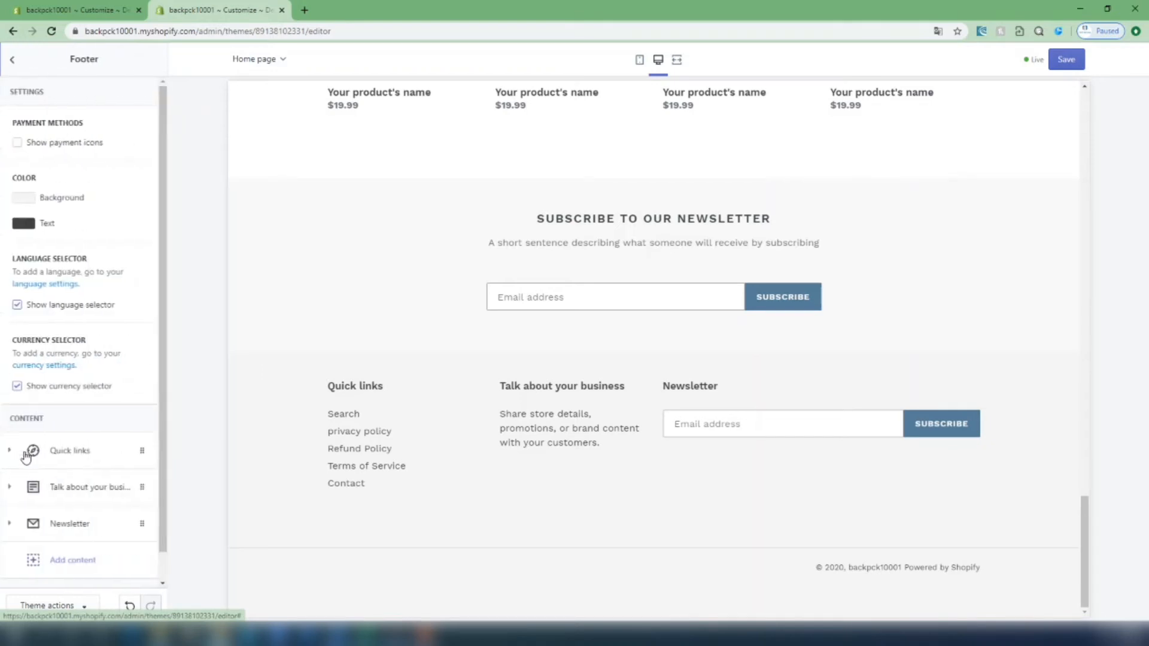
{"action": "scroll", "coordinate": [67, 449], "scroll_direction": "down", "scroll_amount": 1}
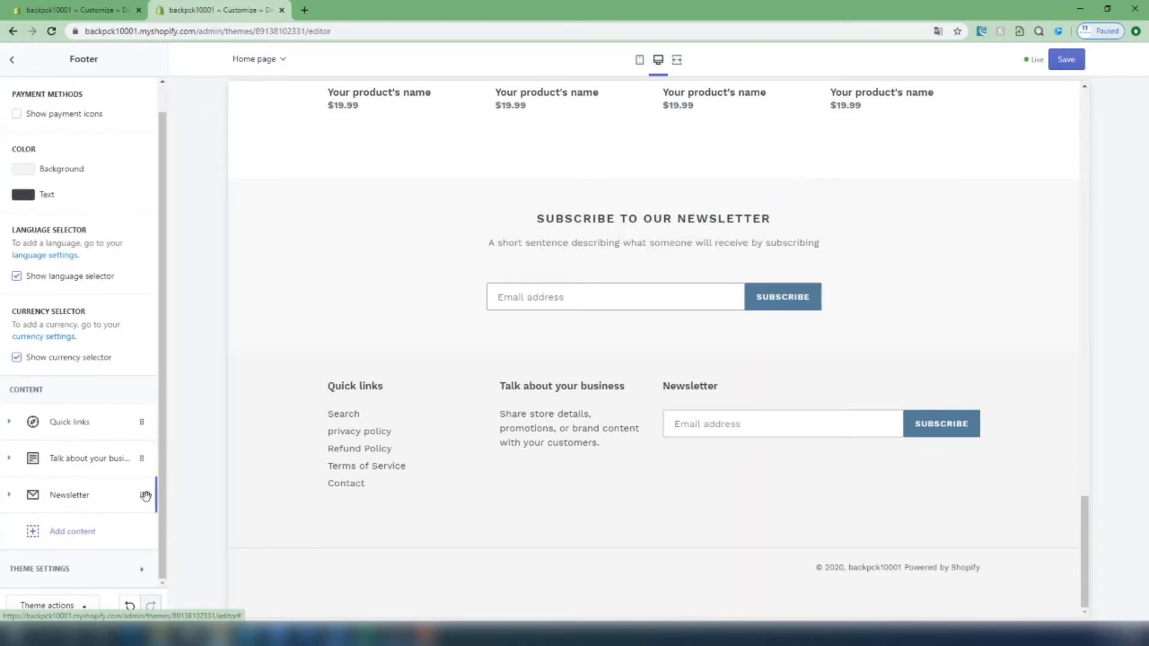
{"action": "left_click", "coordinate": [59, 505]}
{"action": "scroll", "coordinate": [71, 505], "scroll_direction": "down", "scroll_amount": 2}
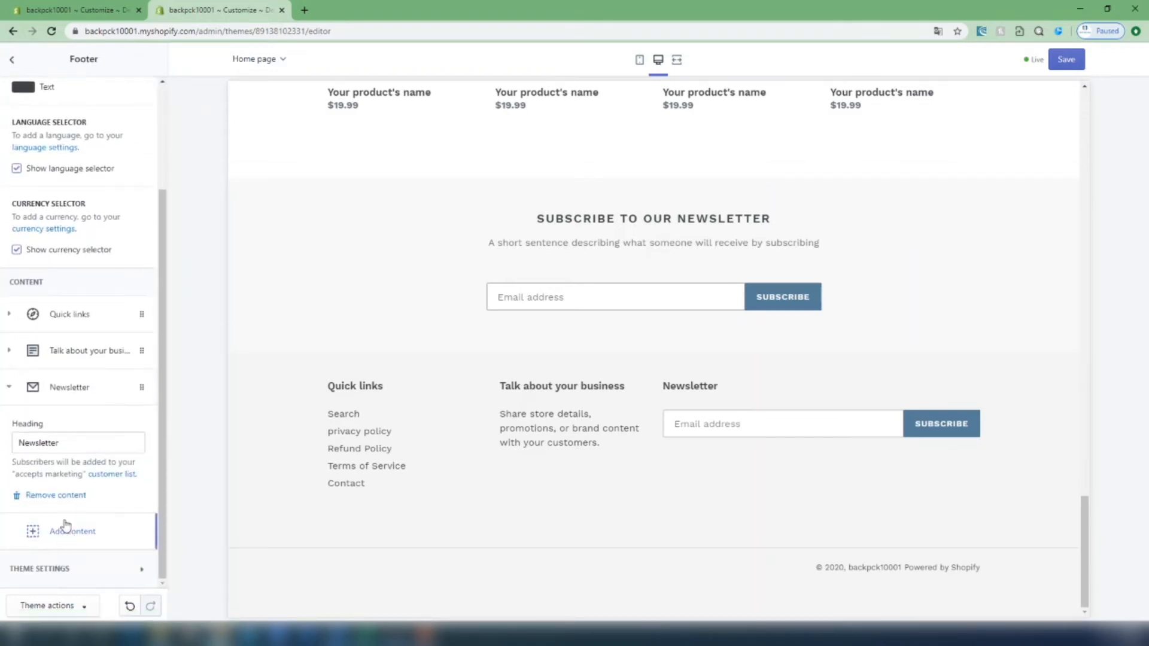
{"action": "left_click", "coordinate": [45, 496]}
{"action": "scroll", "coordinate": [772, 419], "scroll_direction": "up", "scroll_amount": 2}
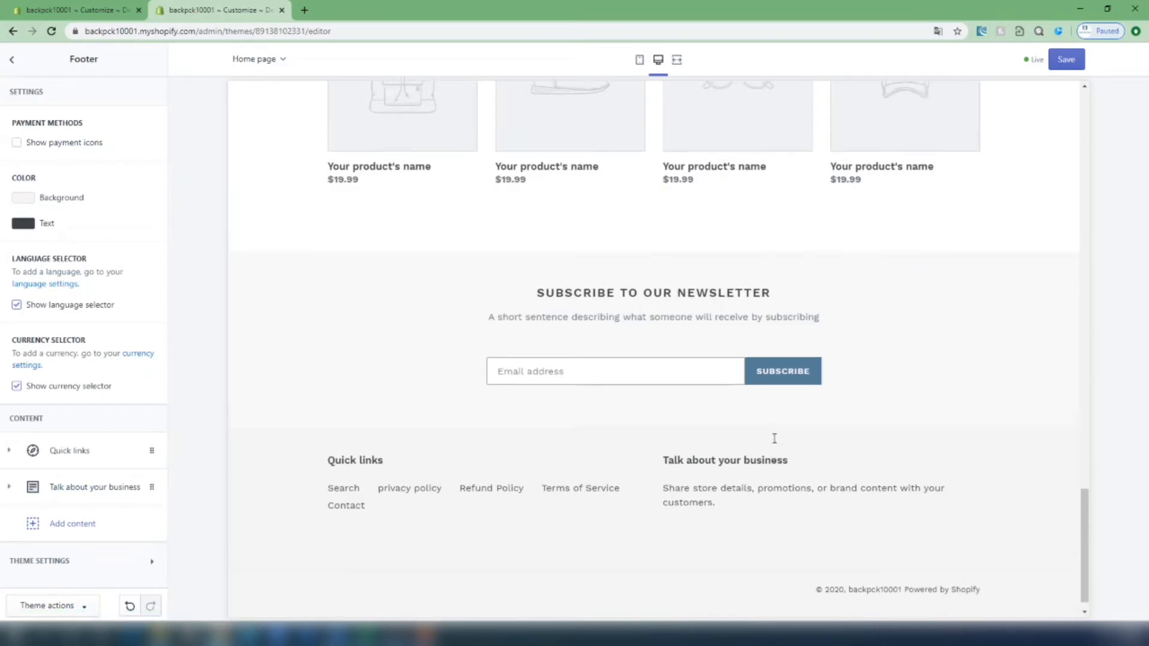
{"action": "scroll", "coordinate": [726, 413], "scroll_direction": "up", "scroll_amount": 20}
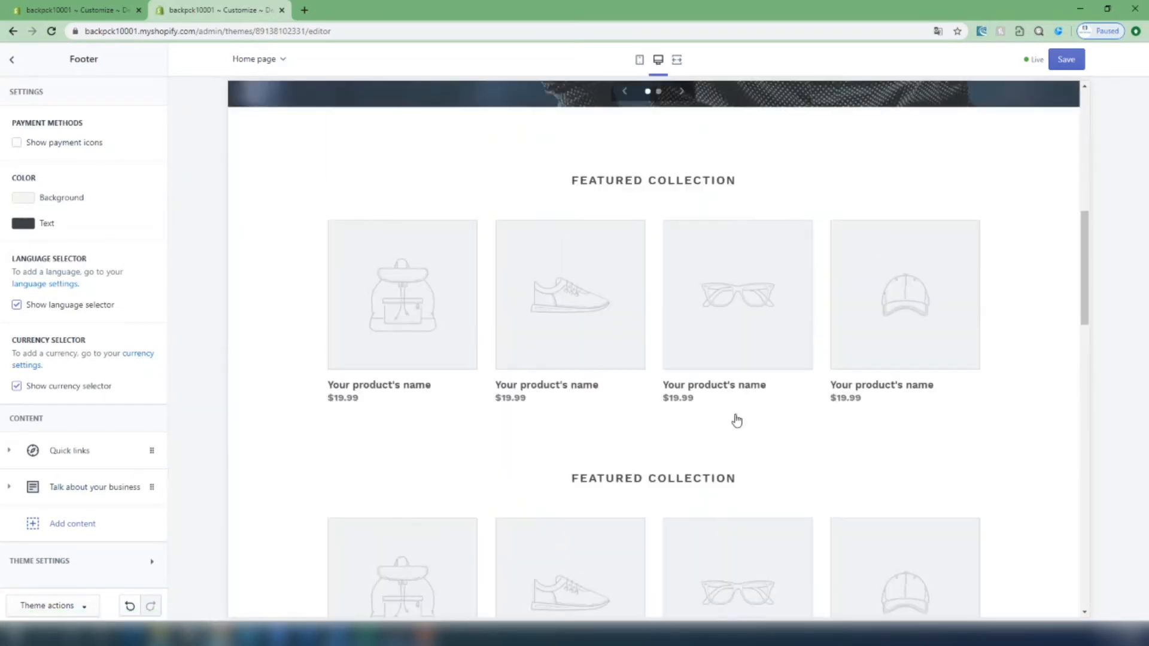
{"action": "scroll", "coordinate": [730, 374], "scroll_direction": "up", "scroll_amount": 5}
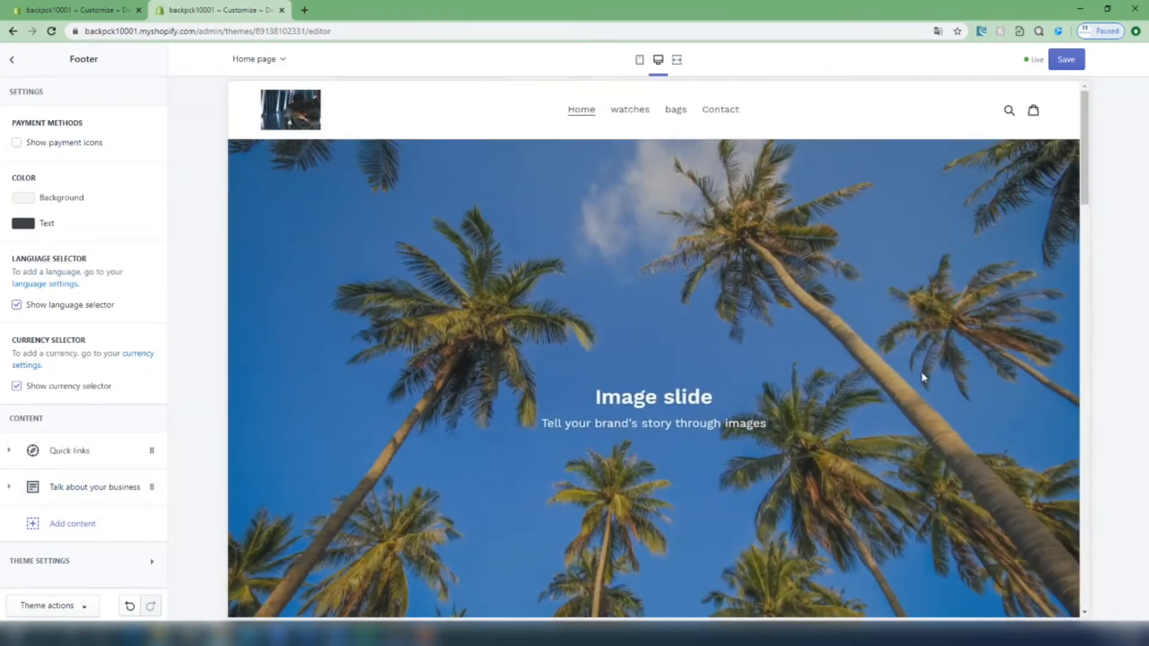
{"action": "scroll", "coordinate": [1043, 376], "scroll_direction": "down", "scroll_amount": 4}
{"action": "scroll", "coordinate": [1030, 371], "scroll_direction": "up", "scroll_amount": 4}
- Switch to the Smartoys store's theme editor and view its home page slideshow at full width, advancing to the drones slide
{"action": "left_click_drag", "start_coordinate": [358, 1], "coordinate": [368, 17]}
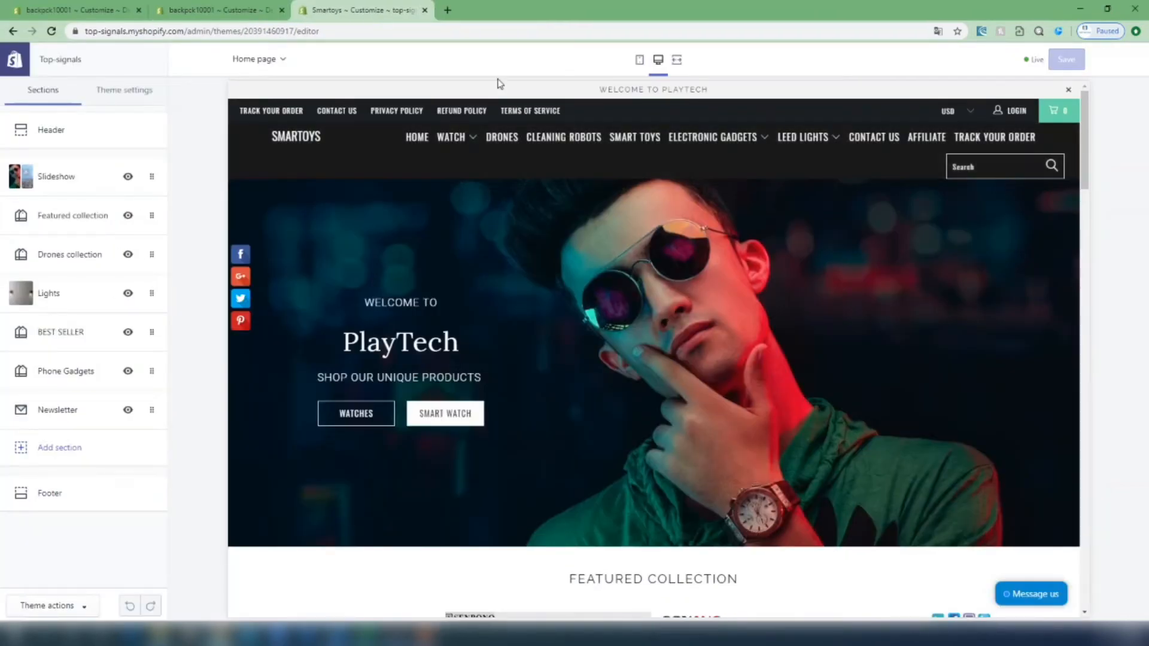
{"action": "left_click", "coordinate": [676, 59]}
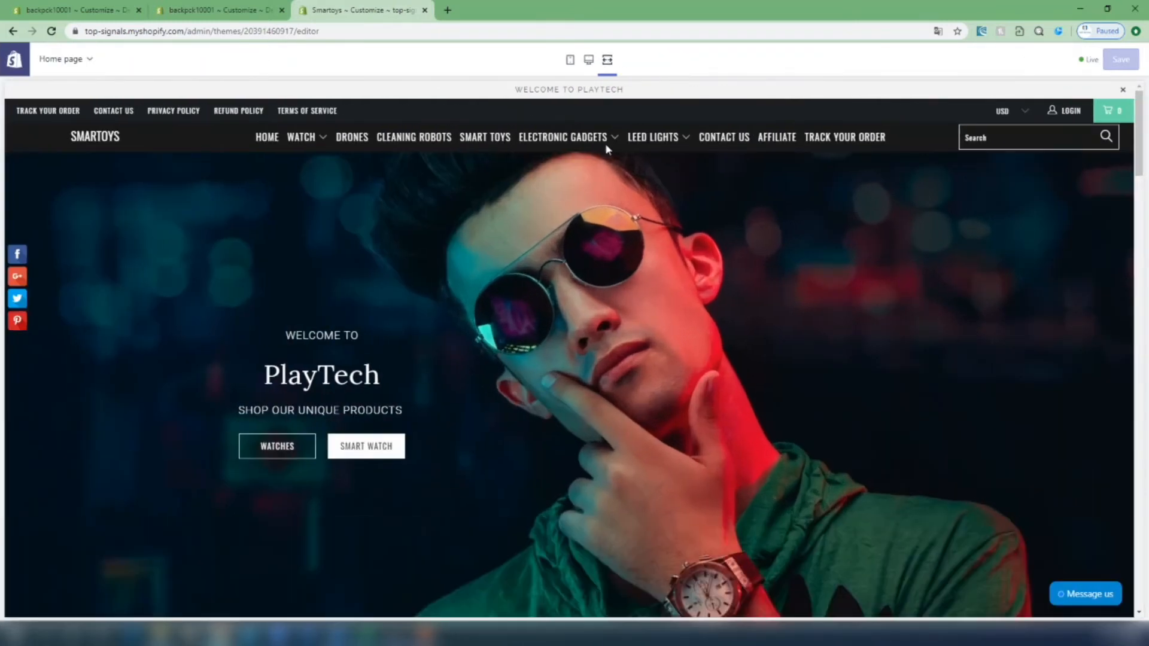
{"action": "scroll", "coordinate": [377, 338], "scroll_direction": "down", "scroll_amount": 3}
{"action": "scroll", "coordinate": [418, 329], "scroll_direction": "up", "scroll_amount": 2}
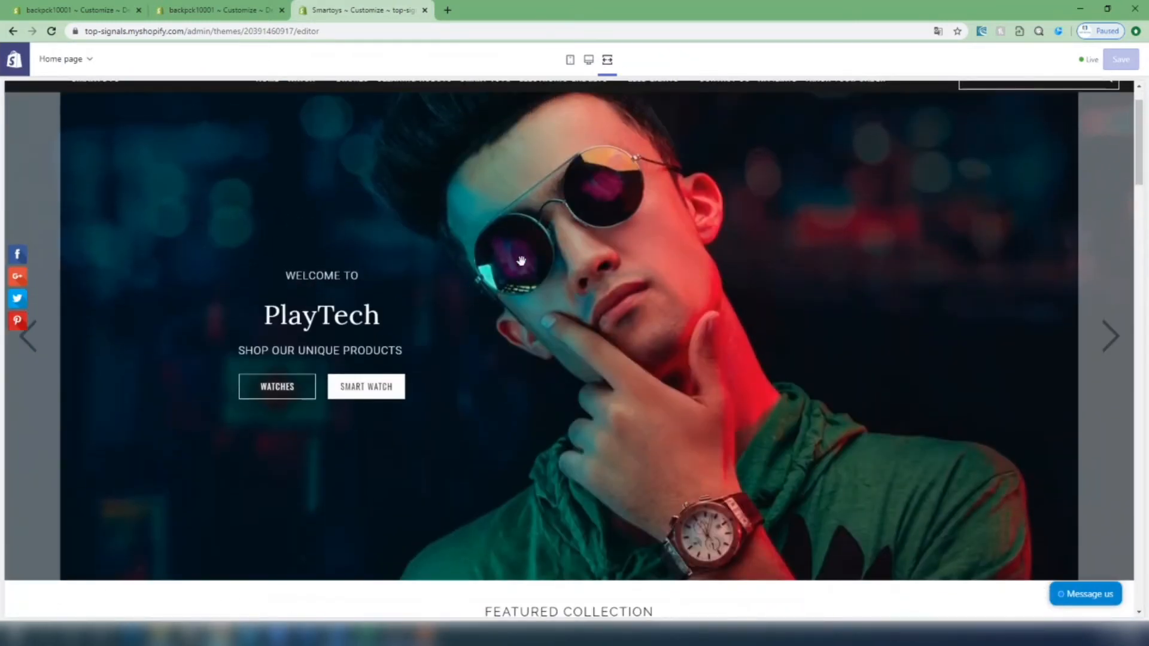
{"action": "scroll", "coordinate": [410, 281], "scroll_direction": "up", "scroll_amount": 1}
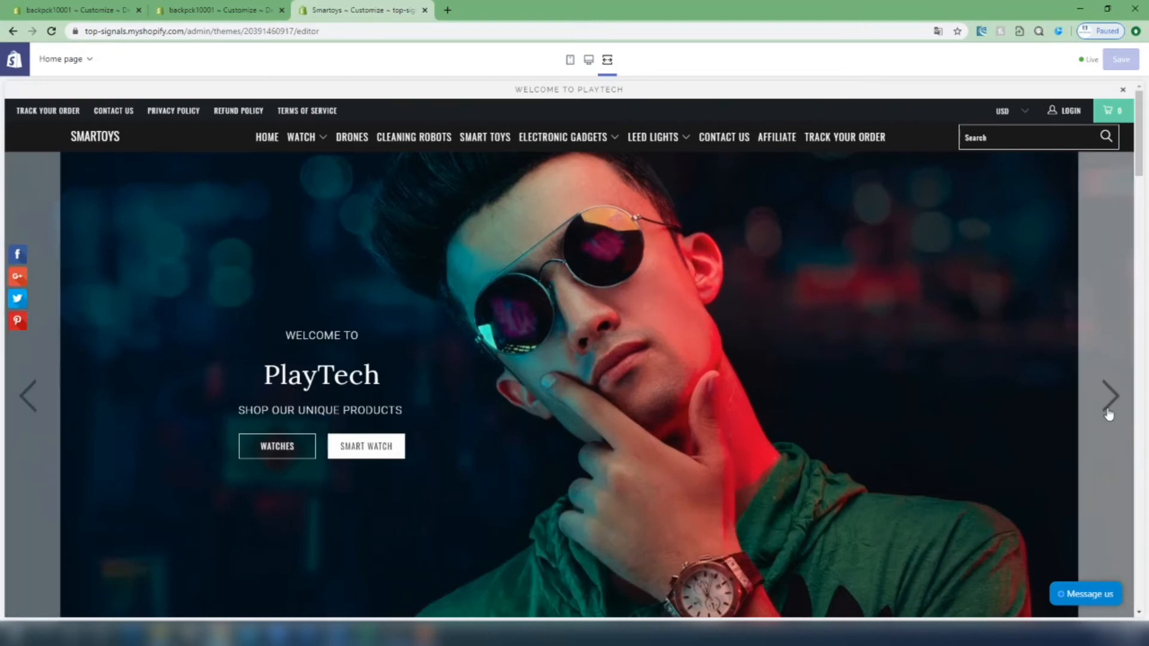
{"action": "left_click", "coordinate": [1108, 402]}
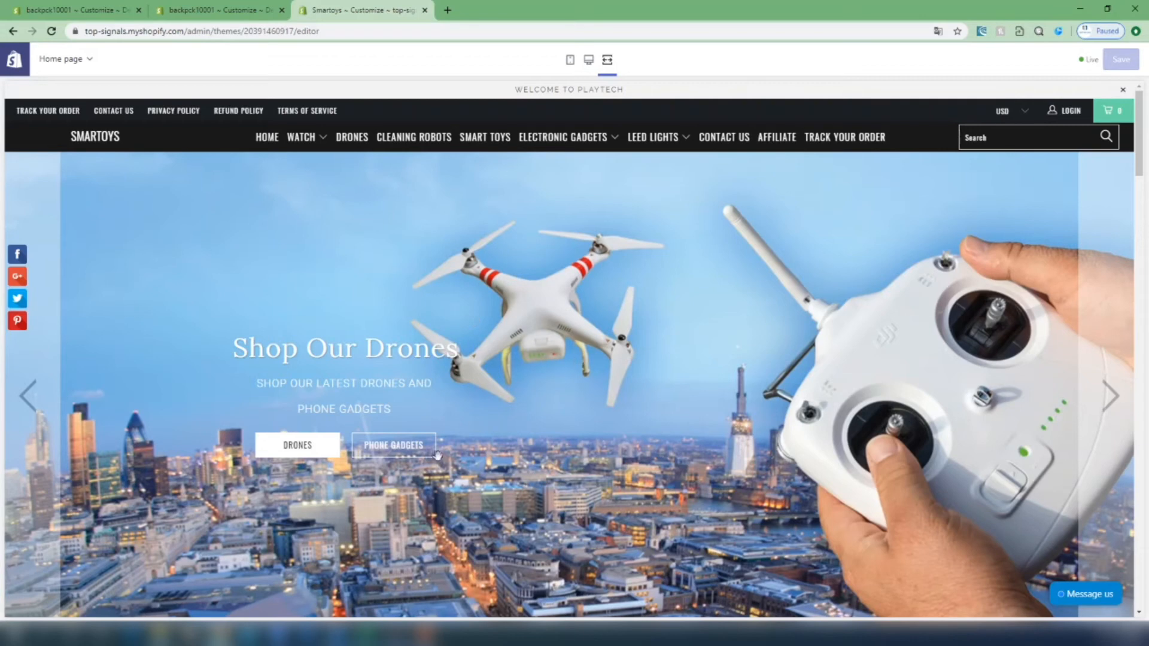
- Follow the slide's Drones link, look through the Drones collection page, and go back to the home page
{"action": "left_click", "coordinate": [283, 455]}
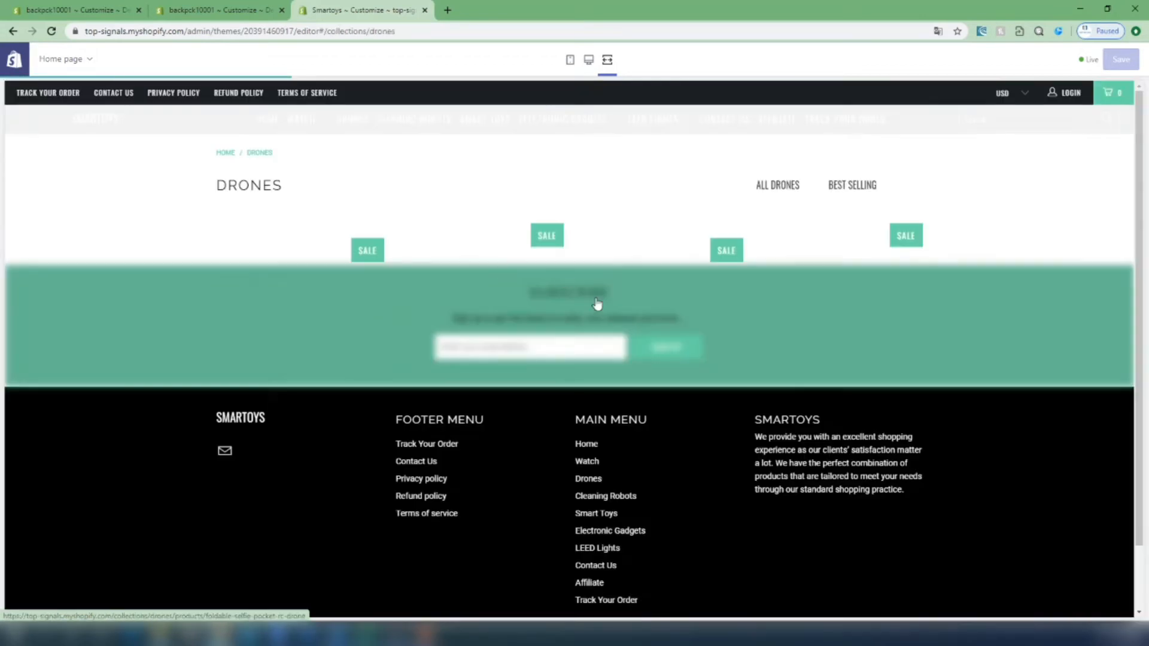
{"action": "scroll", "coordinate": [815, 489], "scroll_direction": "down", "scroll_amount": 7}
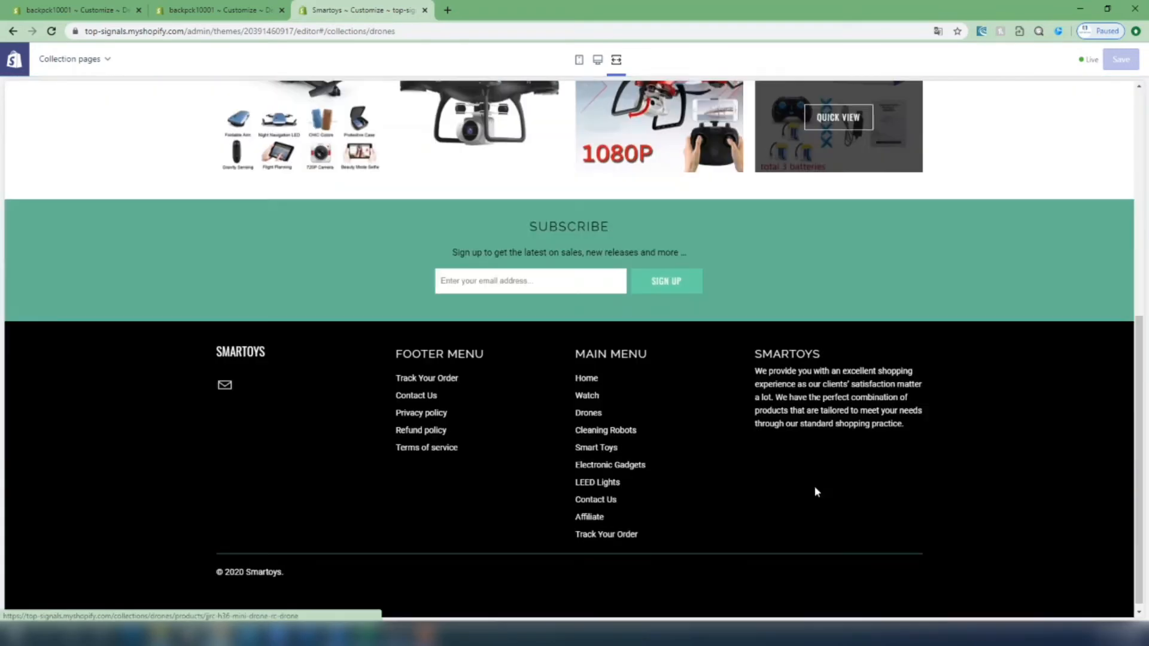
{"action": "scroll", "coordinate": [815, 489], "scroll_direction": "up", "scroll_amount": 7}
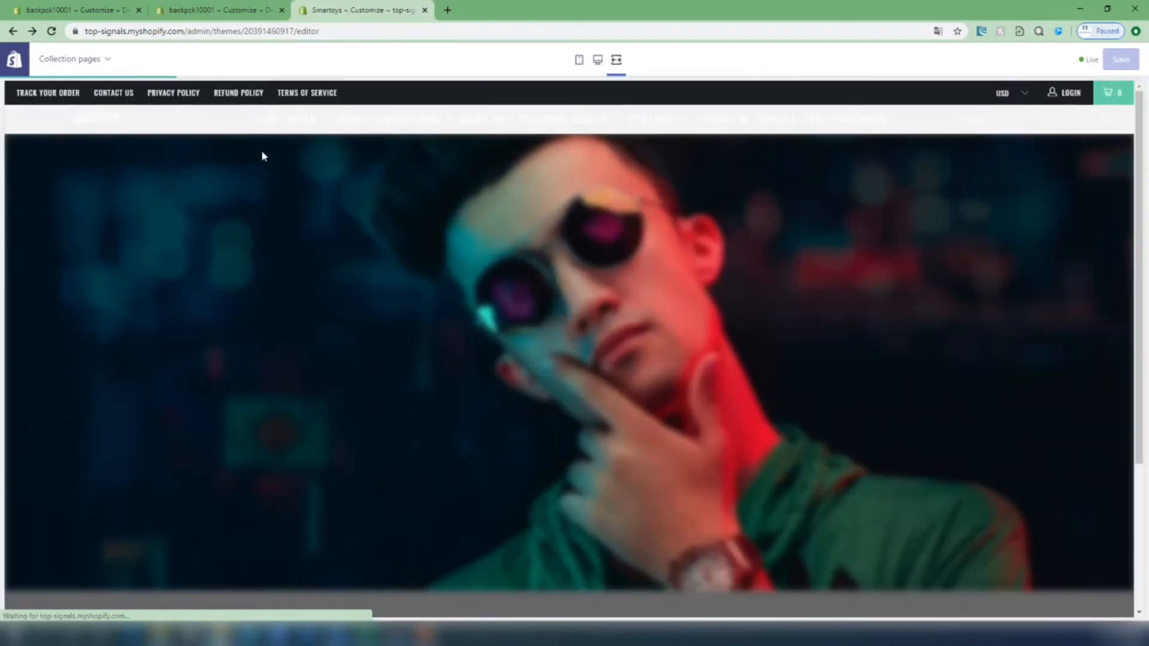
- Examine the Smartoys home page layout from the slideshow through the featured collection, Drones collection and Lights banner
{"action": "scroll", "coordinate": [399, 353], "scroll_direction": "down", "scroll_amount": 2}
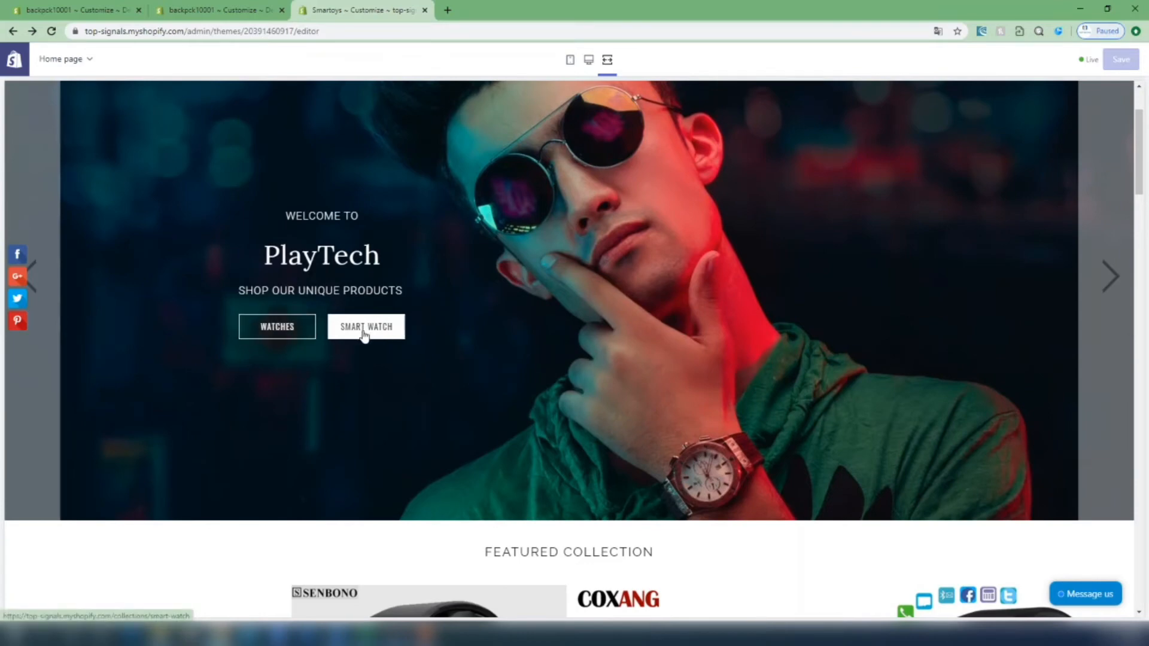
{"action": "scroll", "coordinate": [565, 447], "scroll_direction": "down", "scroll_amount": 5}
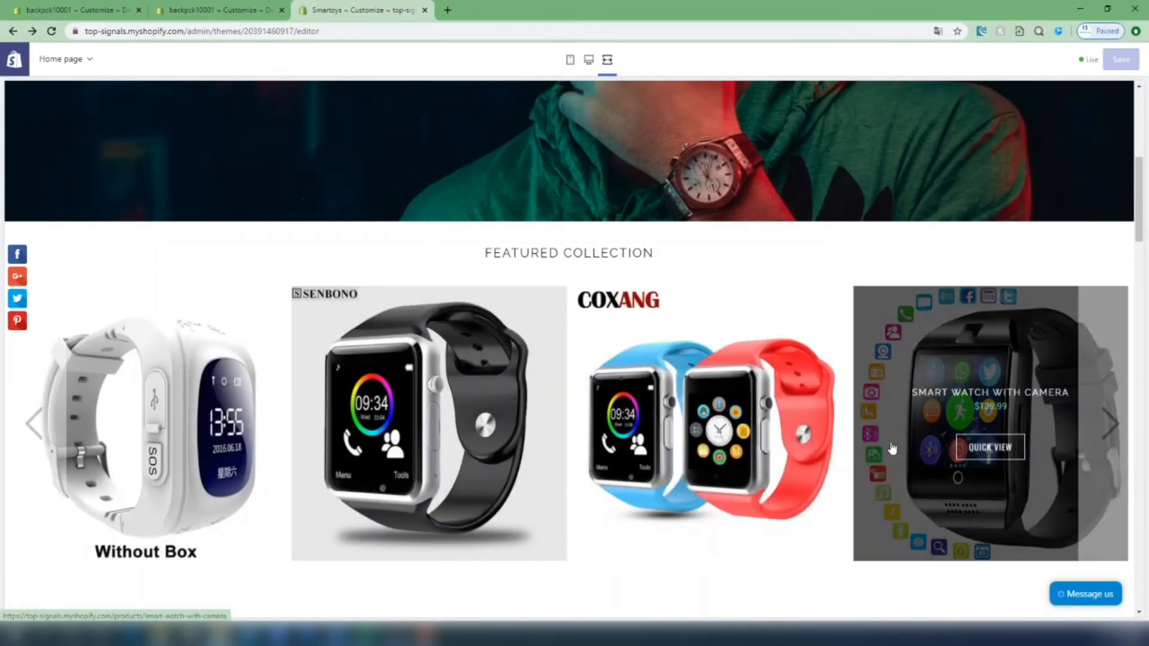
{"action": "scroll", "coordinate": [829, 486], "scroll_direction": "down", "scroll_amount": 3}
{"action": "scroll", "coordinate": [574, 403], "scroll_direction": "down", "scroll_amount": 3}
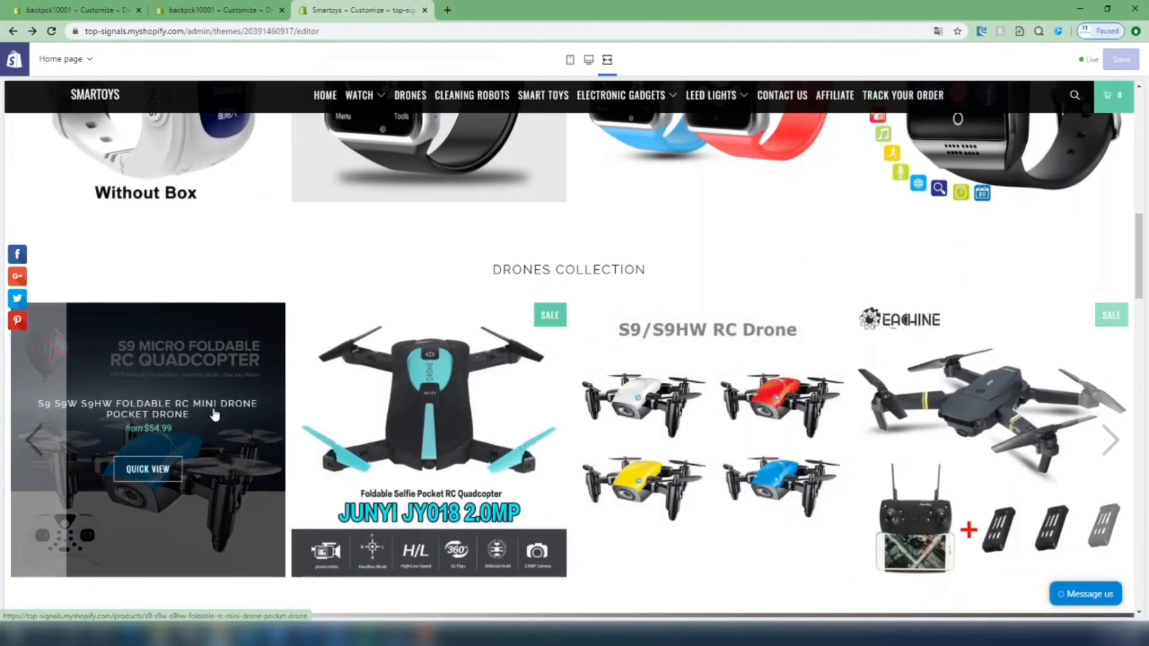
{"action": "scroll", "coordinate": [920, 436], "scroll_direction": "down", "scroll_amount": 5}
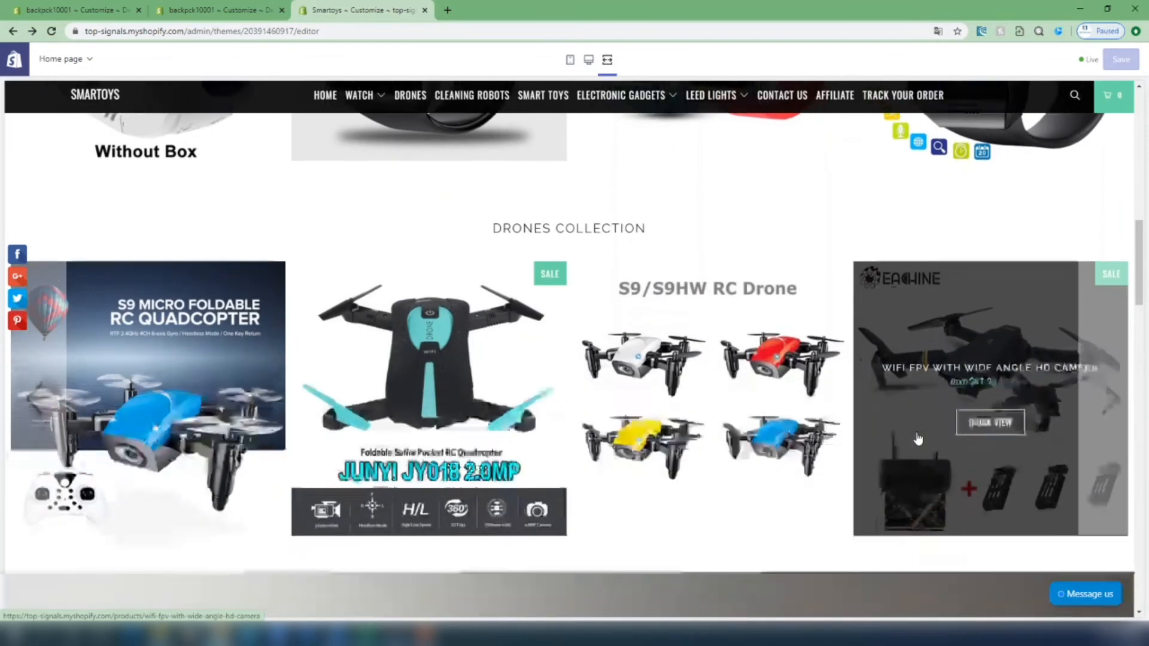
{"action": "scroll", "coordinate": [921, 436], "scroll_direction": "down", "scroll_amount": 4}
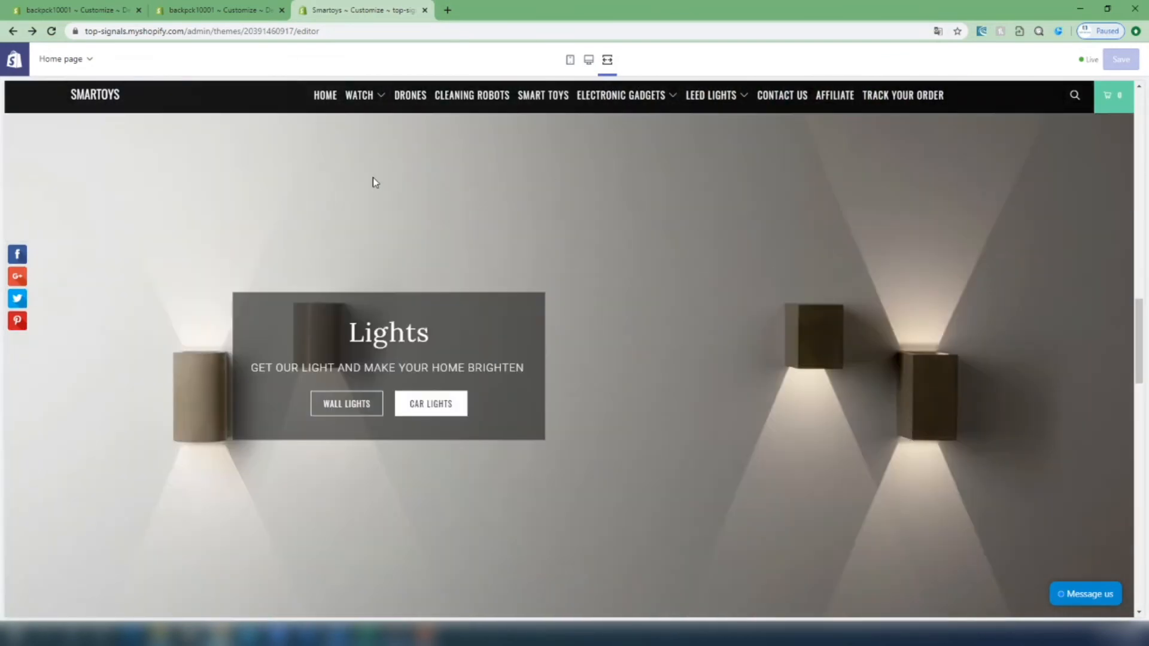
{"action": "scroll", "coordinate": [790, 504], "scroll_direction": "down", "scroll_amount": 3}
{"action": "scroll", "coordinate": [788, 482], "scroll_direction": "up", "scroll_amount": 6}
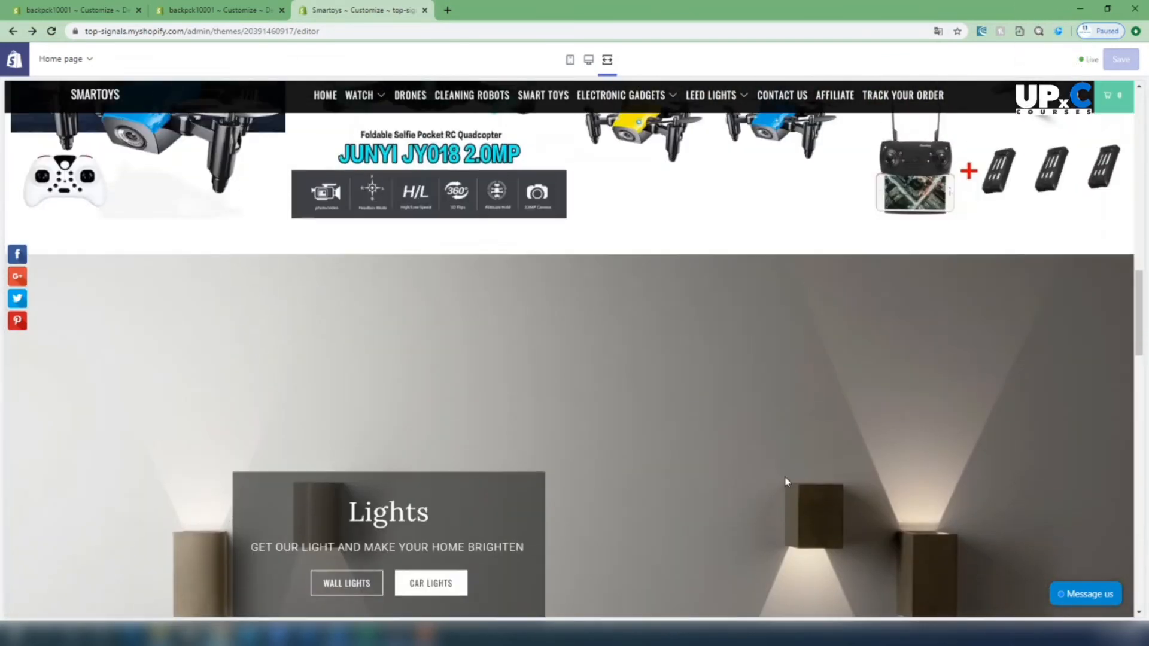
- Examine the Smartoys home page from the Lights banner through the Best Seller and Phone Gadgets collections
{"action": "scroll", "coordinate": [538, 406], "scroll_direction": "down", "scroll_amount": 3}
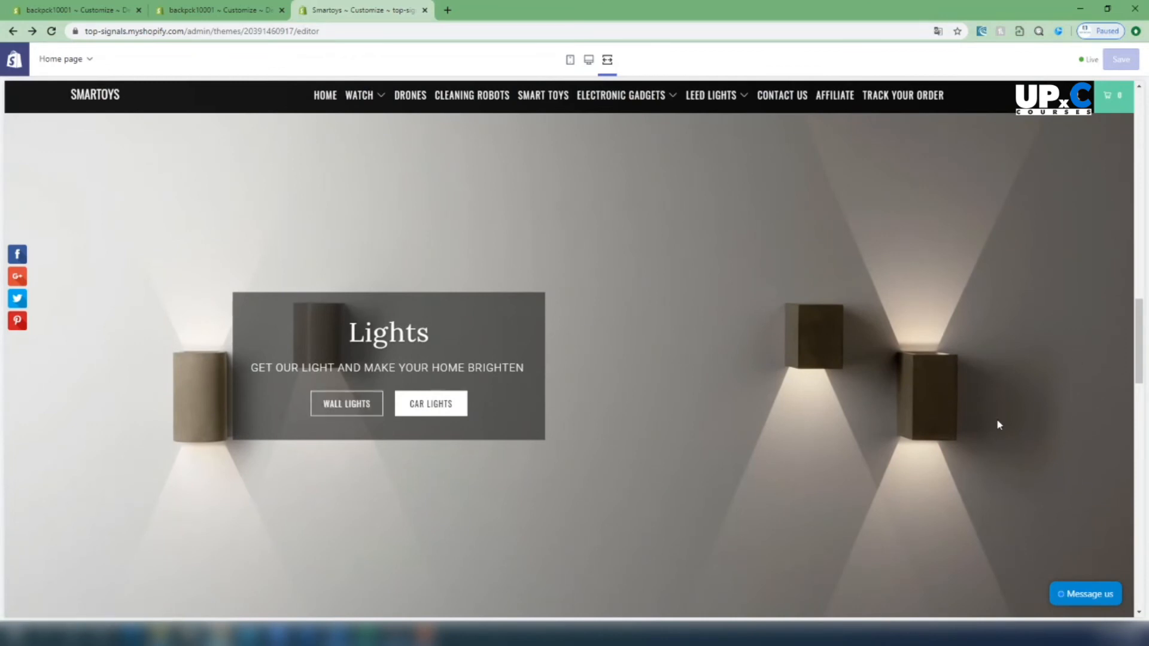
{"action": "scroll", "coordinate": [997, 425], "scroll_direction": "down", "scroll_amount": 8}
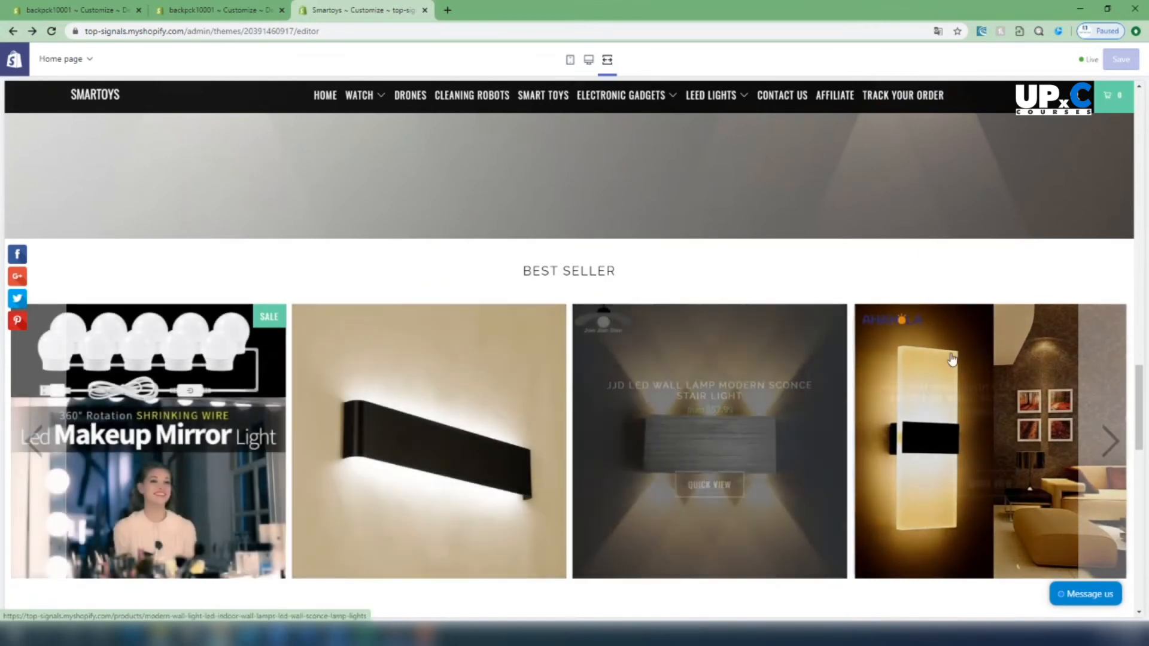
{"action": "scroll", "coordinate": [654, 374], "scroll_direction": "down", "scroll_amount": 4}
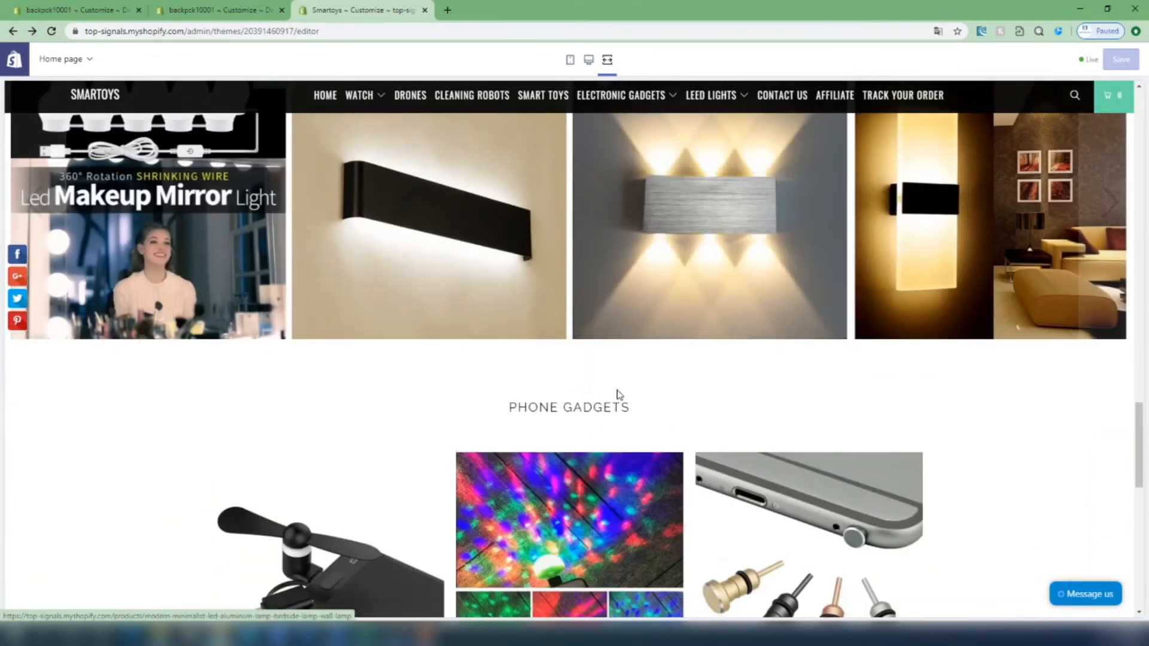
{"action": "scroll", "coordinate": [618, 394], "scroll_direction": "down", "scroll_amount": 5}
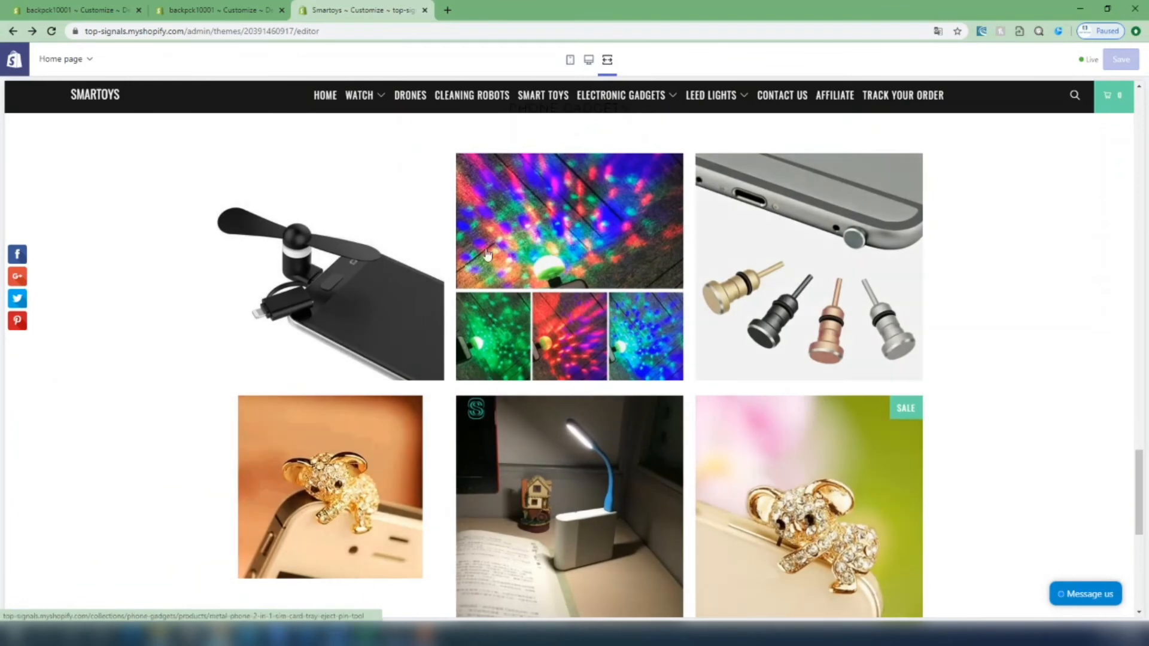
{"action": "scroll", "coordinate": [487, 254], "scroll_direction": "down", "scroll_amount": 3}
{"action": "scroll", "coordinate": [569, 418], "scroll_direction": "up", "scroll_amount": 3}
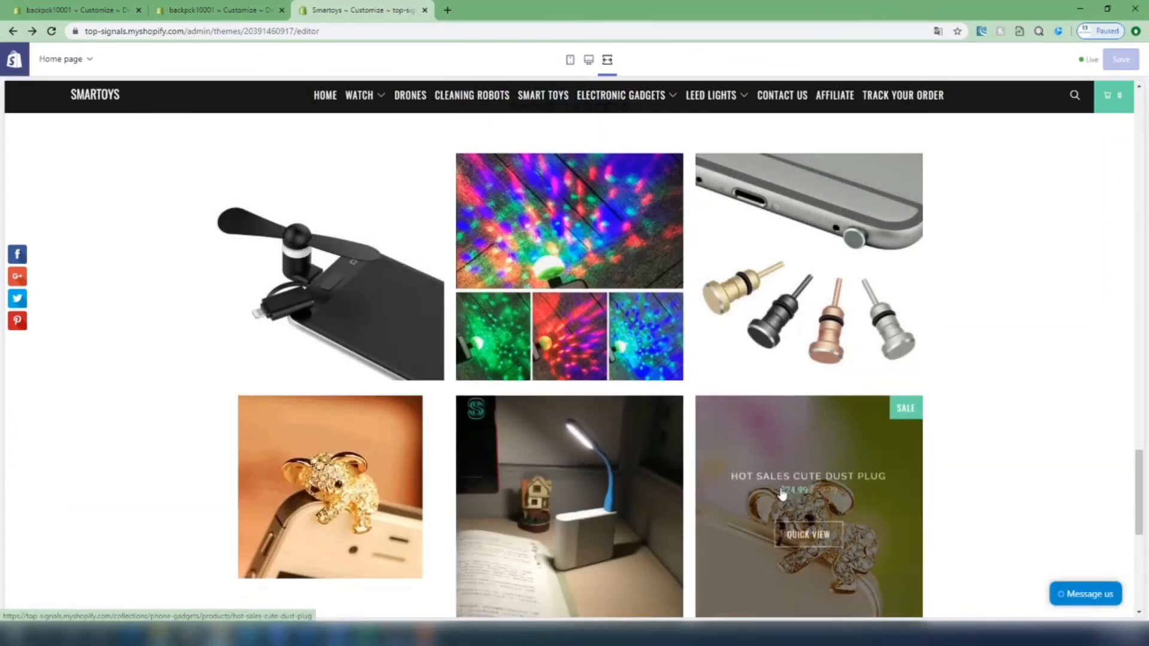
{"action": "scroll", "coordinate": [658, 419], "scroll_direction": "up", "scroll_amount": 6}
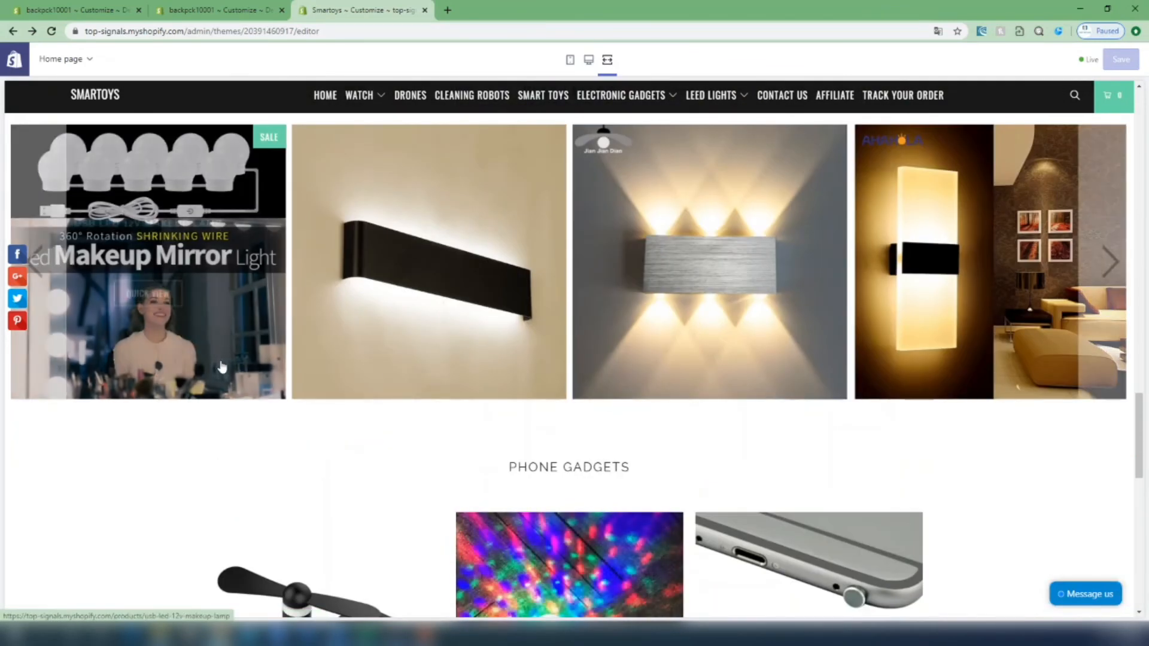
{"action": "scroll", "coordinate": [936, 375], "scroll_direction": "down", "scroll_amount": 4}
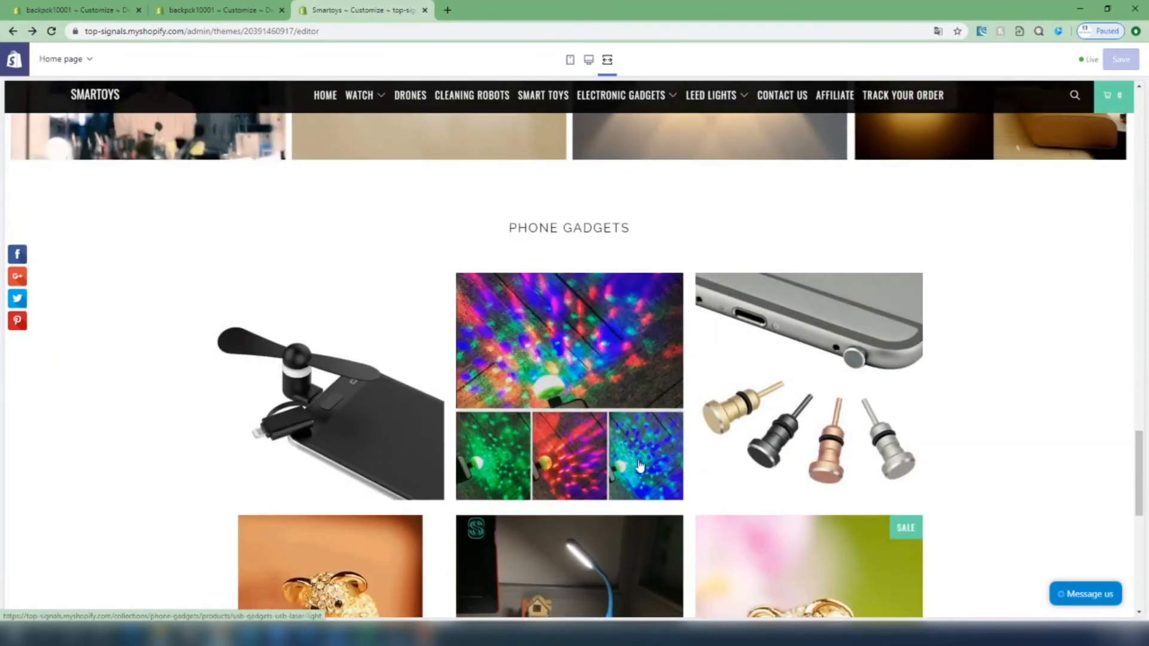
{"action": "mouse_move", "coordinate": [640, 466]}
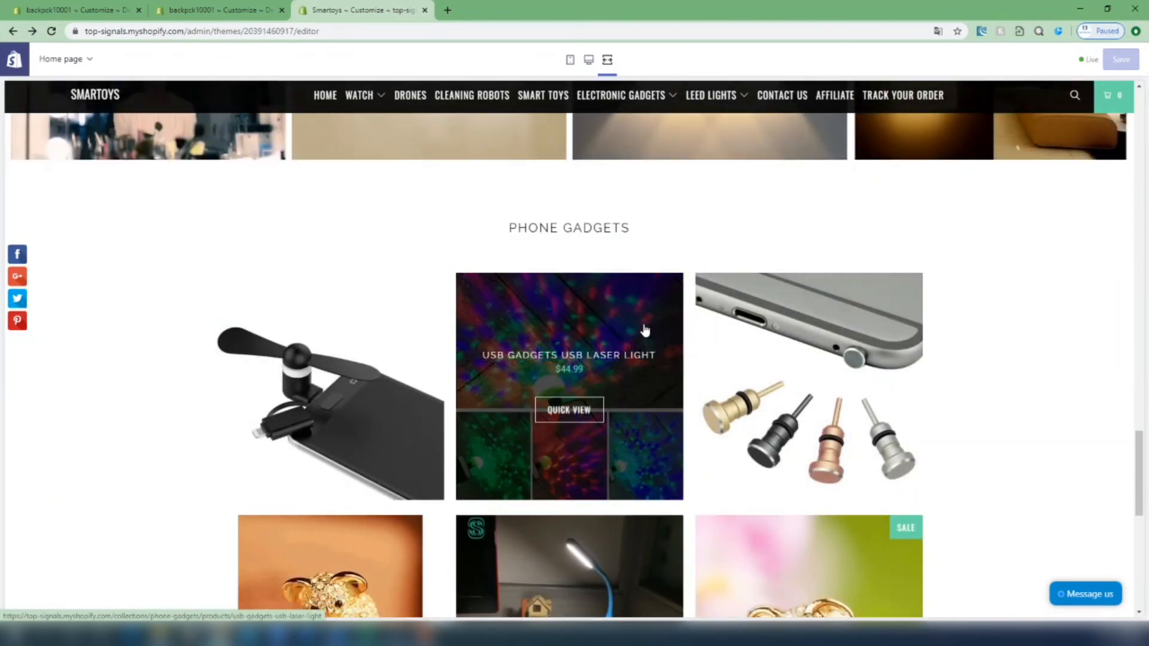
{"action": "scroll", "coordinate": [645, 330], "scroll_direction": "up", "scroll_amount": 4}
{"action": "scroll", "coordinate": [639, 400], "scroll_direction": "down", "scroll_amount": 5}
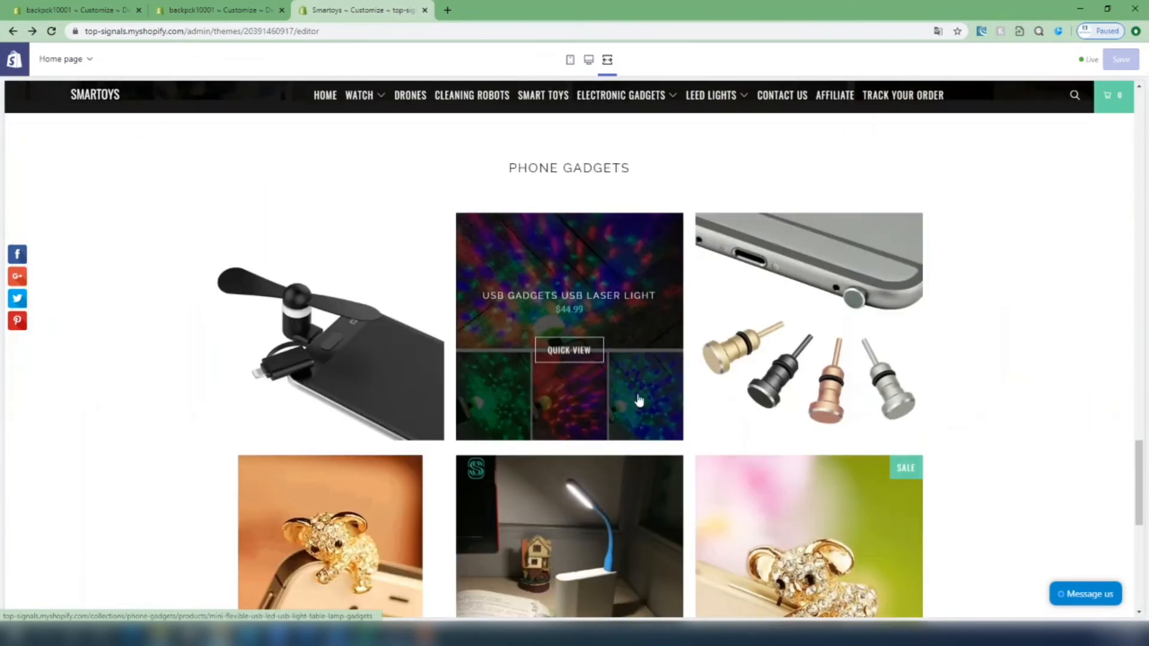
- Show the section list with the desktop preview and review the Smartoys home page down to the newsletter and footer
{"action": "left_click", "coordinate": [590, 60]}
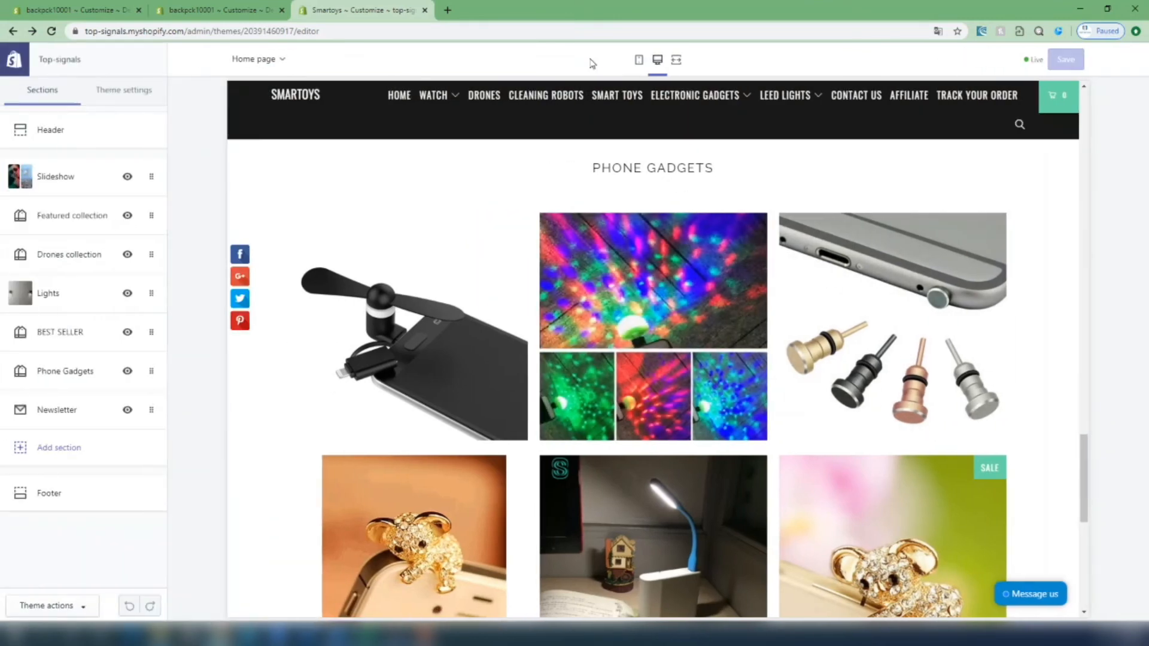
{"action": "scroll", "coordinate": [419, 545], "scroll_direction": "down", "scroll_amount": 4}
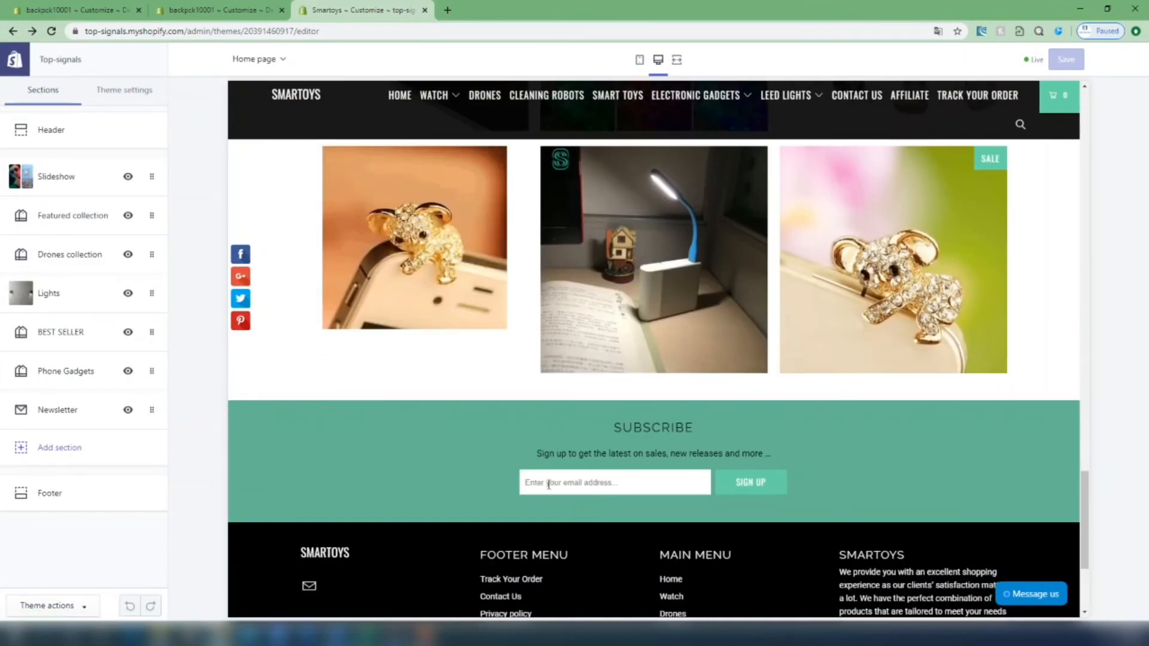
{"action": "scroll", "coordinate": [277, 447], "scroll_direction": "up", "scroll_amount": 2}
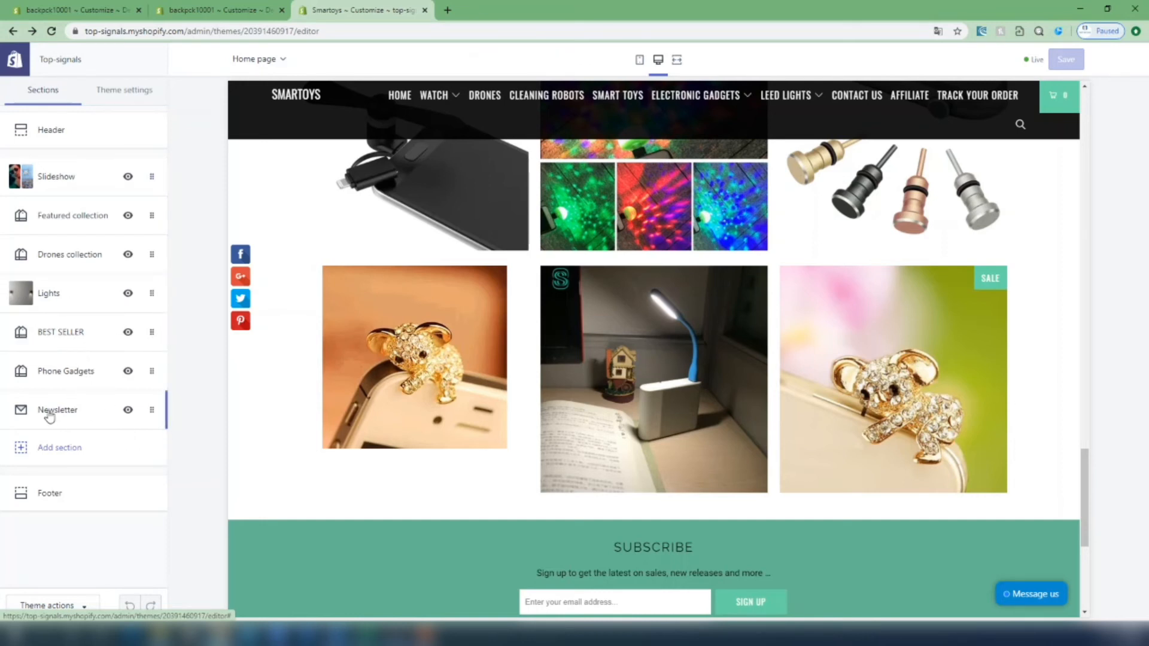
{"action": "scroll", "coordinate": [592, 433], "scroll_direction": "down", "scroll_amount": 4}
{"action": "scroll", "coordinate": [827, 386], "scroll_direction": "up", "scroll_amount": 15}
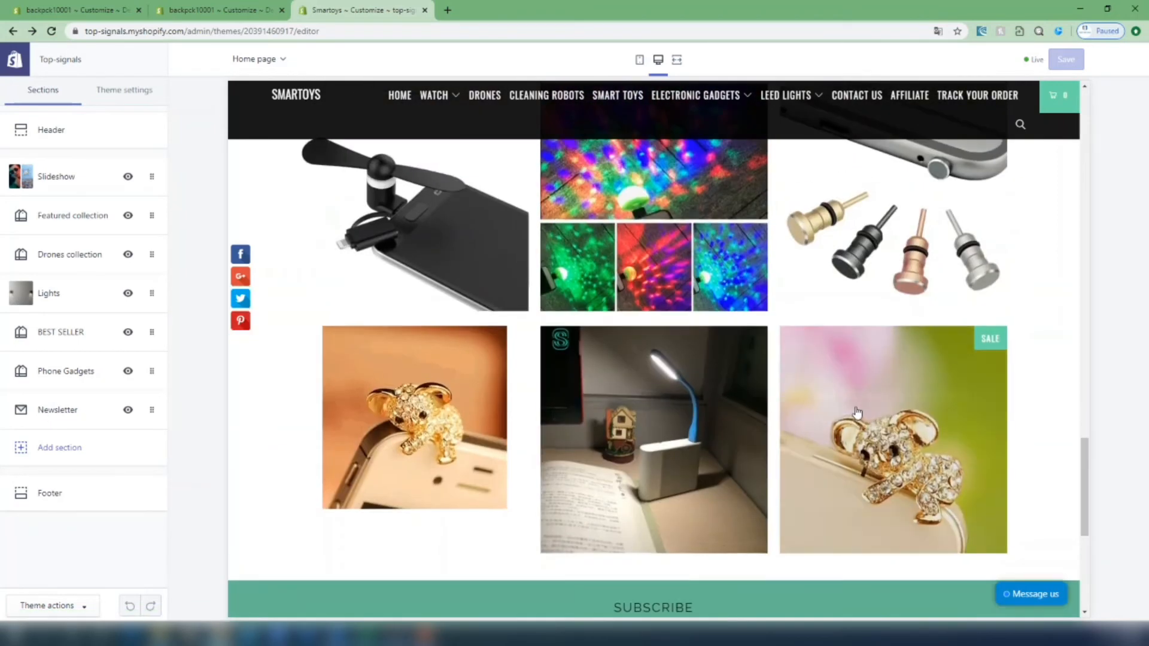
{"action": "scroll", "coordinate": [884, 417], "scroll_direction": "up", "scroll_amount": 9}
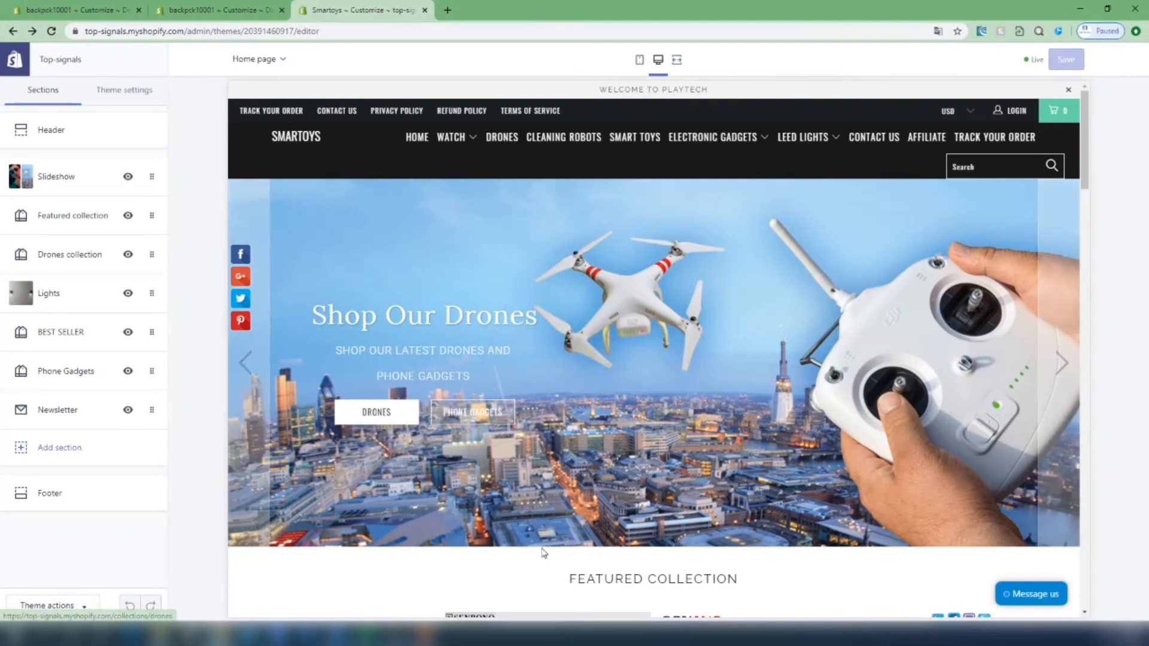
{"action": "scroll", "coordinate": [542, 553], "scroll_direction": "down", "scroll_amount": 20}
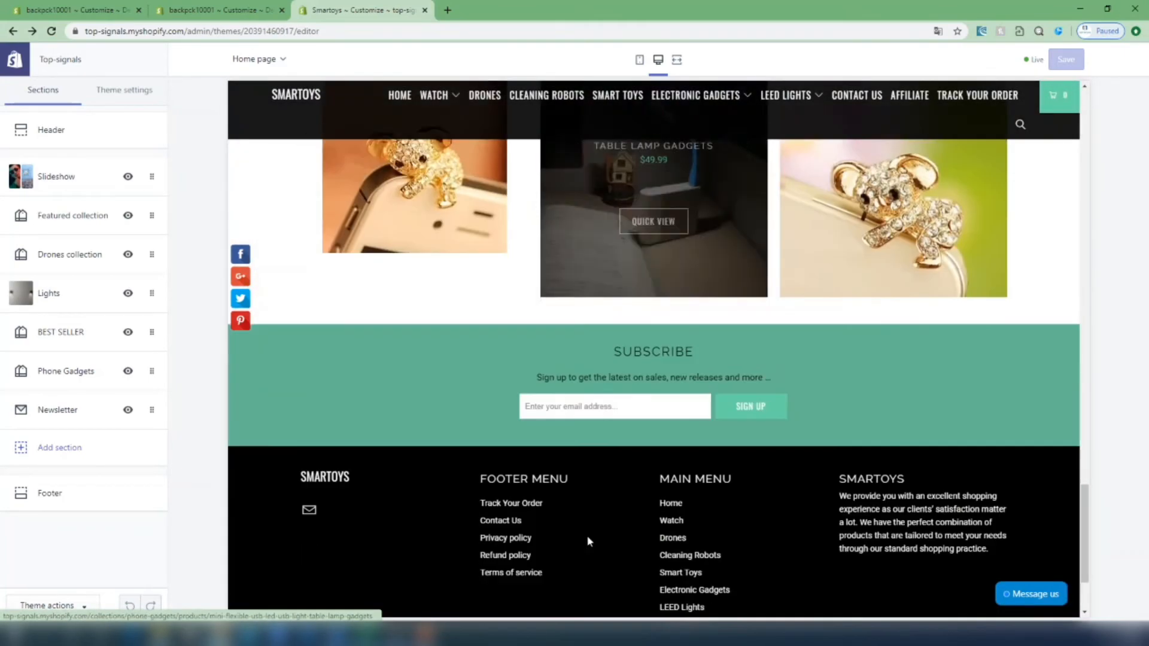
{"action": "scroll", "coordinate": [588, 540], "scroll_direction": "down", "scroll_amount": 3}
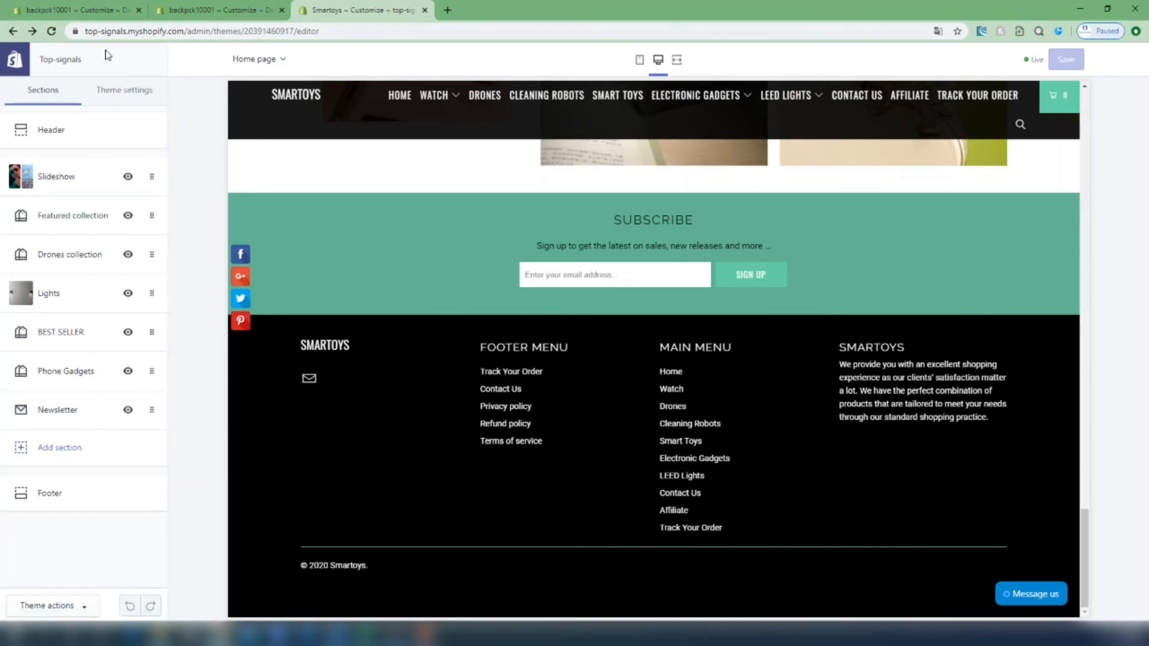
- Open the Social media theme settings and look through the Twitter, Facebook, Google+ and YouTube link fields
{"action": "left_click", "coordinate": [122, 101]}
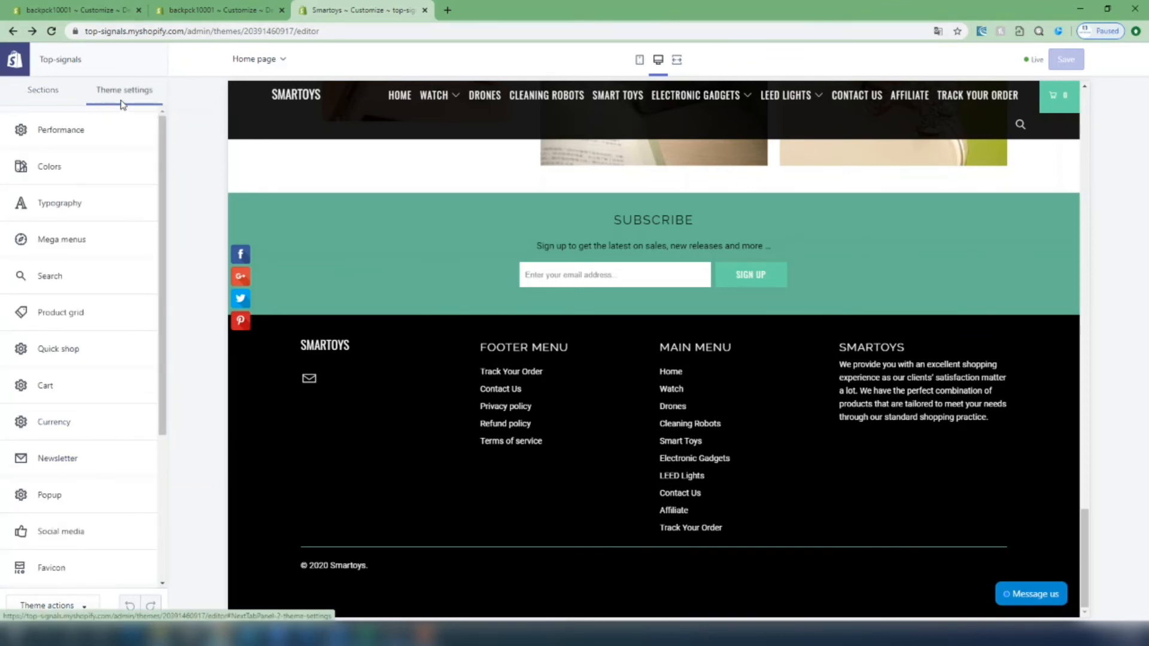
{"action": "left_click", "coordinate": [41, 537]}
{"action": "scroll", "coordinate": [84, 521], "scroll_direction": "down", "scroll_amount": 3}
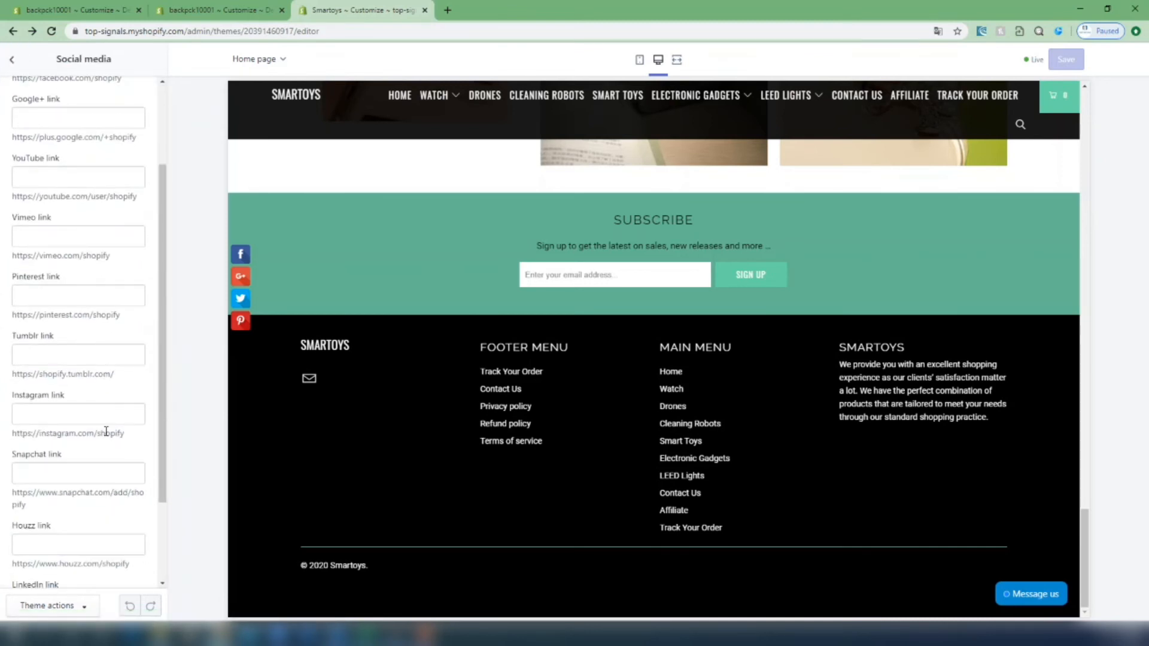
{"action": "scroll", "coordinate": [105, 430], "scroll_direction": "up", "scroll_amount": 3}
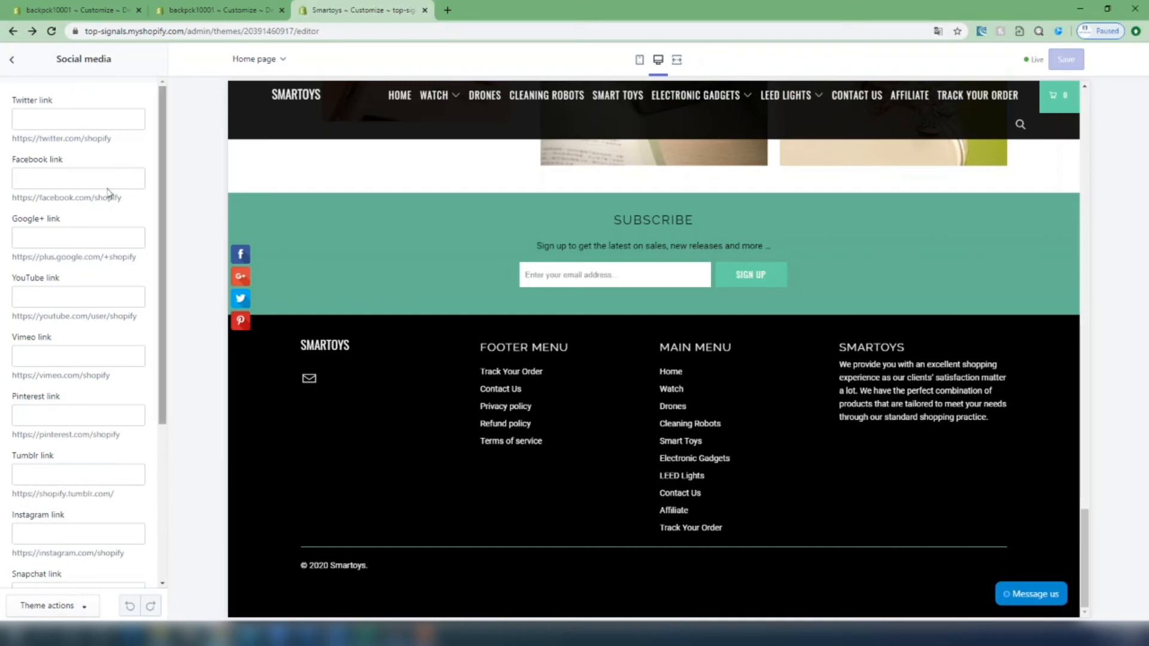
{"action": "left_click", "coordinate": [28, 118]}
{"action": "left_click", "coordinate": [29, 178]}
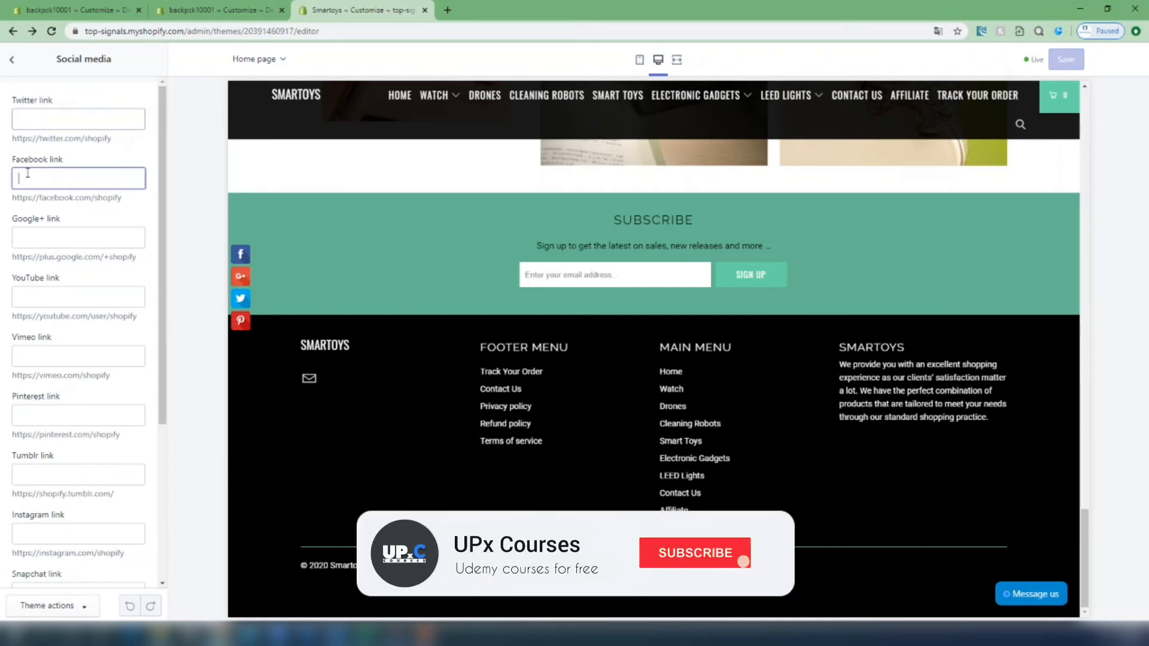
{"action": "left_click", "coordinate": [29, 238]}
{"action": "left_click", "coordinate": [31, 298]}
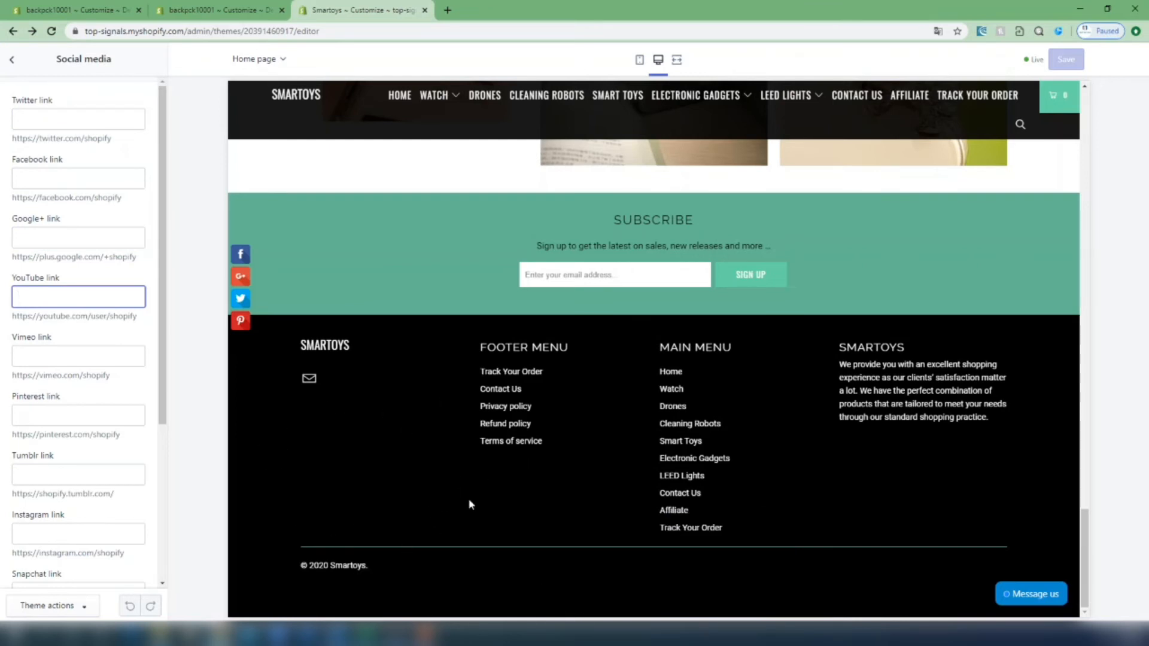
- Return to the section list and examine the Slideshow section's PlayTech slide, including its image, texts and button links
{"action": "scroll", "coordinate": [469, 504], "scroll_direction": "up", "scroll_amount": 15}
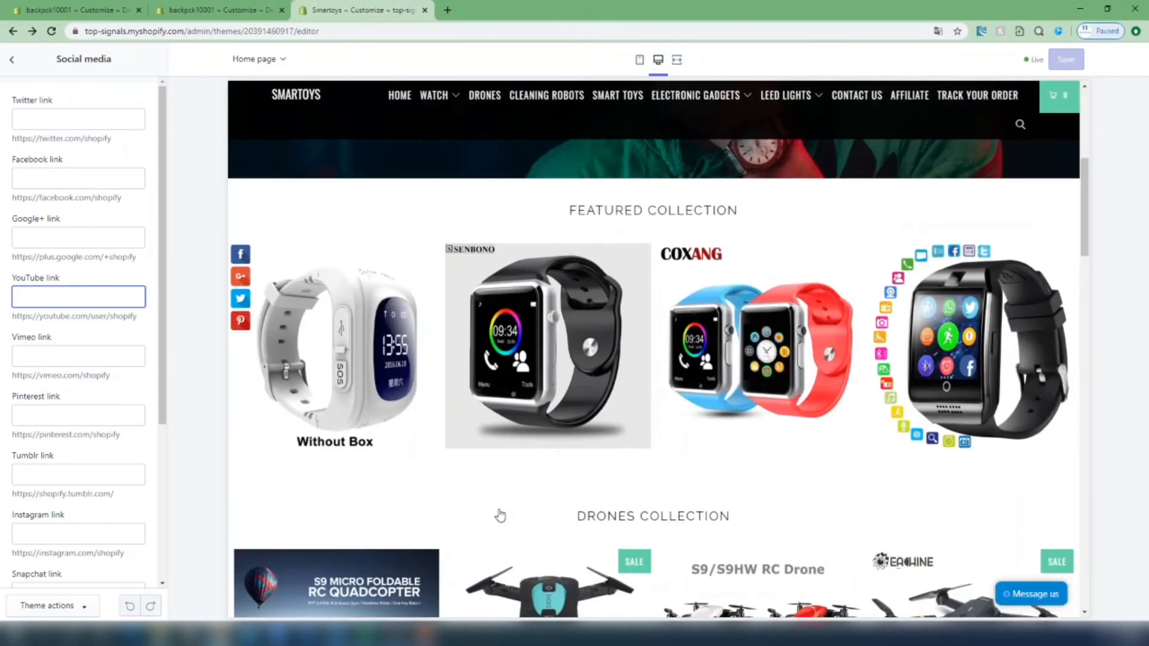
{"action": "scroll", "coordinate": [503, 515], "scroll_direction": "up", "scroll_amount": 6}
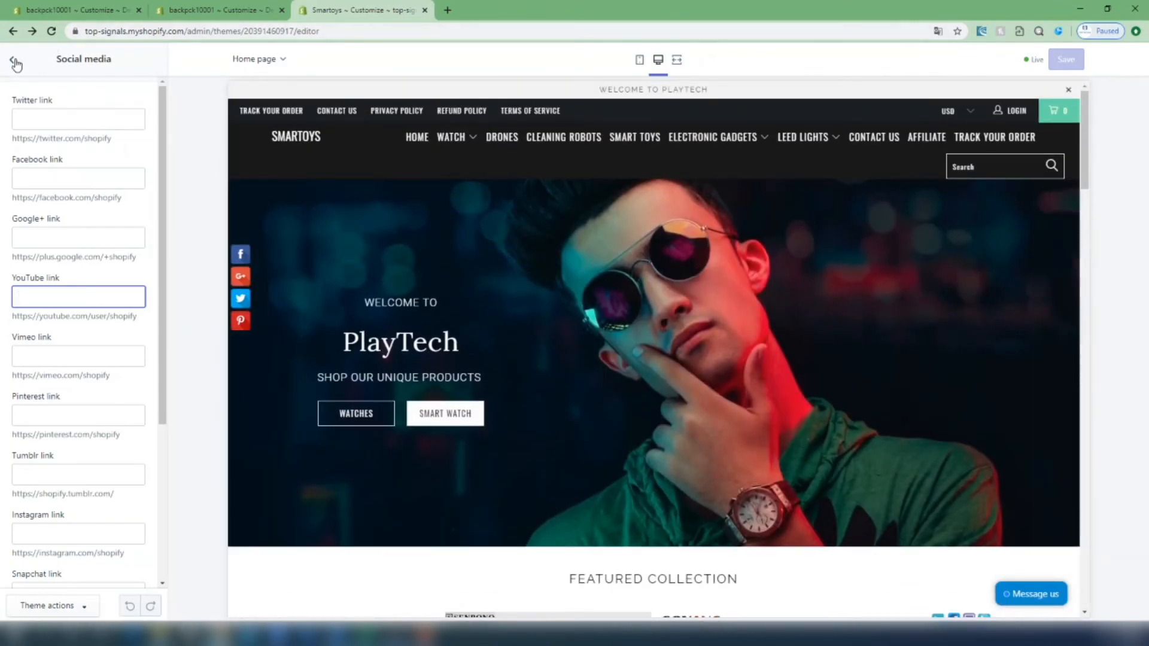
{"action": "left_click", "coordinate": [15, 62]}
{"action": "left_click", "coordinate": [30, 89]}
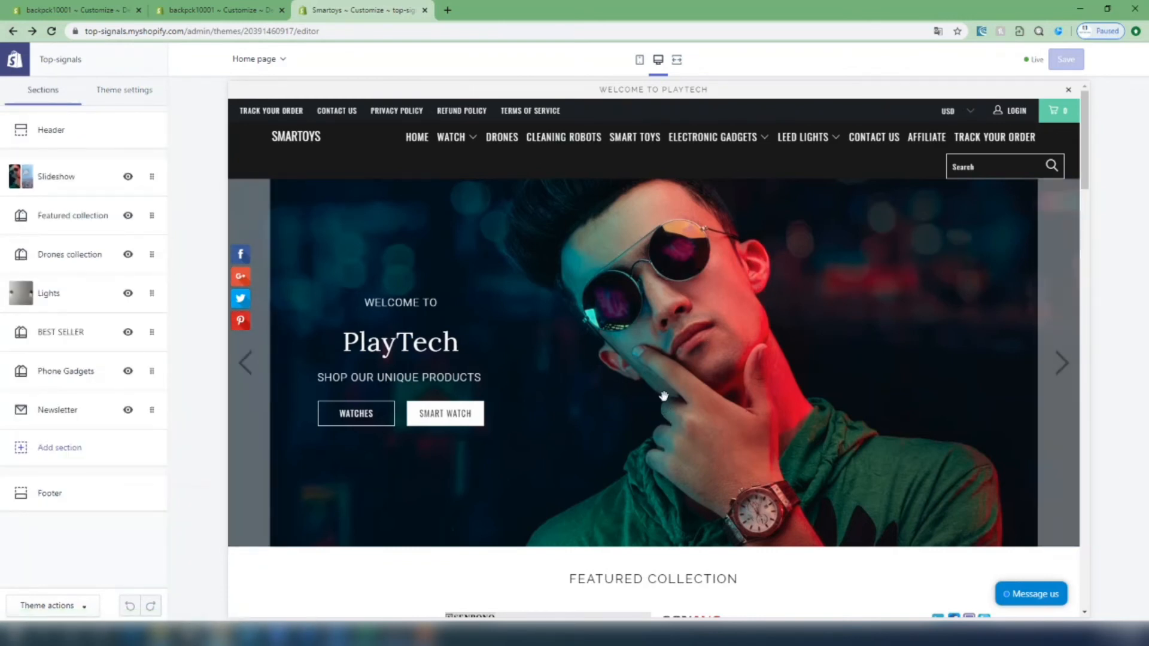
{"action": "left_click", "coordinate": [71, 178]}
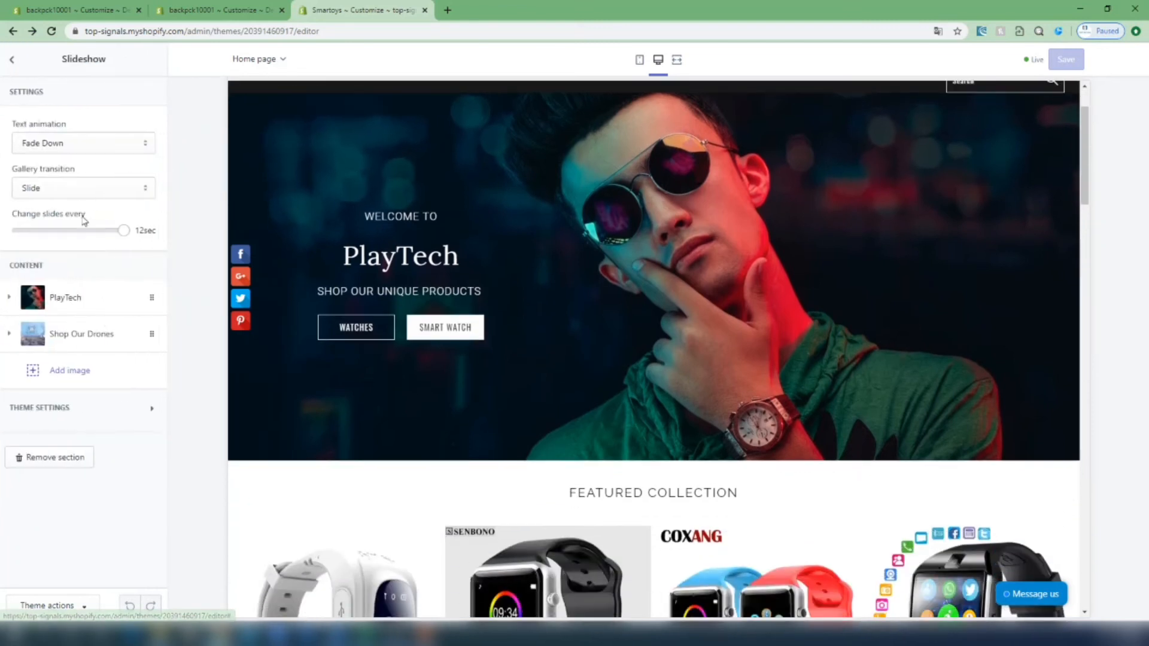
{"action": "left_click", "coordinate": [97, 312]}
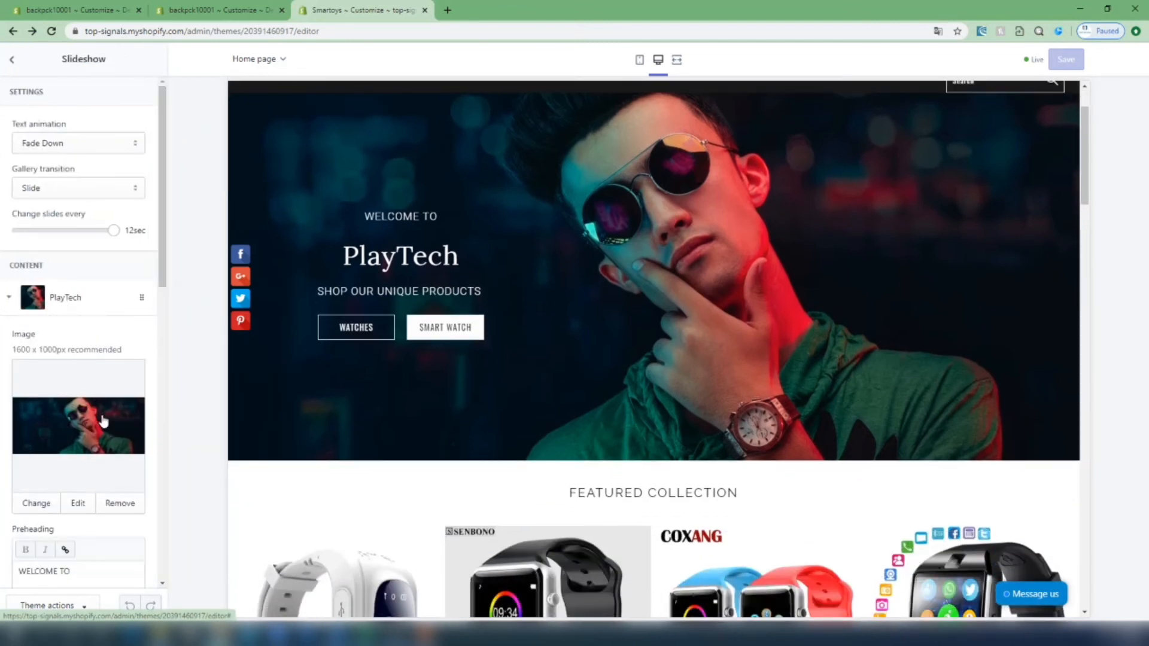
{"action": "scroll", "coordinate": [78, 299], "scroll_direction": "down", "scroll_amount": 5}
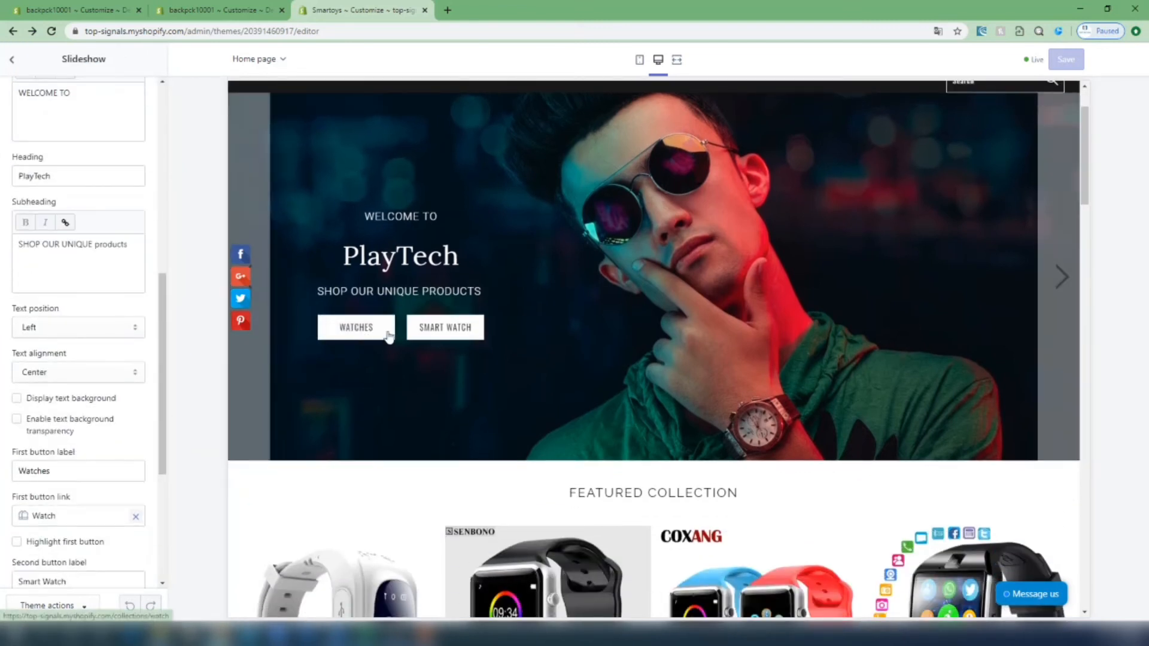
{"action": "scroll", "coordinate": [105, 469], "scroll_direction": "down", "scroll_amount": 3}
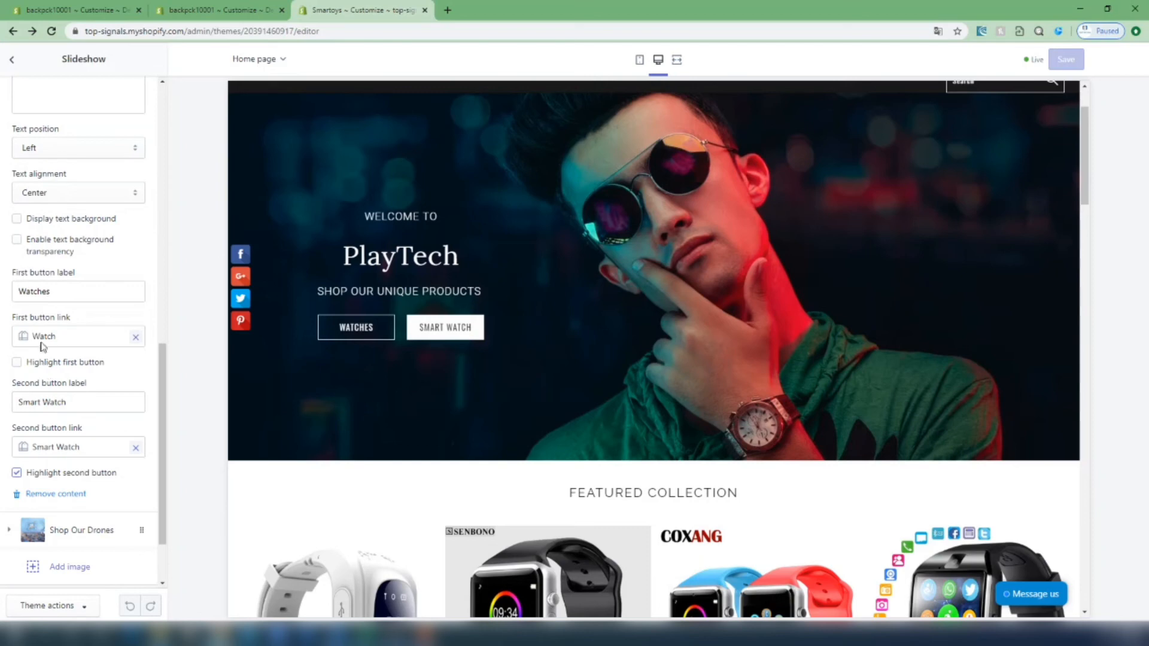
{"action": "scroll", "coordinate": [132, 465], "scroll_direction": "down", "scroll_amount": 2}
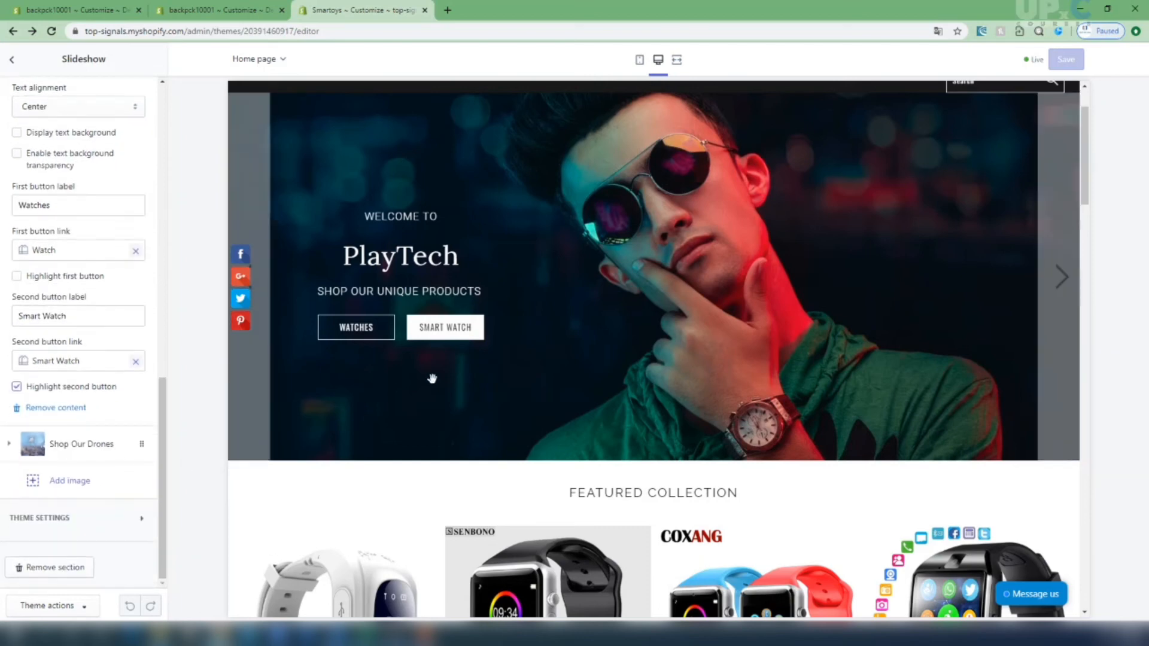
- Examine the Shop Our Drones slide's image, text and button settings, leave the Slideshow section and view the page down to the Lights banner
{"action": "left_click", "coordinate": [44, 449]}
{"action": "scroll", "coordinate": [122, 326], "scroll_direction": "down", "scroll_amount": 2}
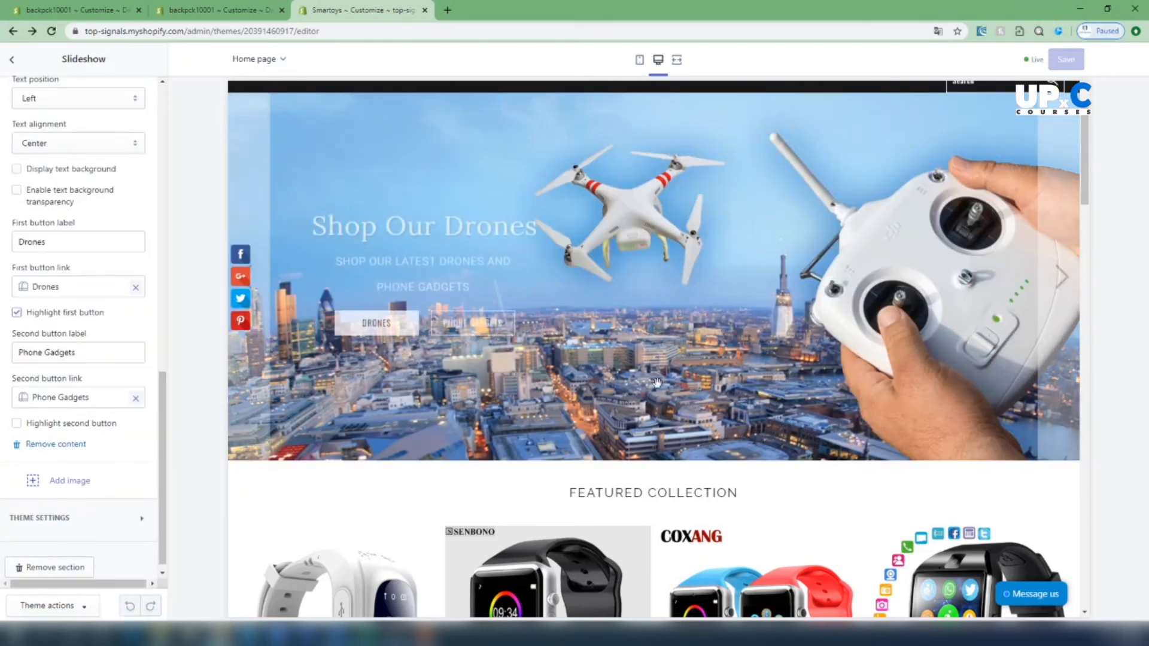
{"action": "scroll", "coordinate": [82, 338], "scroll_direction": "up", "scroll_amount": 4}
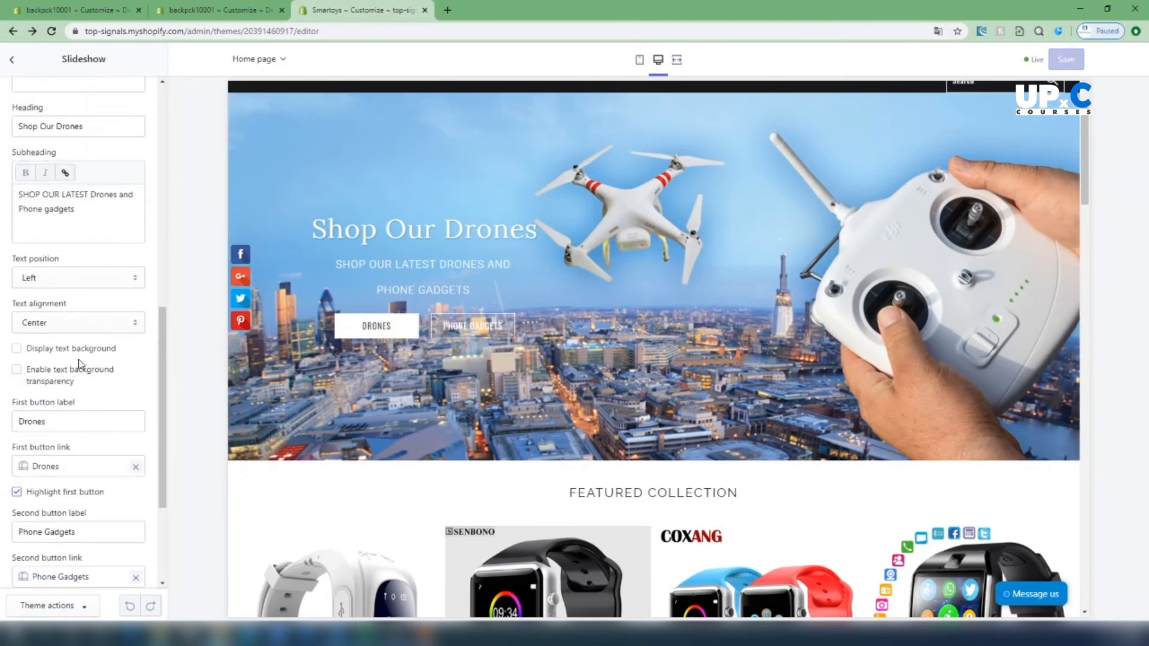
{"action": "scroll", "coordinate": [90, 407], "scroll_direction": "down", "scroll_amount": 3}
{"action": "scroll", "coordinate": [66, 487], "scroll_direction": "up", "scroll_amount": 10}
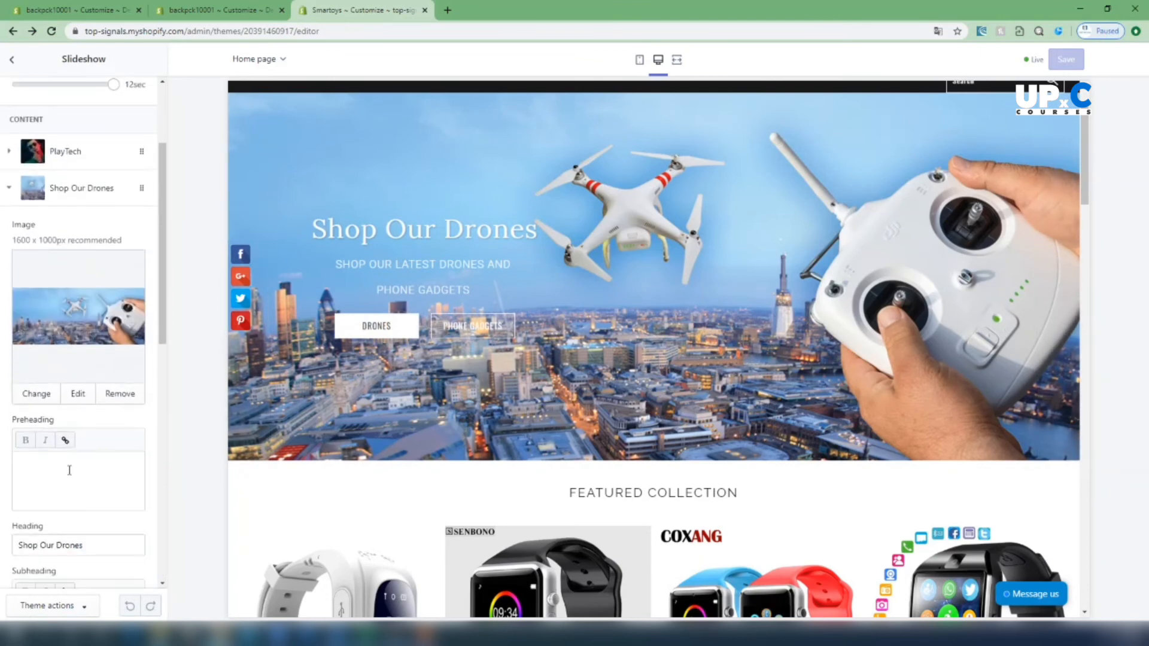
{"action": "scroll", "coordinate": [67, 476], "scroll_direction": "down", "scroll_amount": 5}
{"action": "scroll", "coordinate": [65, 471], "scroll_direction": "down", "scroll_amount": 2}
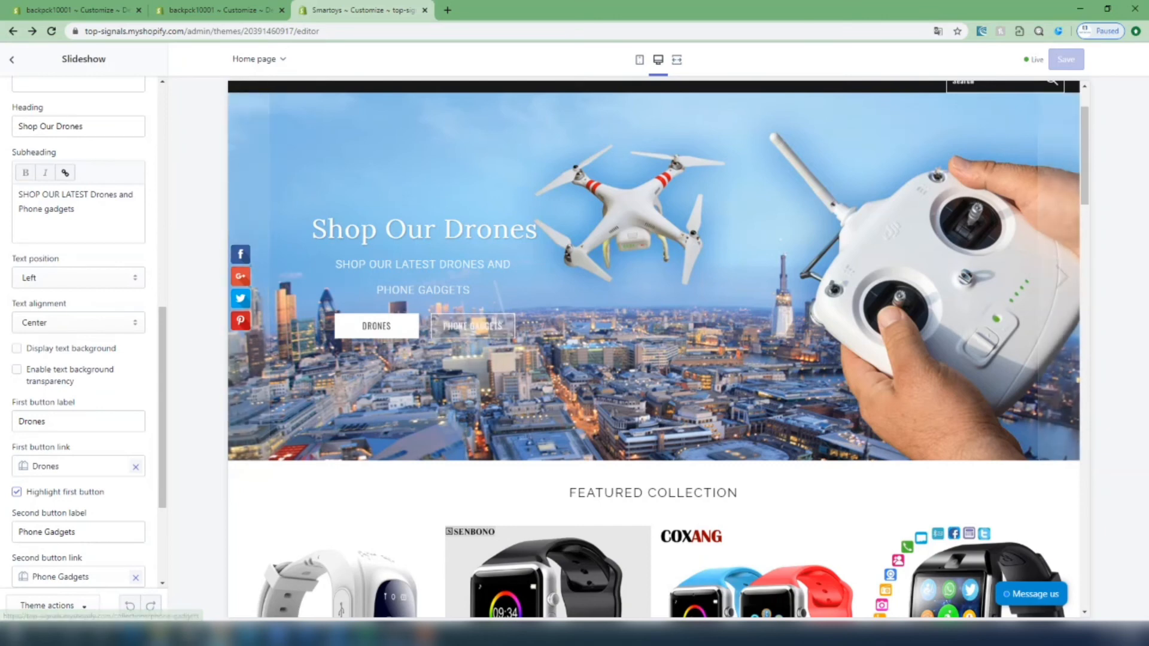
{"action": "scroll", "coordinate": [77, 240], "scroll_direction": "up", "scroll_amount": 8}
{"action": "left_click", "coordinate": [11, 59]}
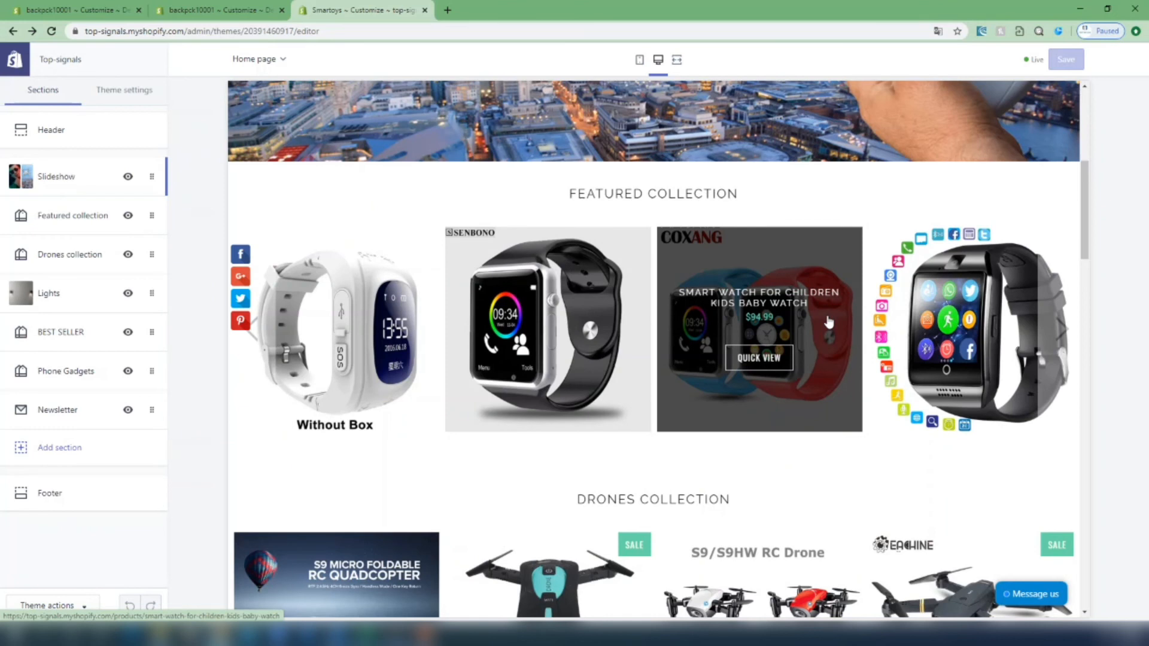
{"action": "scroll", "coordinate": [828, 322], "scroll_direction": "down", "scroll_amount": 6}
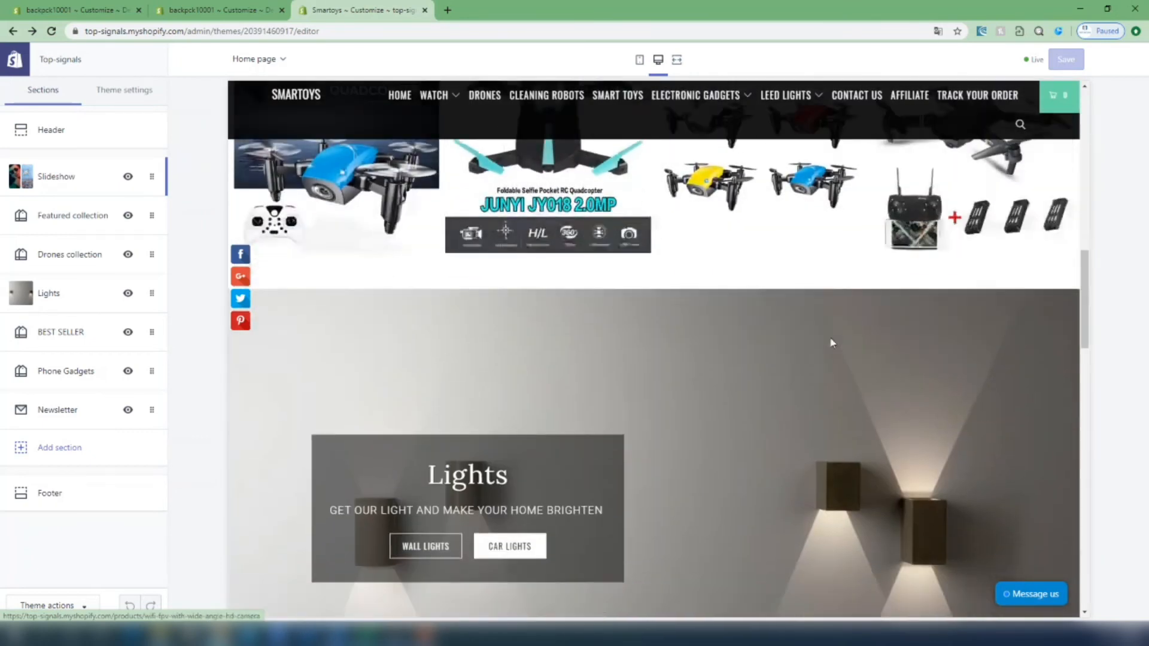
- View the Smartoys Lights banner and examine its section settings for the subheading, text position, button labels and links
{"action": "scroll", "coordinate": [828, 339], "scroll_direction": "down", "scroll_amount": 5}
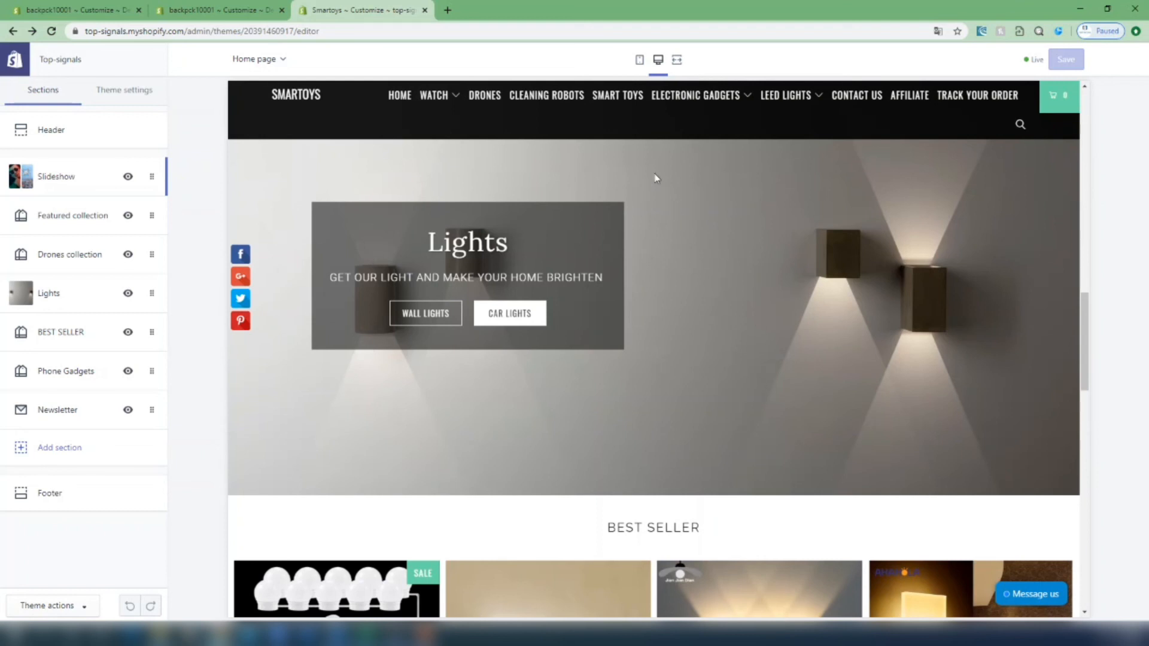
{"action": "scroll", "coordinate": [673, 322], "scroll_direction": "up", "scroll_amount": 2}
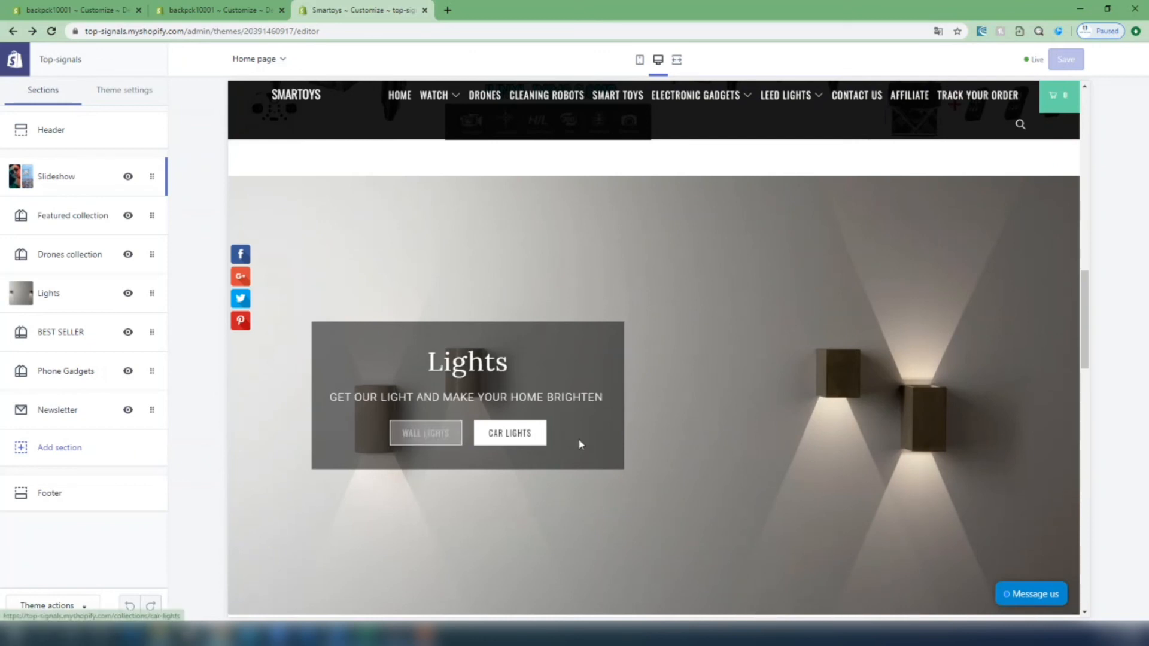
{"action": "left_click", "coordinate": [47, 294]}
{"action": "scroll", "coordinate": [53, 316], "scroll_direction": "down", "scroll_amount": 5}
{"action": "scroll", "coordinate": [53, 315], "scroll_direction": "down", "scroll_amount": 1}
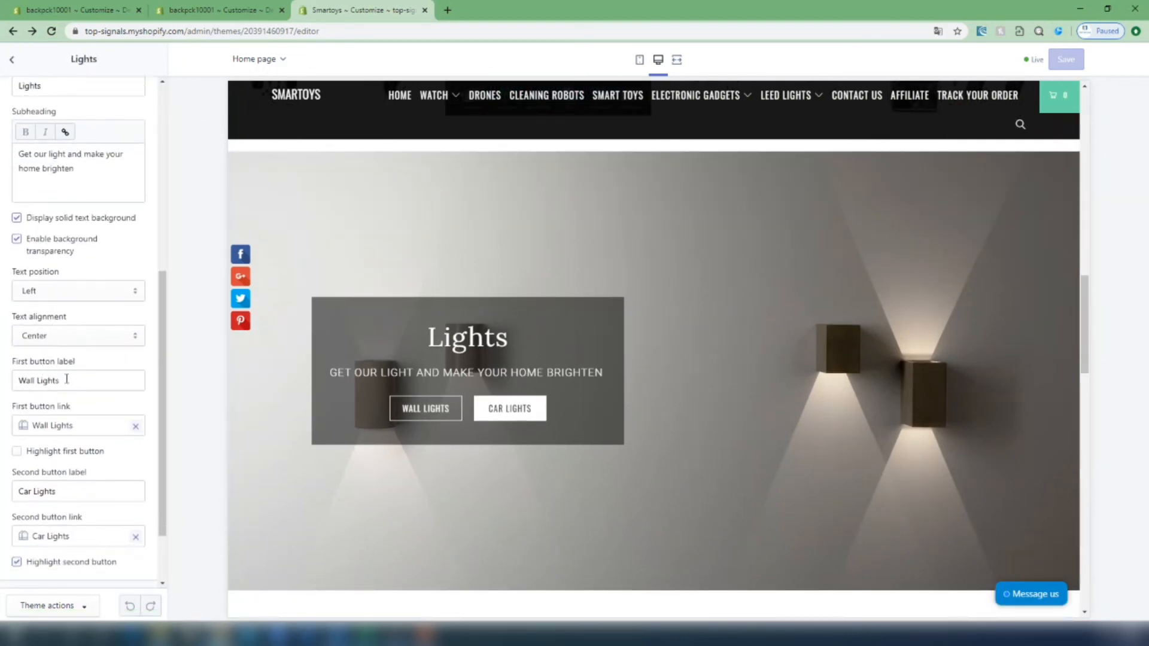
- Switch to the Debut store editor, leave the Footer settings and examine the first Slideshow's product 1 slide with its texts and button link
{"action": "left_click", "coordinate": [180, 10]}
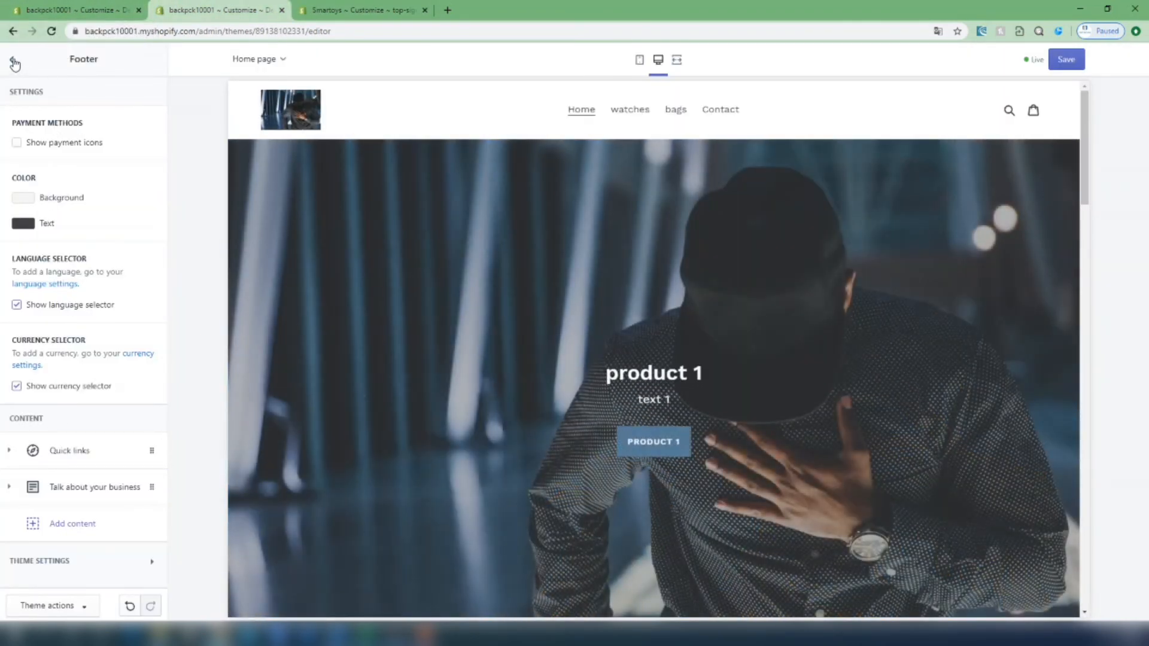
{"action": "left_click", "coordinate": [13, 61]}
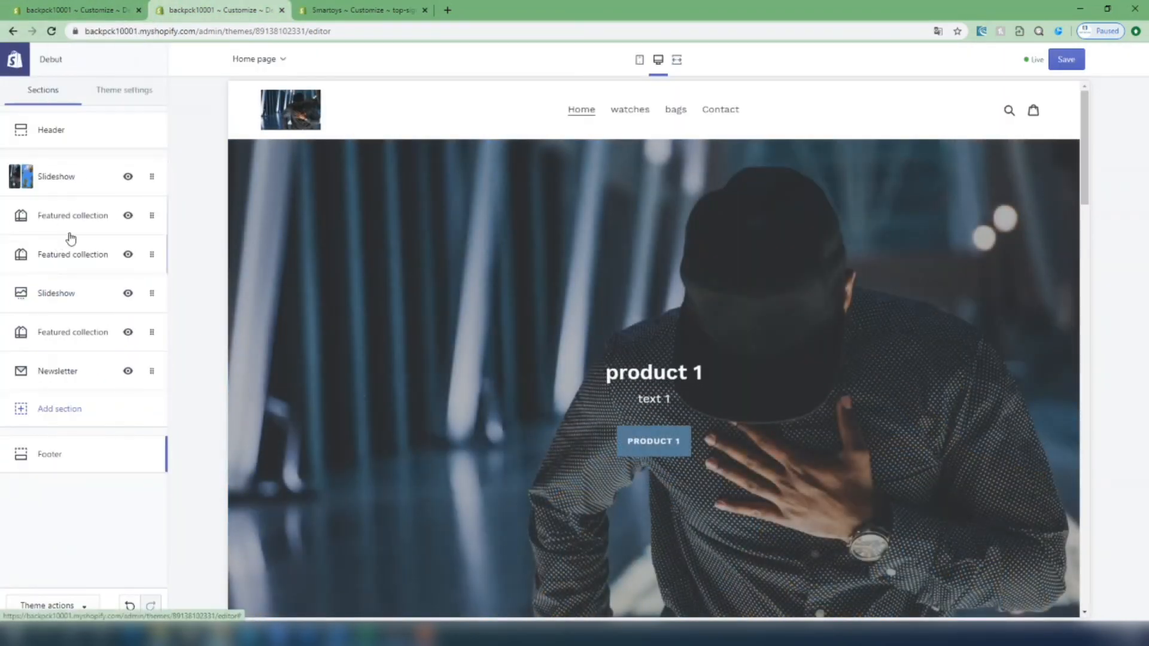
{"action": "left_click", "coordinate": [58, 184]}
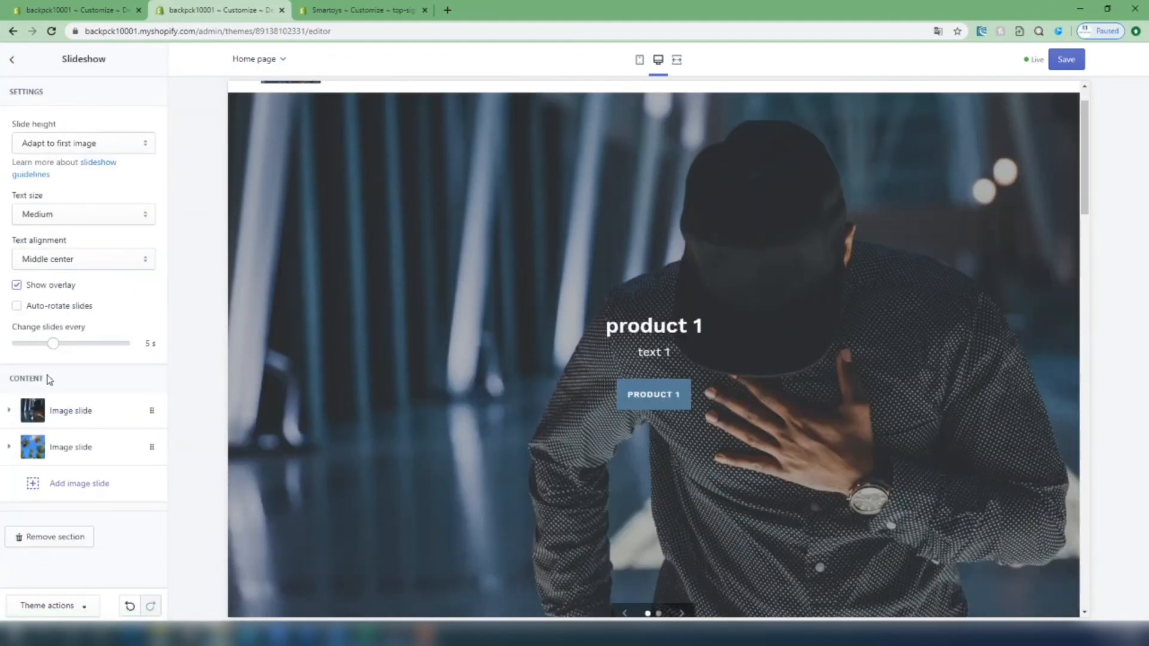
{"action": "left_click", "coordinate": [58, 418]}
{"action": "scroll", "coordinate": [60, 428], "scroll_direction": "down", "scroll_amount": 4}
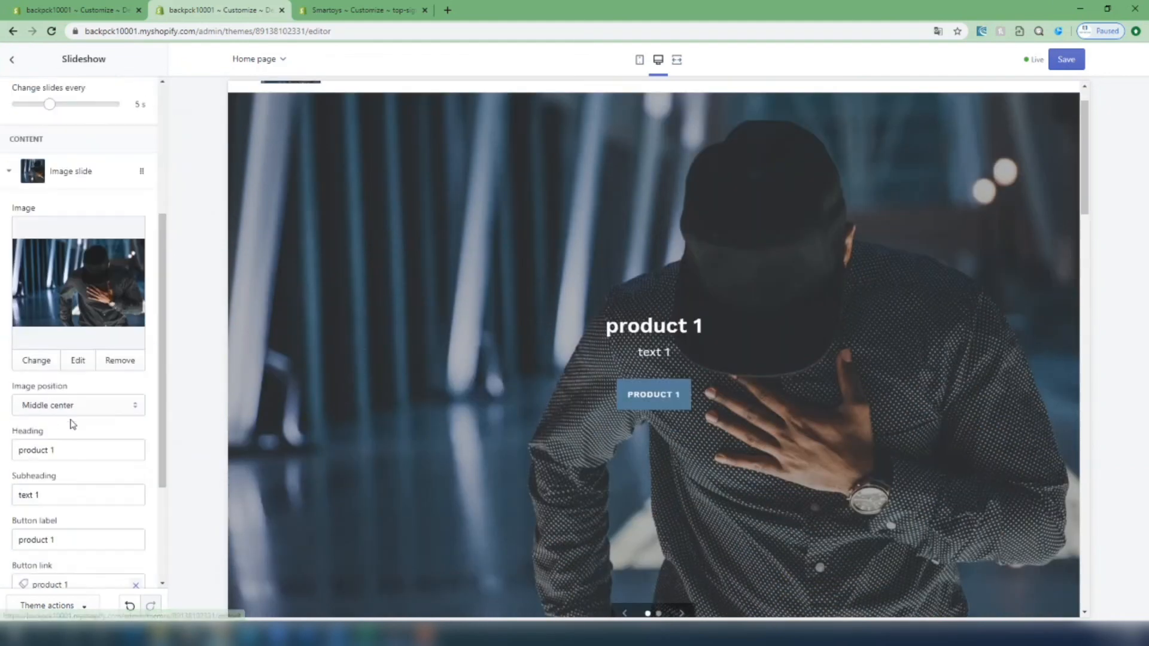
{"action": "scroll", "coordinate": [66, 431], "scroll_direction": "down", "scroll_amount": 3}
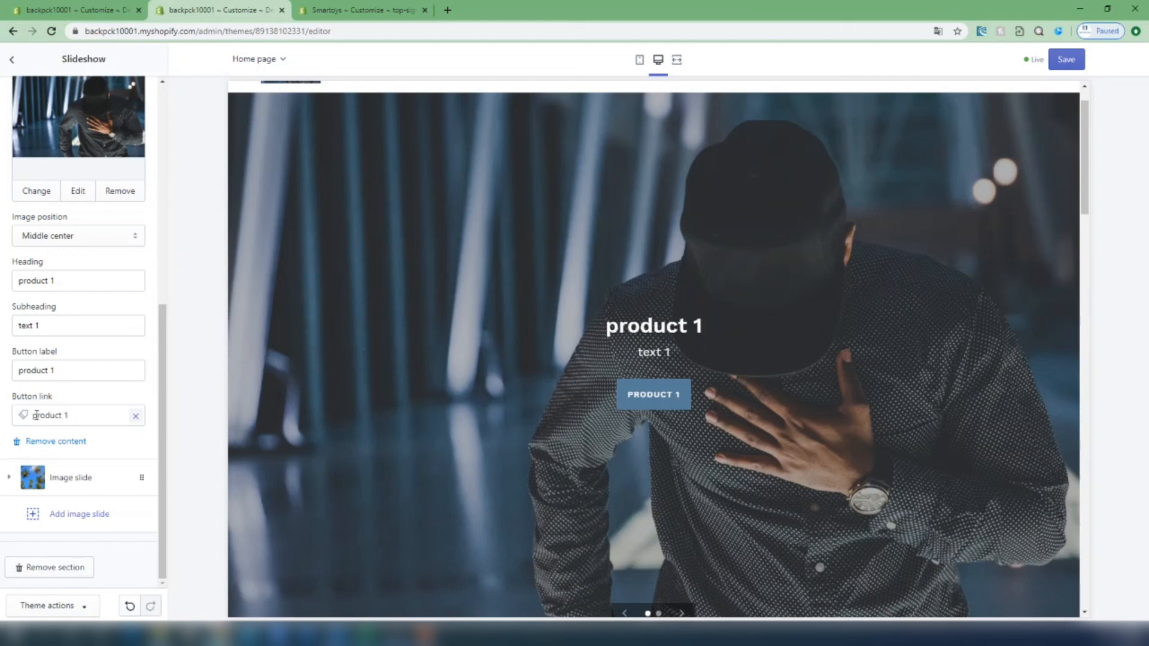
{"action": "scroll", "coordinate": [55, 328], "scroll_direction": "up", "scroll_amount": 6}
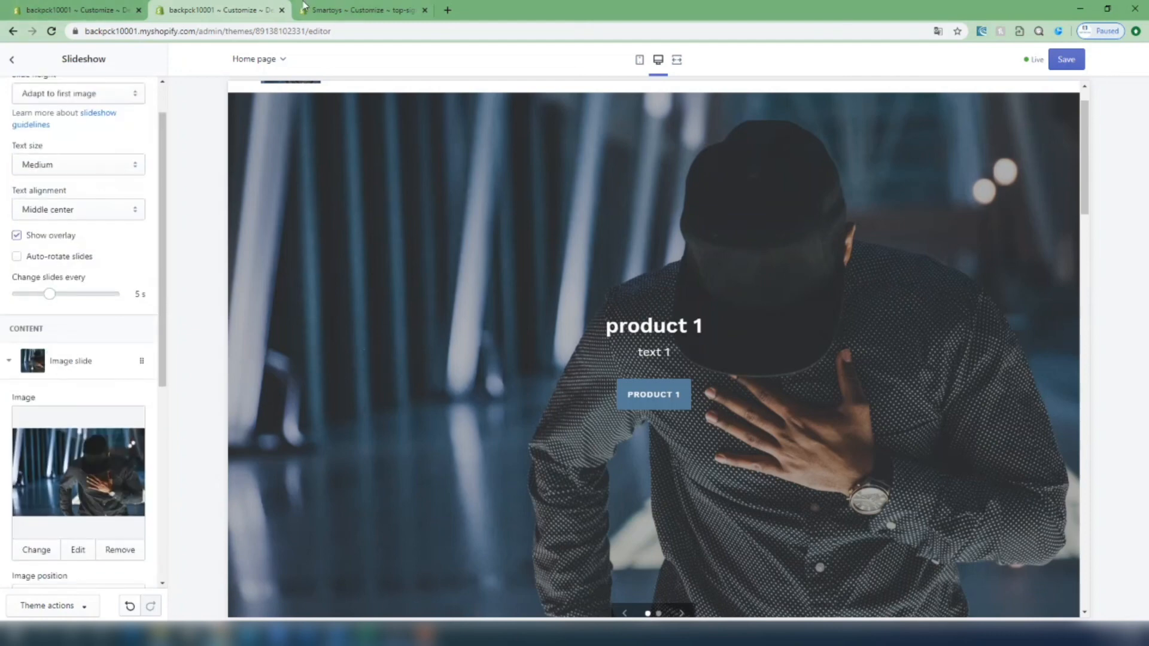
- Go back to the Smartoys editor, review the home page from Best Seller through Phone Gadgets to the footer, and leave the Lights section
{"action": "left_click", "coordinate": [319, 10]}
{"action": "scroll", "coordinate": [299, 388], "scroll_direction": "down", "scroll_amount": 7}
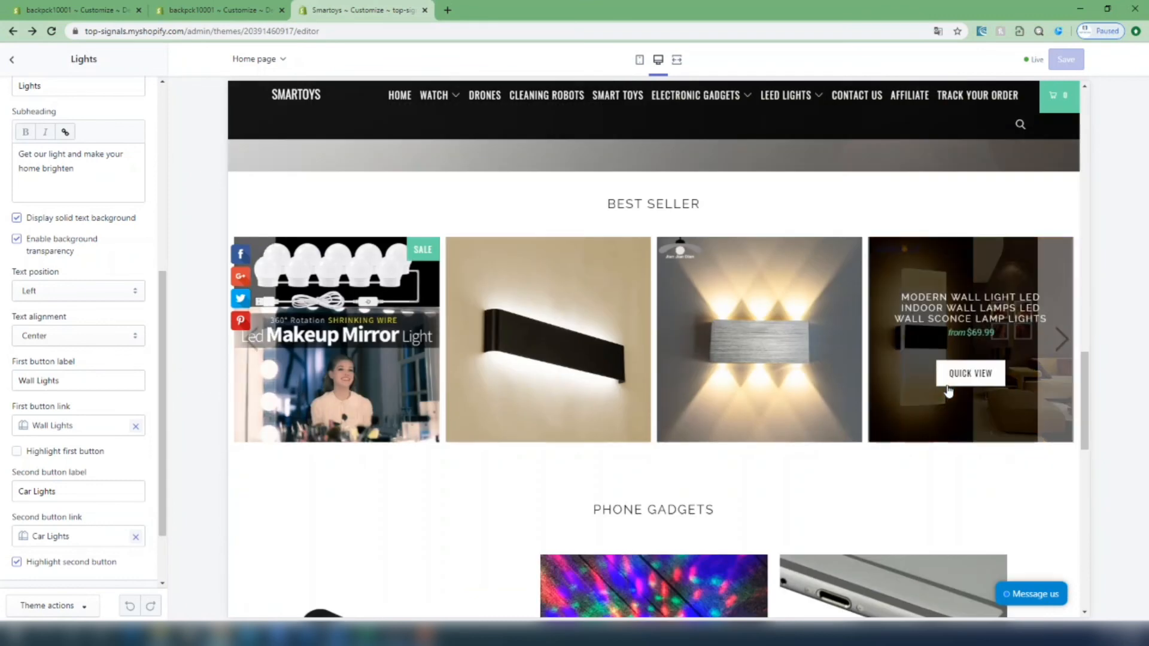
{"action": "scroll", "coordinate": [832, 391], "scroll_direction": "down", "scroll_amount": 4}
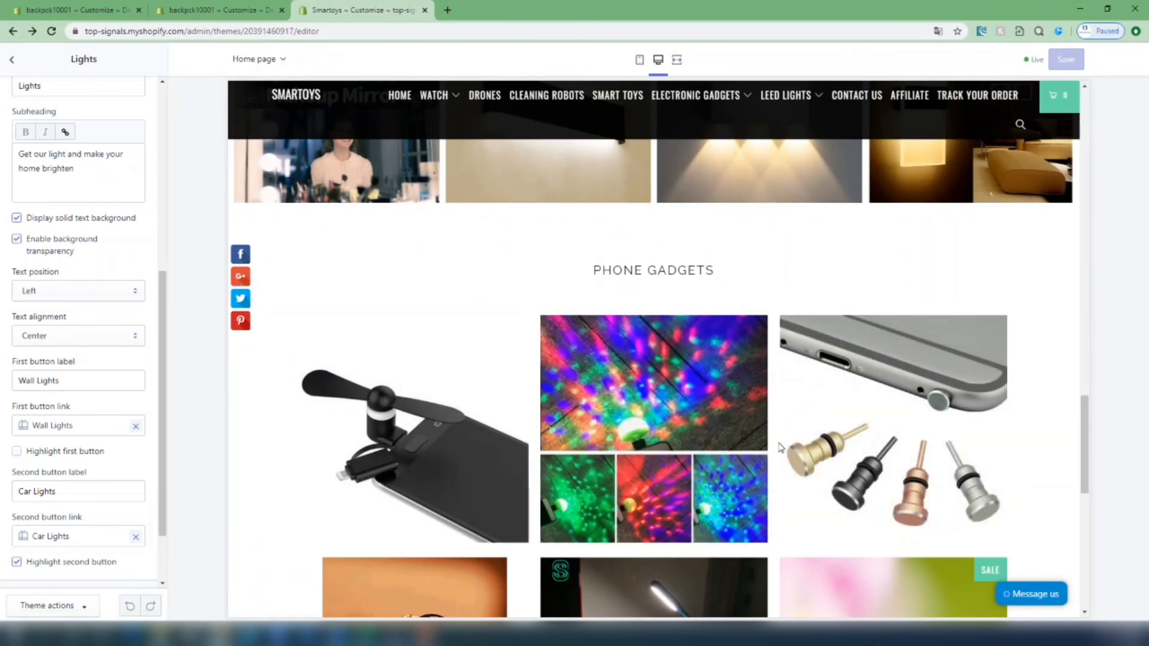
{"action": "scroll", "coordinate": [780, 445], "scroll_direction": "down", "scroll_amount": 10}
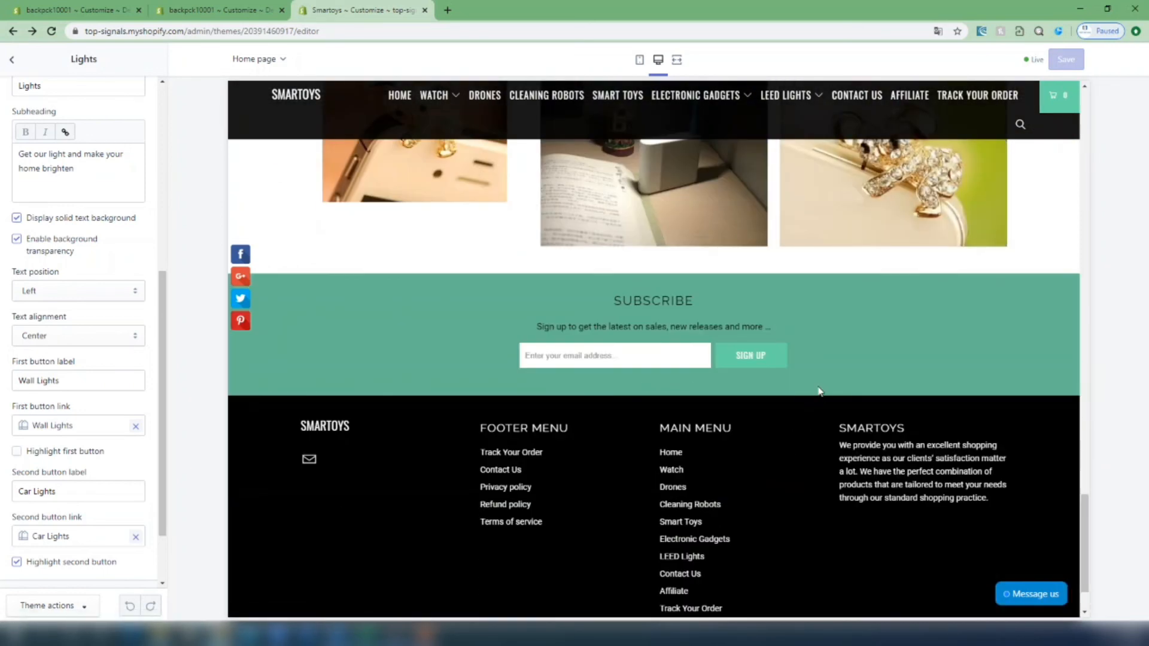
{"action": "scroll", "coordinate": [519, 272], "scroll_direction": "up", "scroll_amount": 5}
{"action": "scroll", "coordinate": [519, 273], "scroll_direction": "up", "scroll_amount": 4}
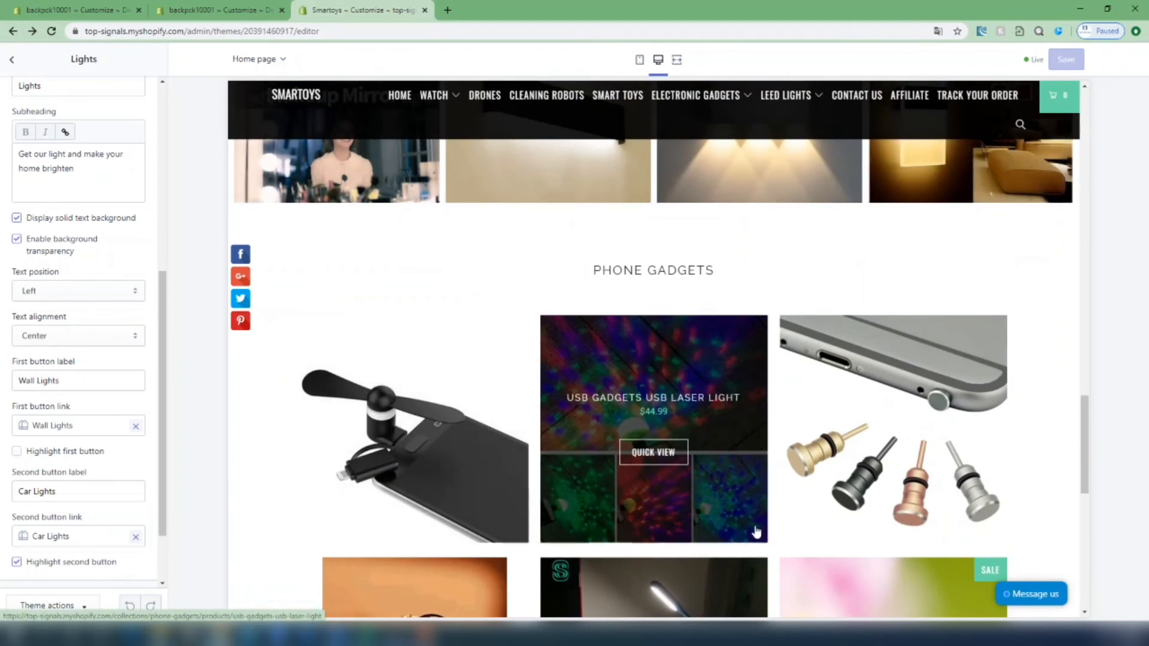
{"action": "scroll", "coordinate": [756, 519], "scroll_direction": "down", "scroll_amount": 9}
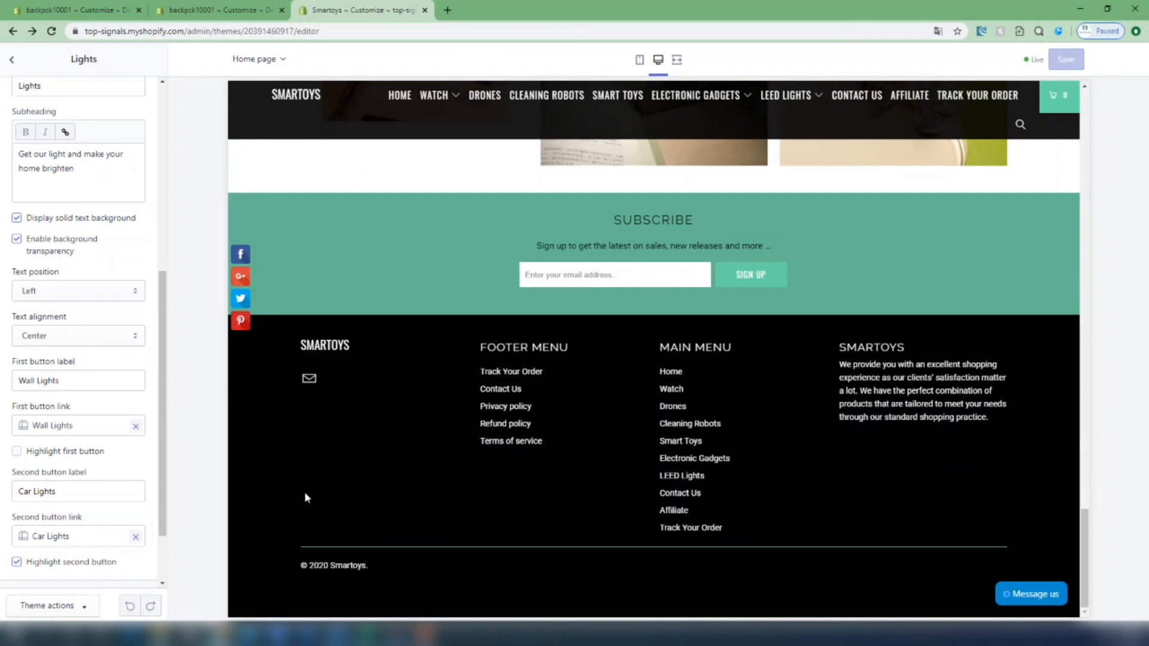
{"action": "left_click", "coordinate": [11, 60]}
{"action": "mouse_move", "coordinate": [234, 284]}
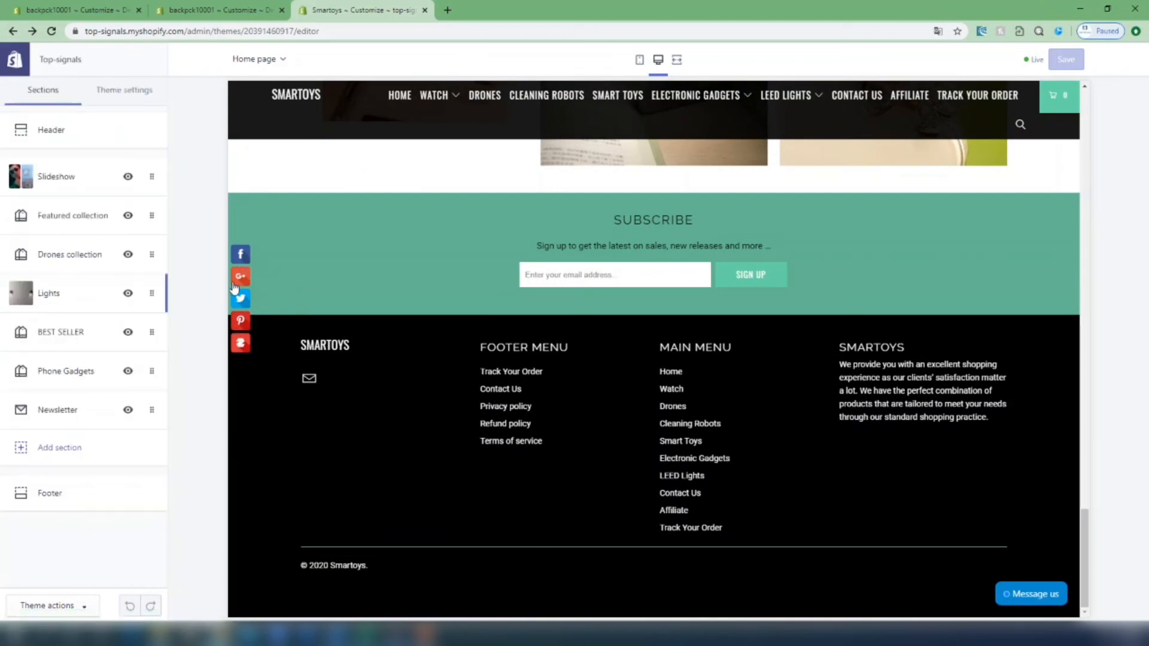